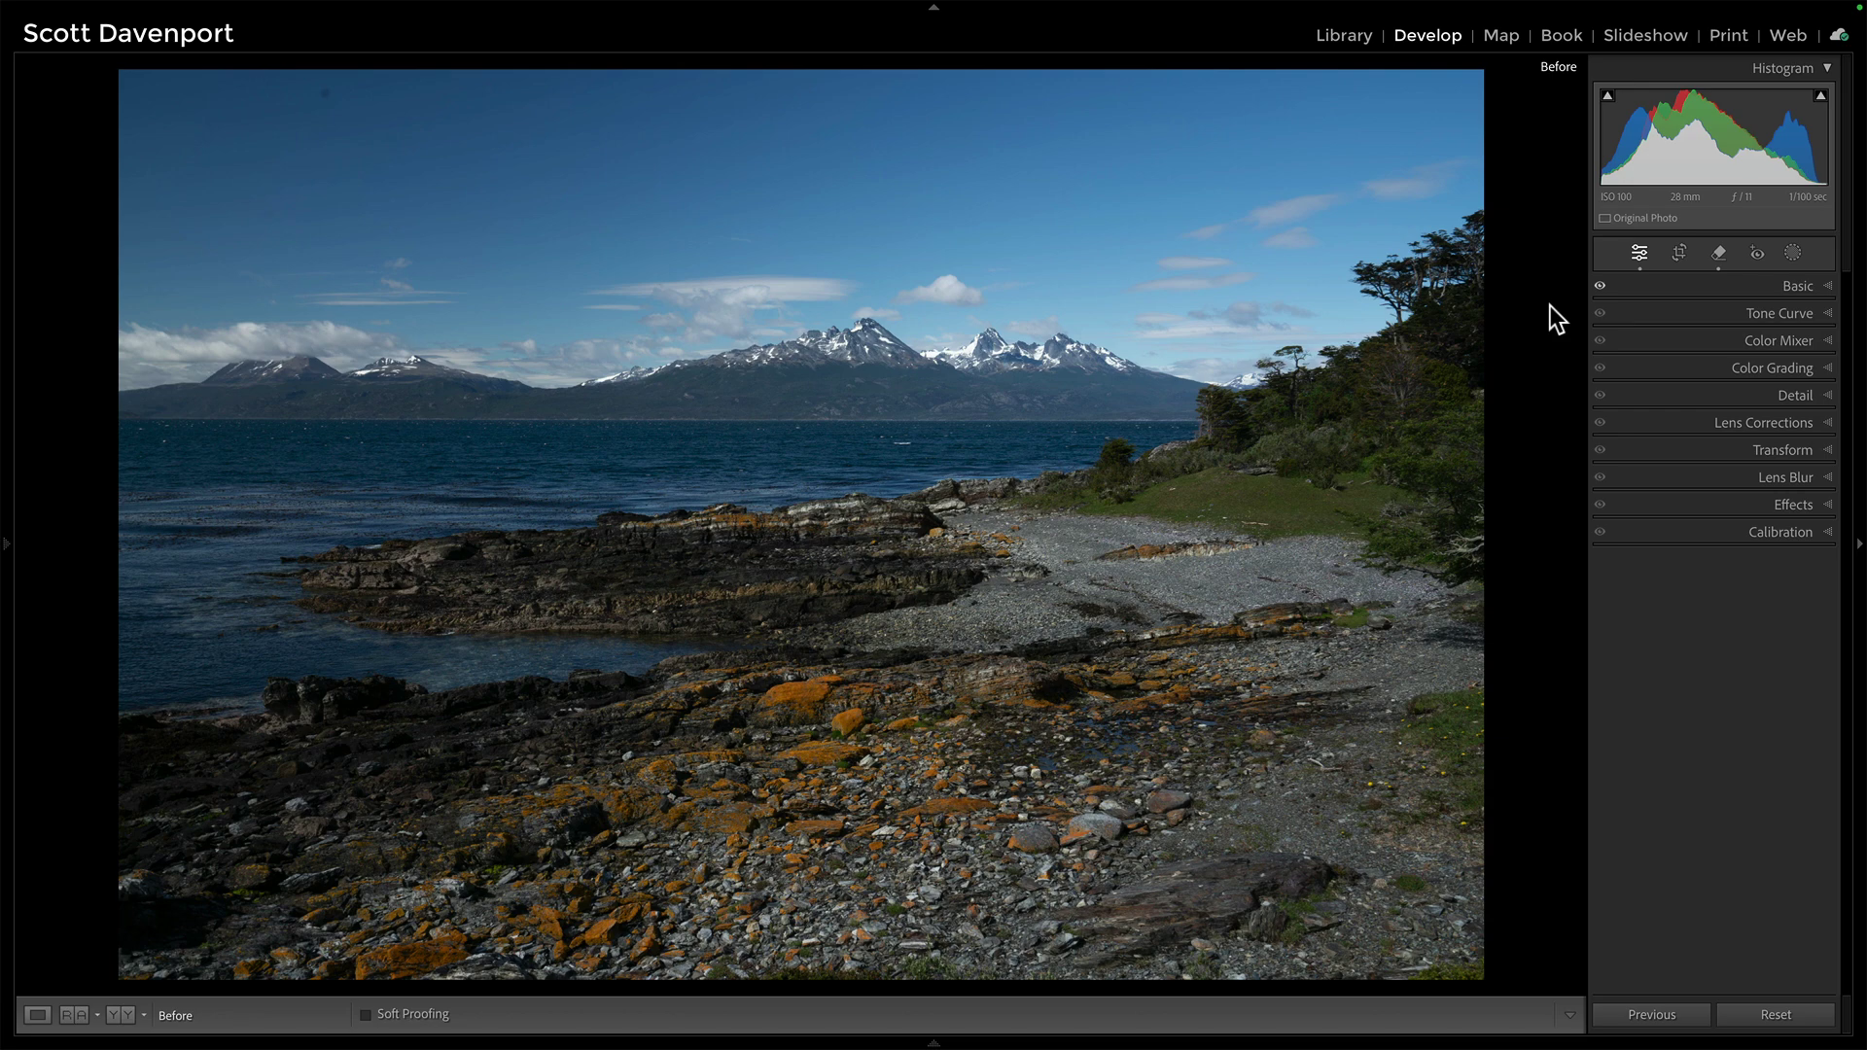
Step: Show the edited coastline photo and review the Basic panel's Exposure +0.77 and Vibrance +13
{"action": "key", "text": "backslash"}
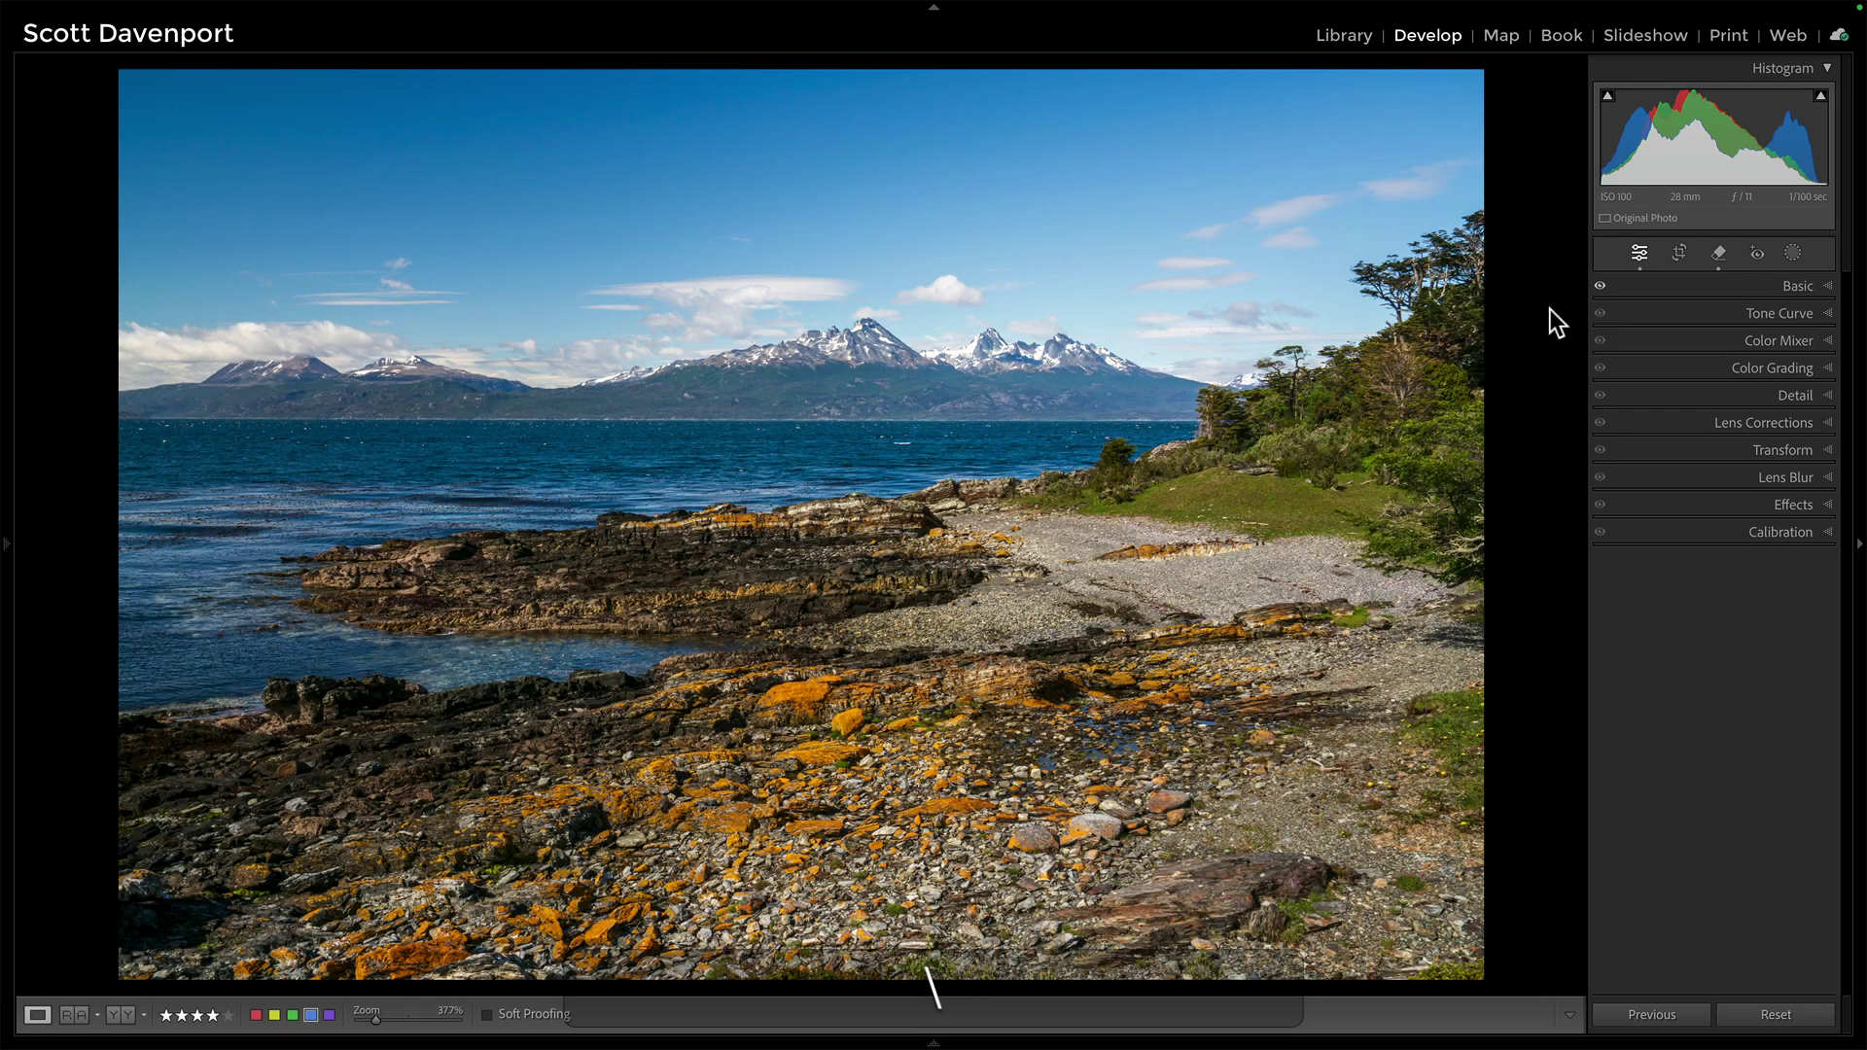
{"action": "left_click", "coordinate": [1794, 284]}
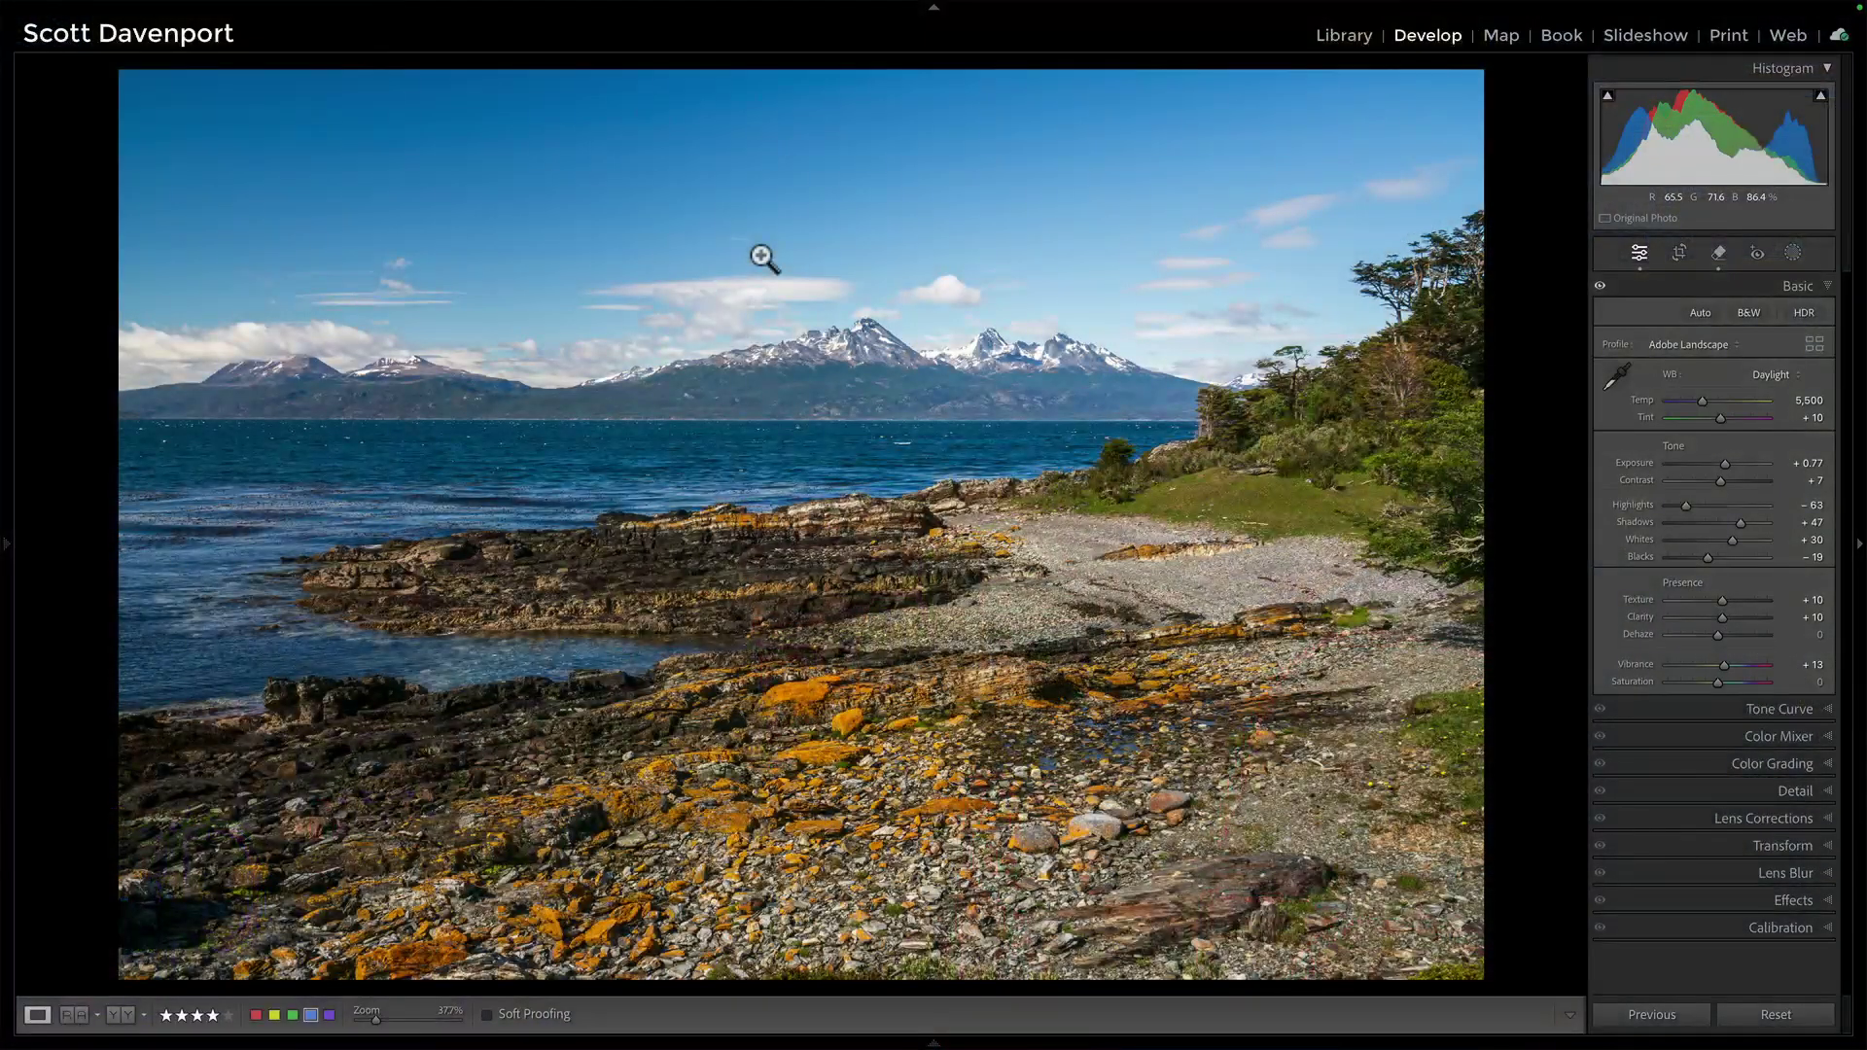
Step: Set Calibration primary saturation to Blue +18, Green +4 and Red +3
{"action": "left_click", "coordinate": [1771, 286]}
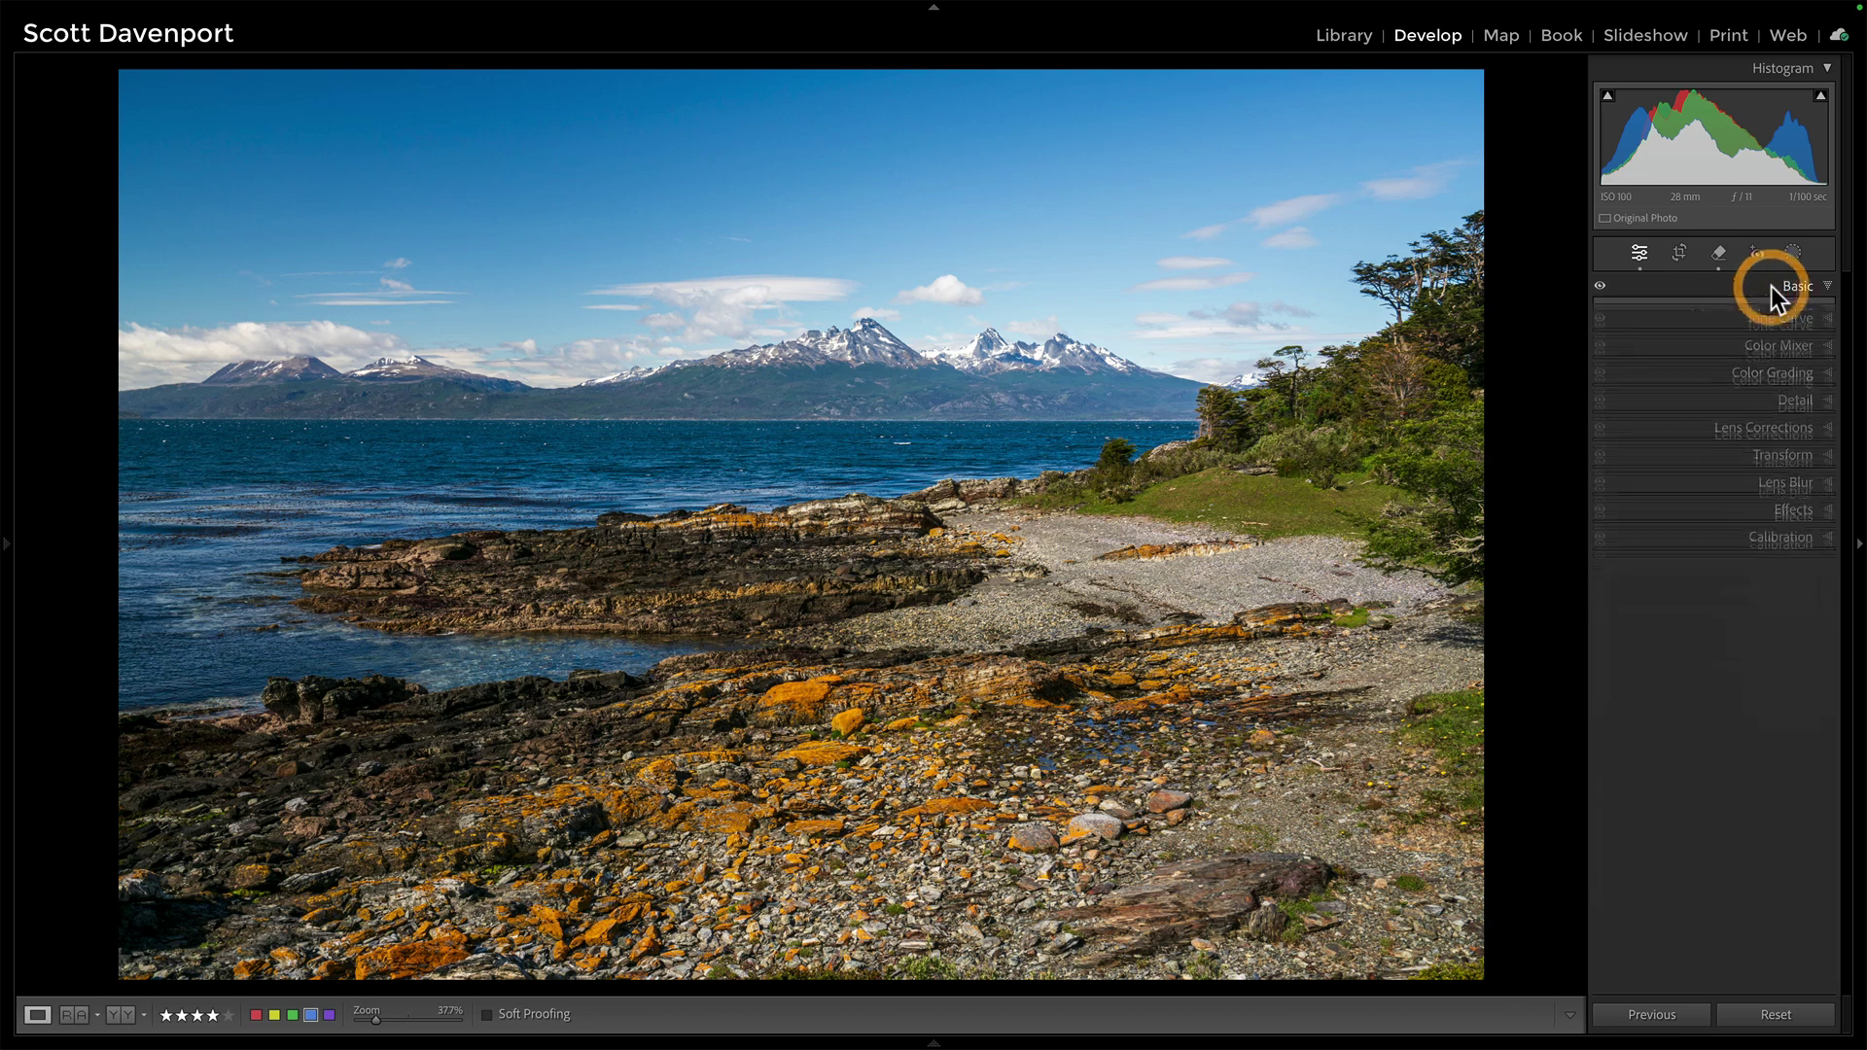
{"action": "left_click", "coordinate": [1719, 531]}
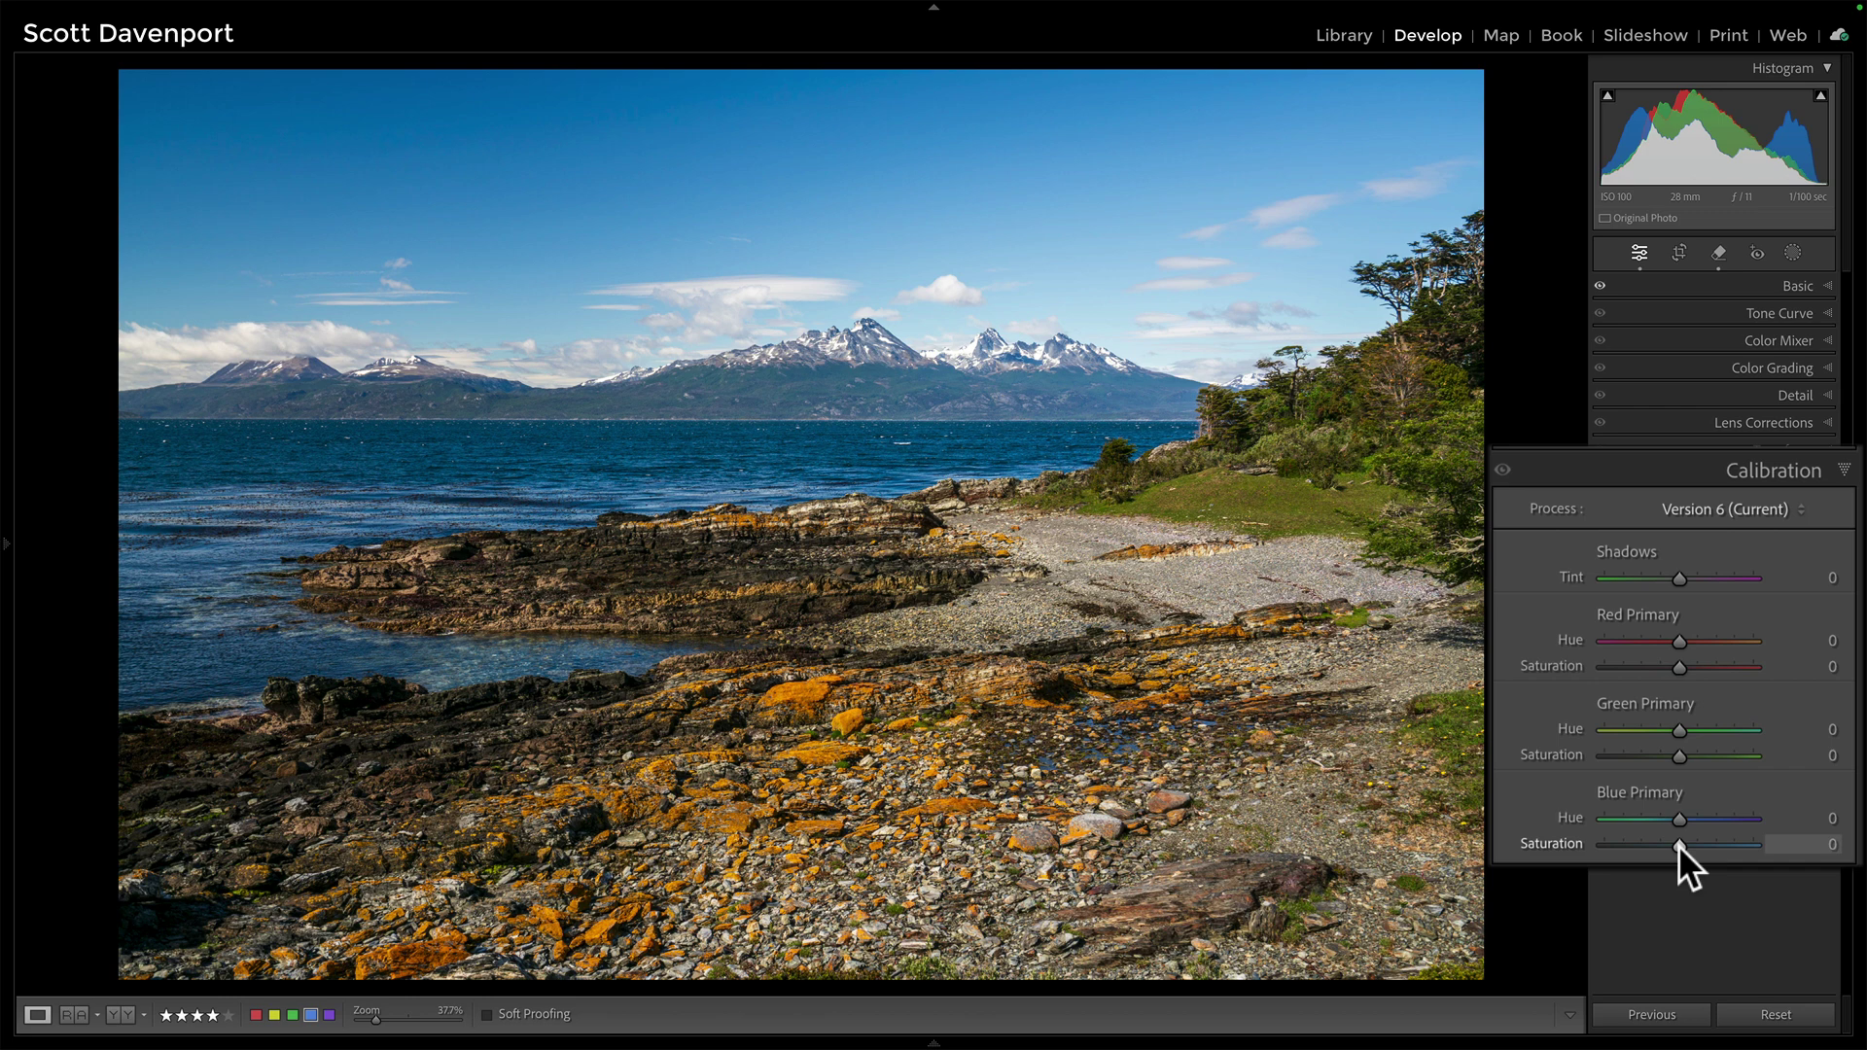
{"action": "left_click_drag", "start_coordinate": [1679, 845], "coordinate": [1717, 842]}
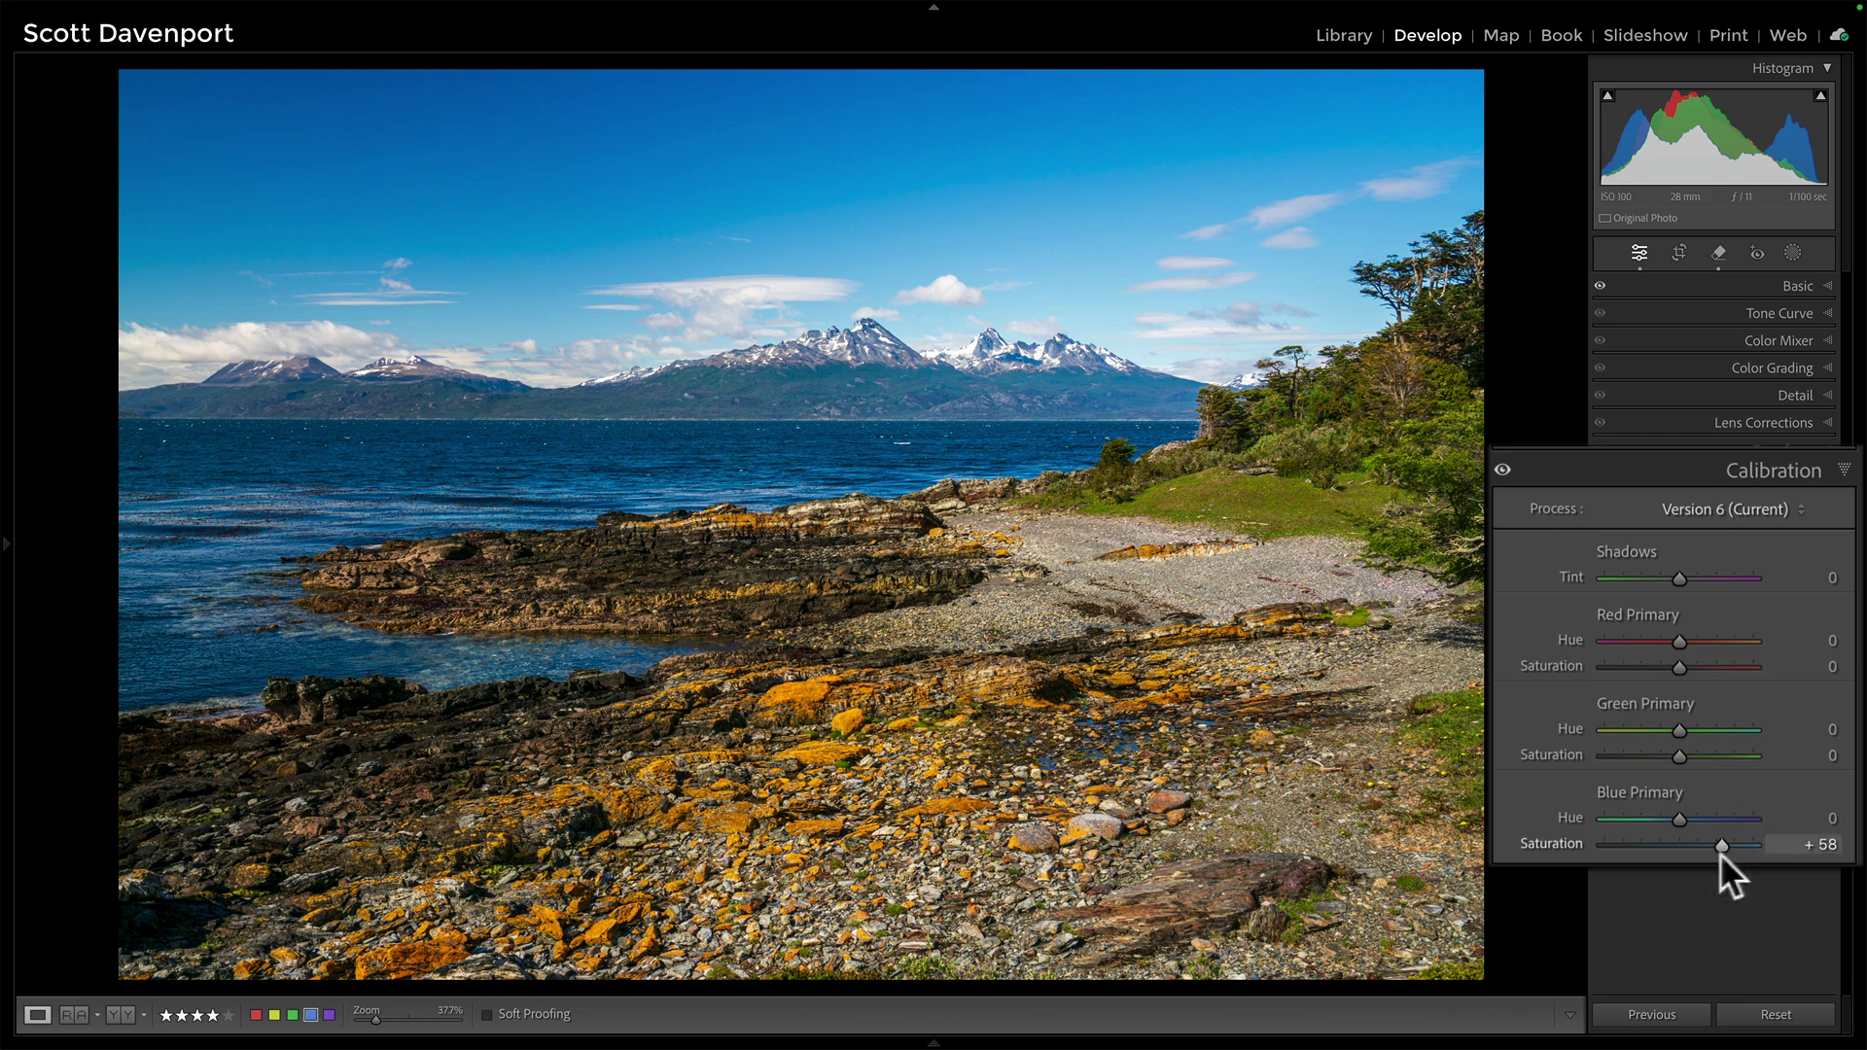
{"action": "mouse_move", "coordinate": [1719, 846]}
{"action": "left_mouse_down"}
{"action": "mouse_move", "coordinate": [1673, 846]}
{"action": "mouse_move", "coordinate": [1691, 849]}
{"action": "left_mouse_up"}
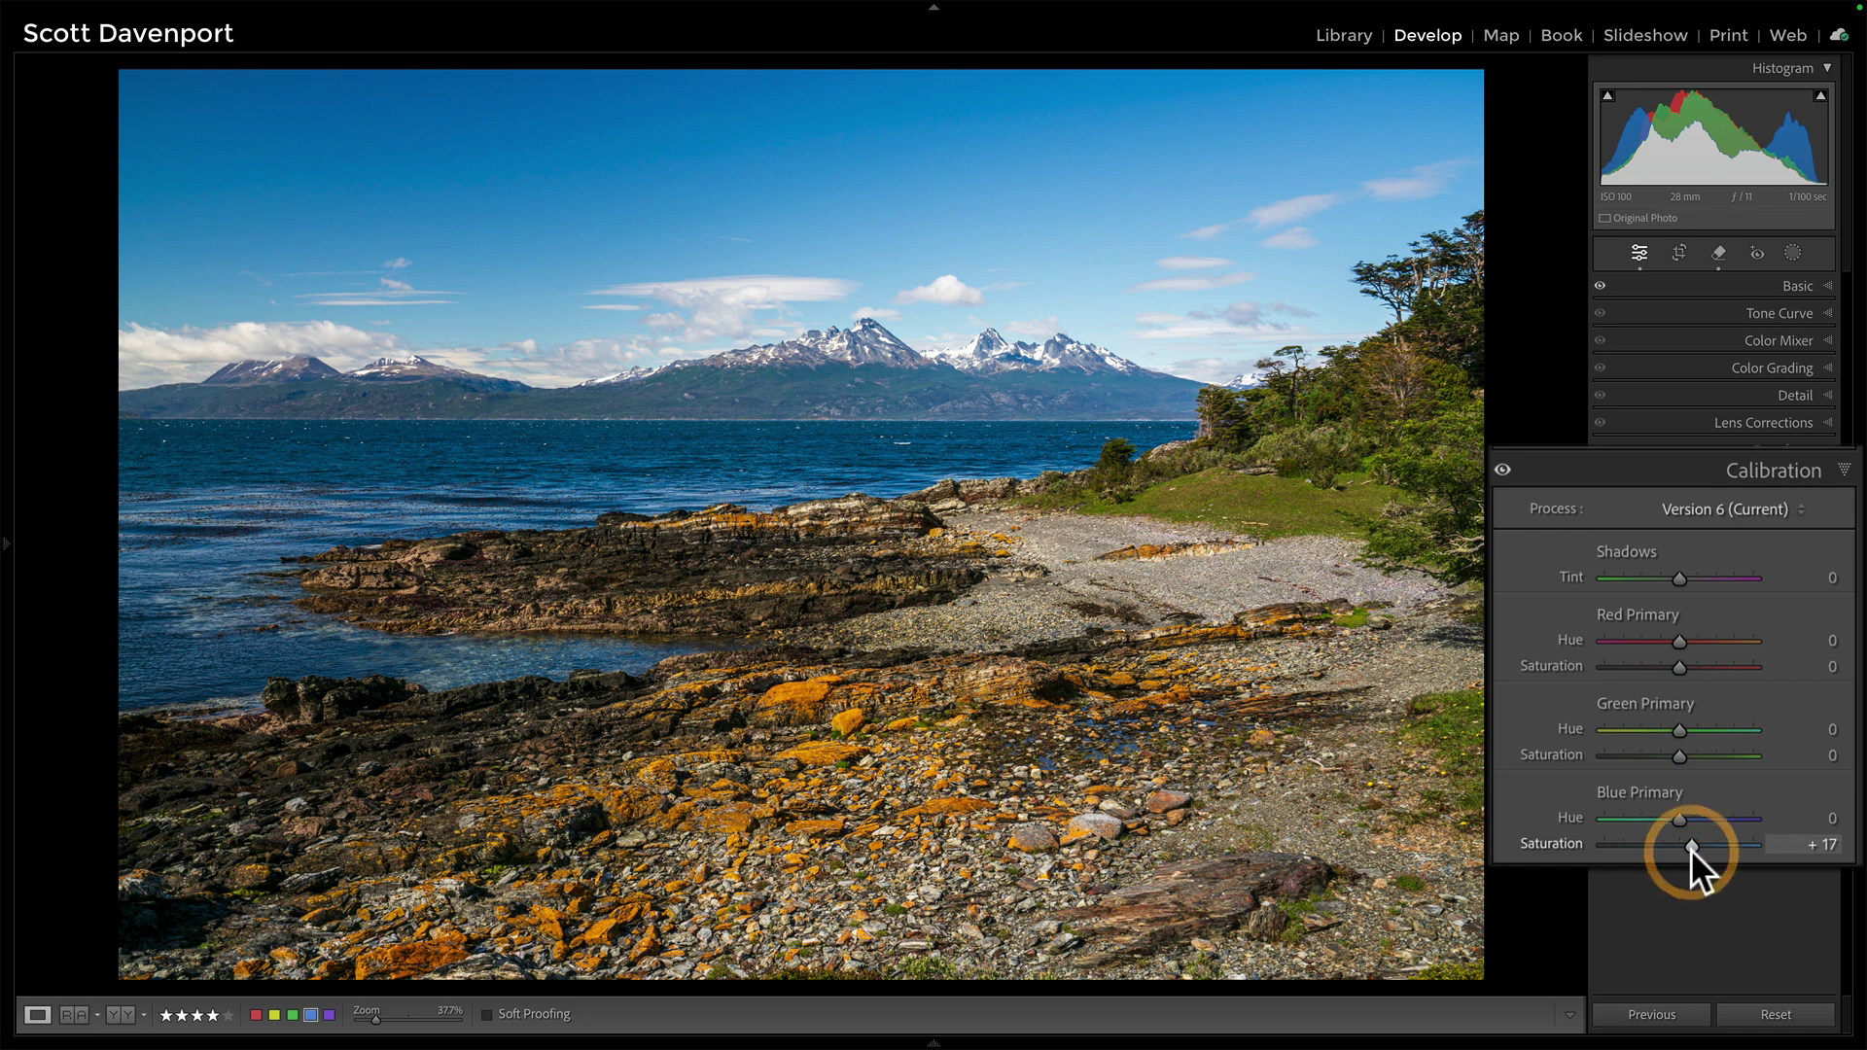
{"action": "left_click_drag", "start_coordinate": [1691, 844], "coordinate": [1693, 843]}
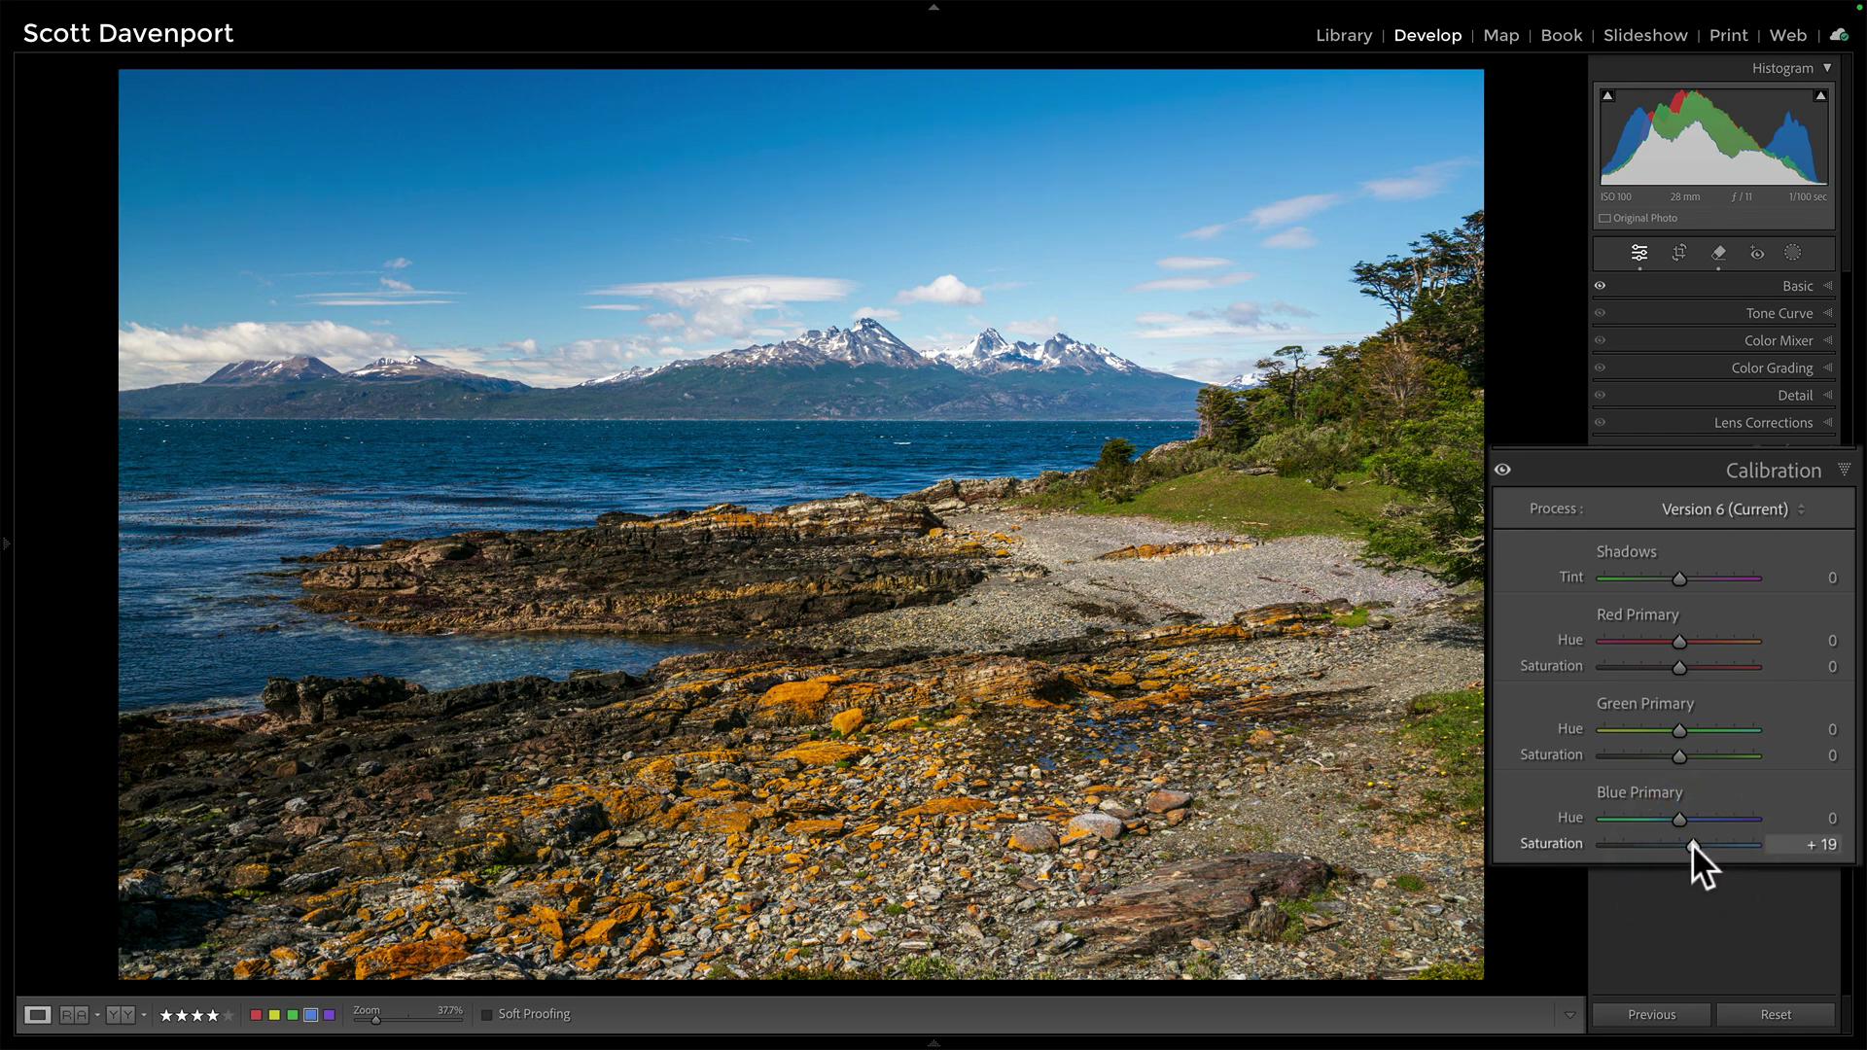
{"action": "mouse_move", "coordinate": [1681, 753]}
{"action": "left_mouse_down"}
{"action": "mouse_move", "coordinate": [1663, 755]}
{"action": "mouse_move", "coordinate": [1683, 755]}
{"action": "left_mouse_up"}
{"action": "mouse_move", "coordinate": [1680, 664]}
{"action": "left_mouse_down"}
{"action": "mouse_move", "coordinate": [1787, 667]}
{"action": "mouse_move", "coordinate": [1680, 670]}
{"action": "left_mouse_up"}
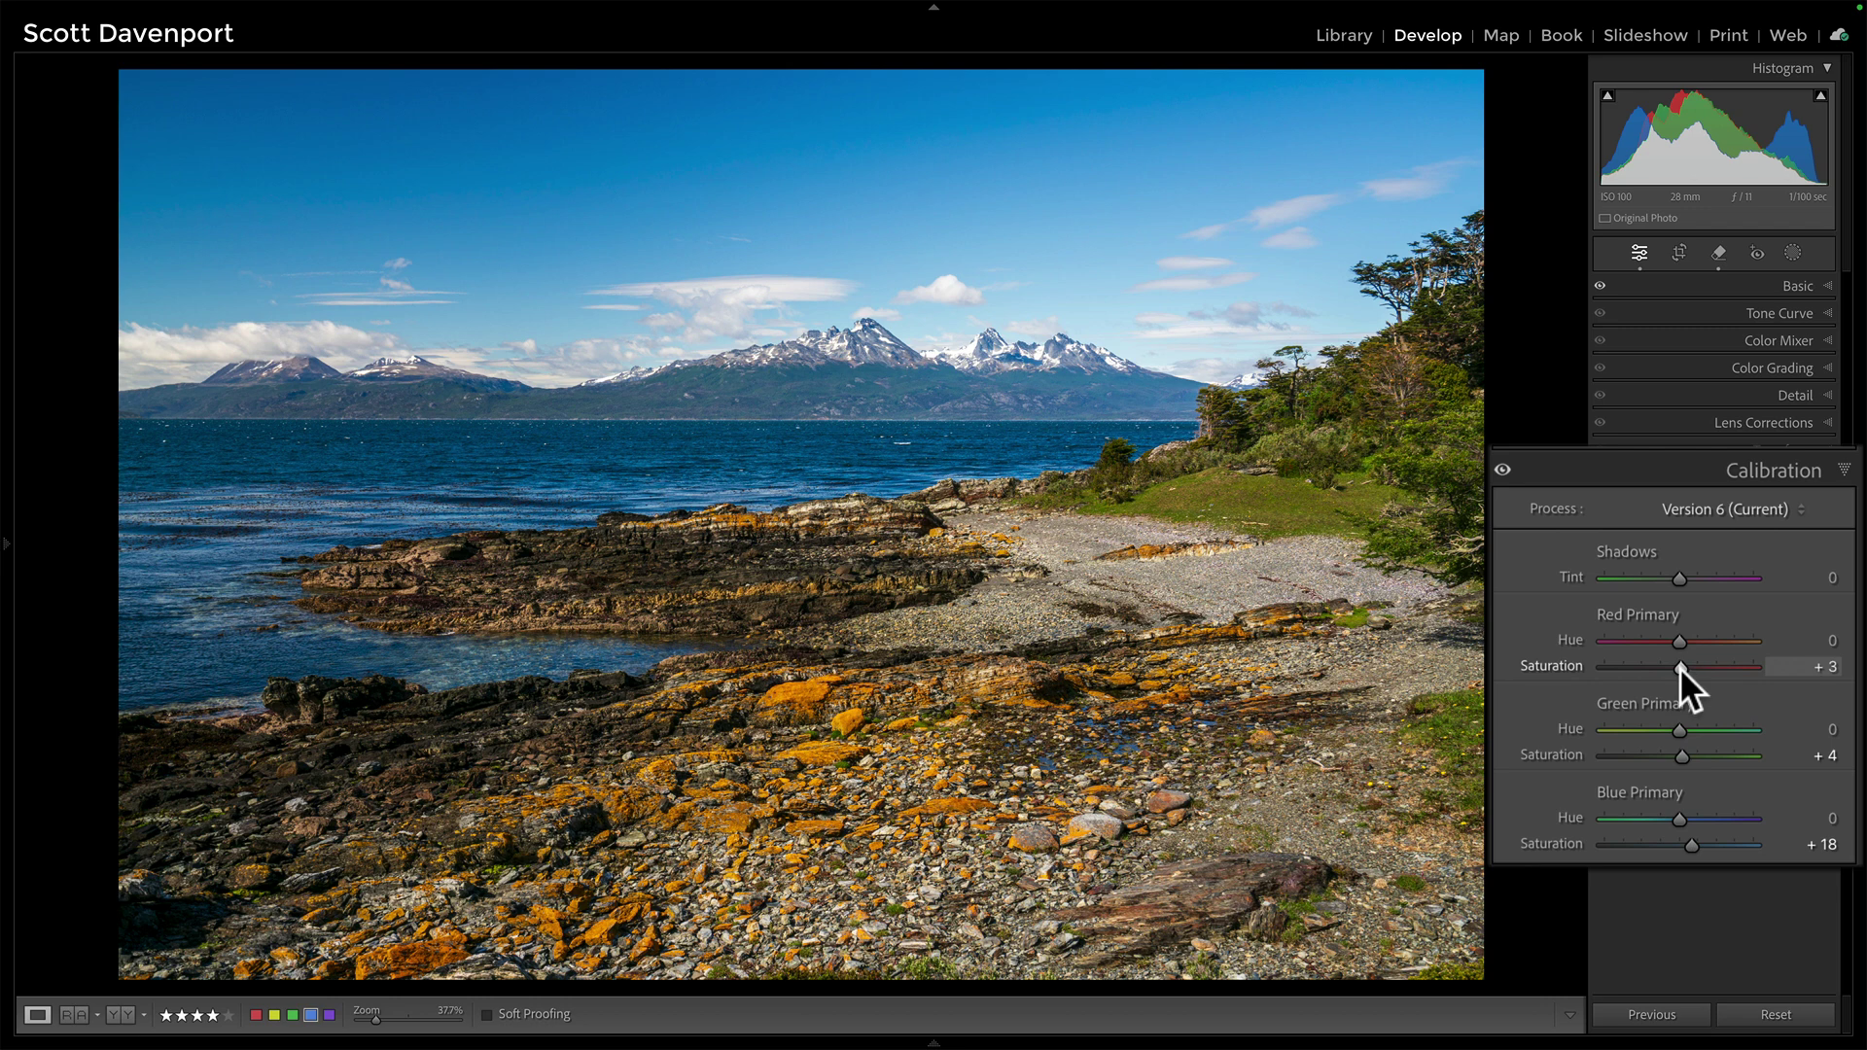
Step: Fine-tune Calibration saturation sliders to Red +6, Green +5 and Blue +19
{"action": "left_click_drag", "start_coordinate": [1679, 667], "coordinate": [1683, 666]}
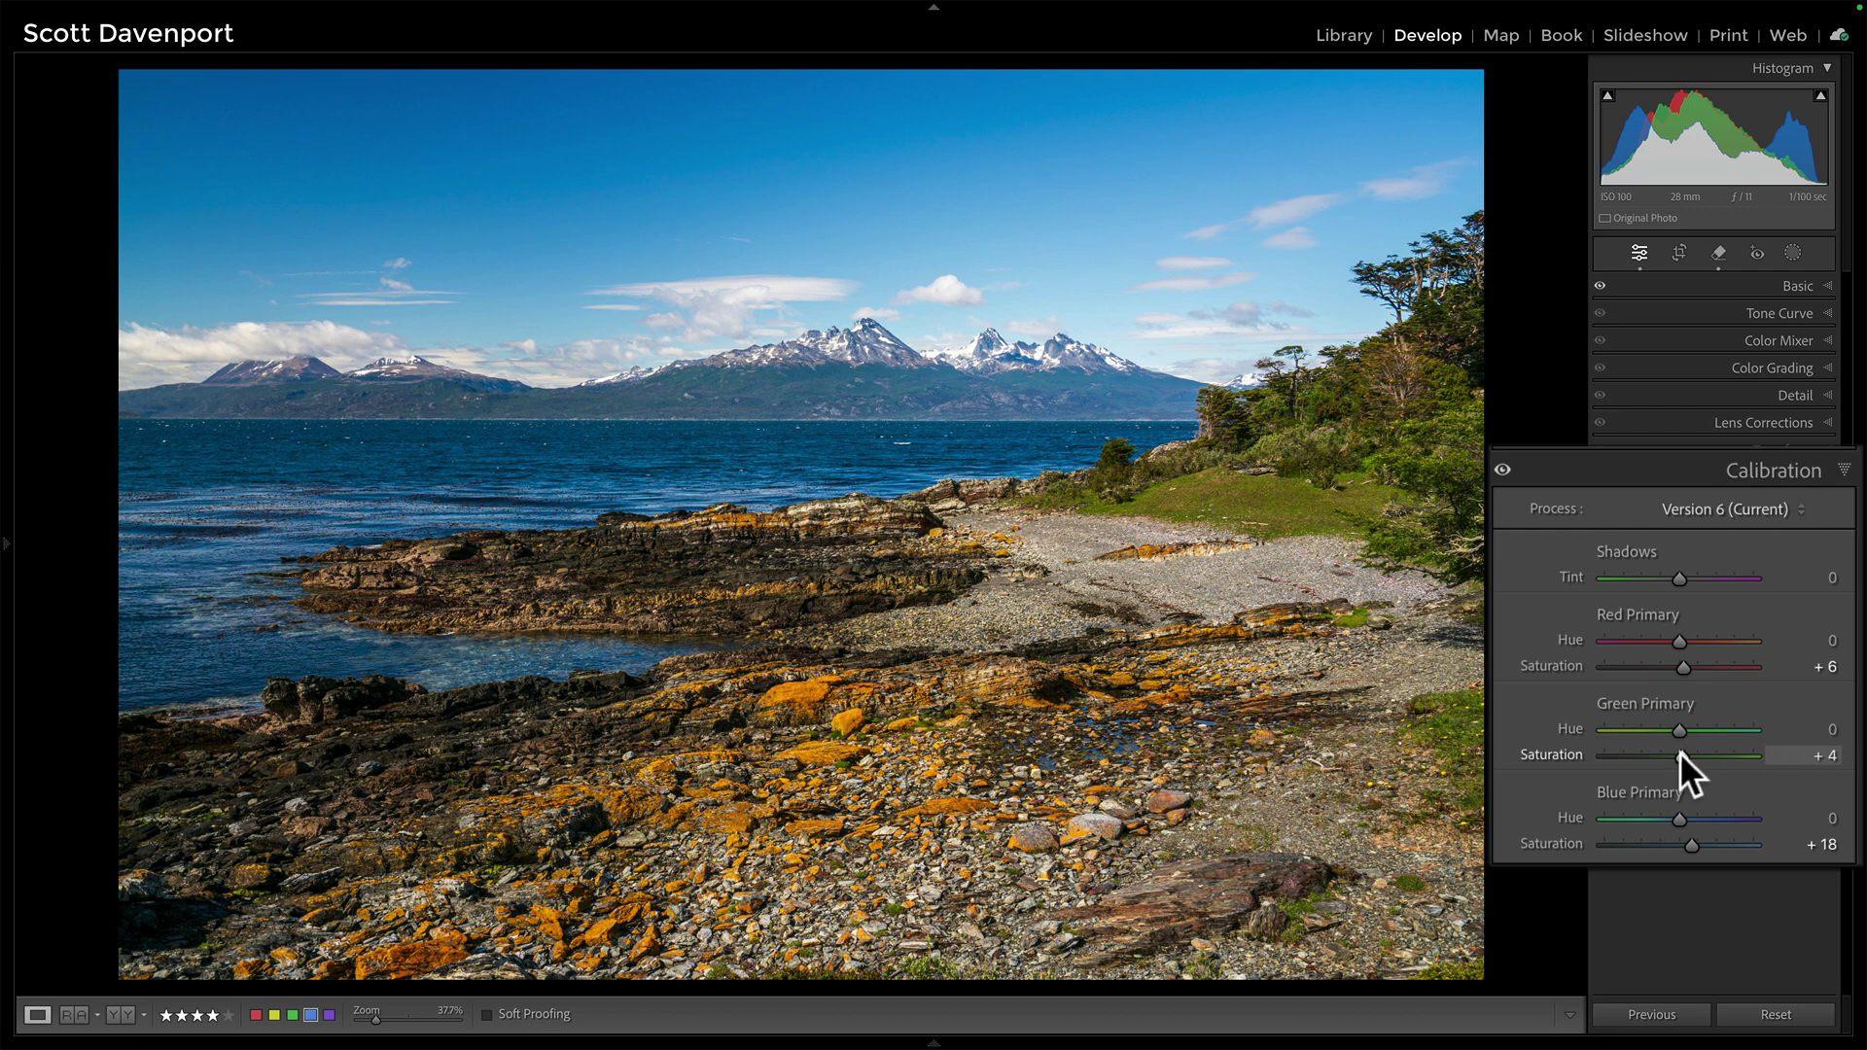
{"action": "left_click_drag", "start_coordinate": [1679, 752], "coordinate": [1682, 752]}
{"action": "left_click", "coordinate": [1679, 699]}
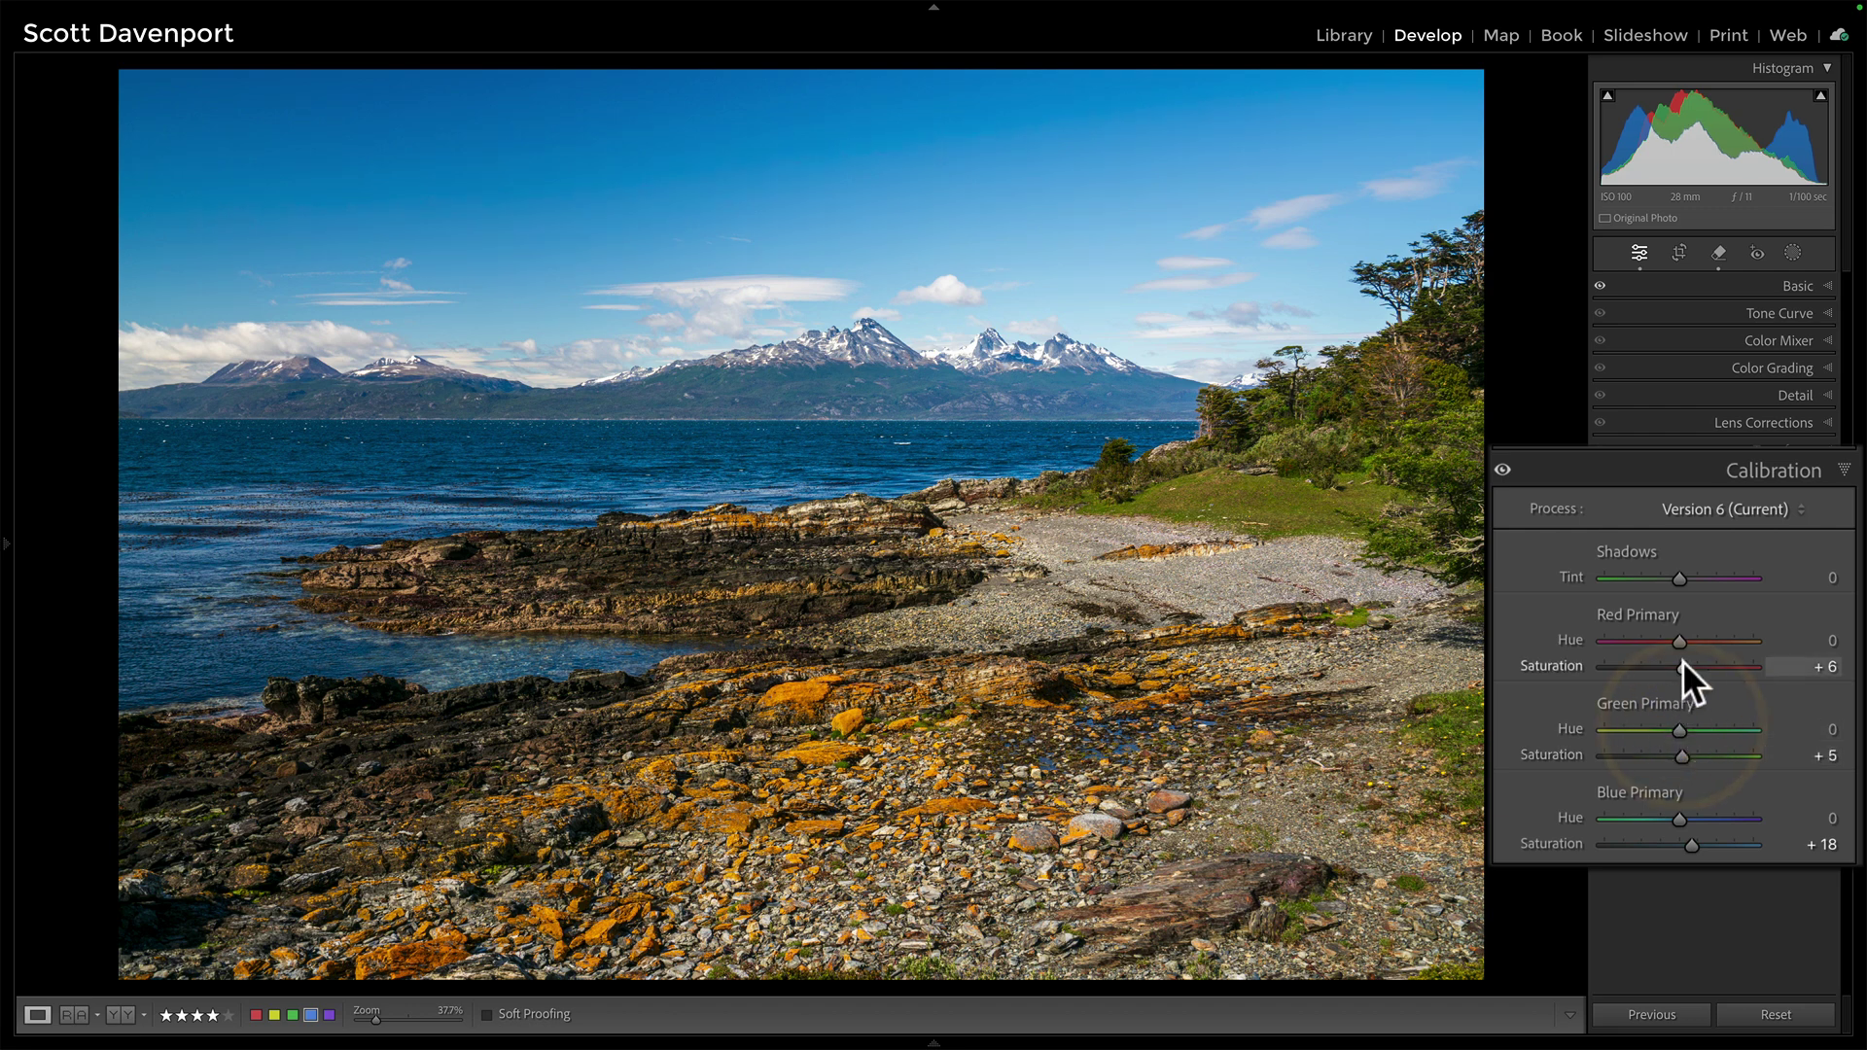
{"action": "left_click", "coordinate": [1685, 695]}
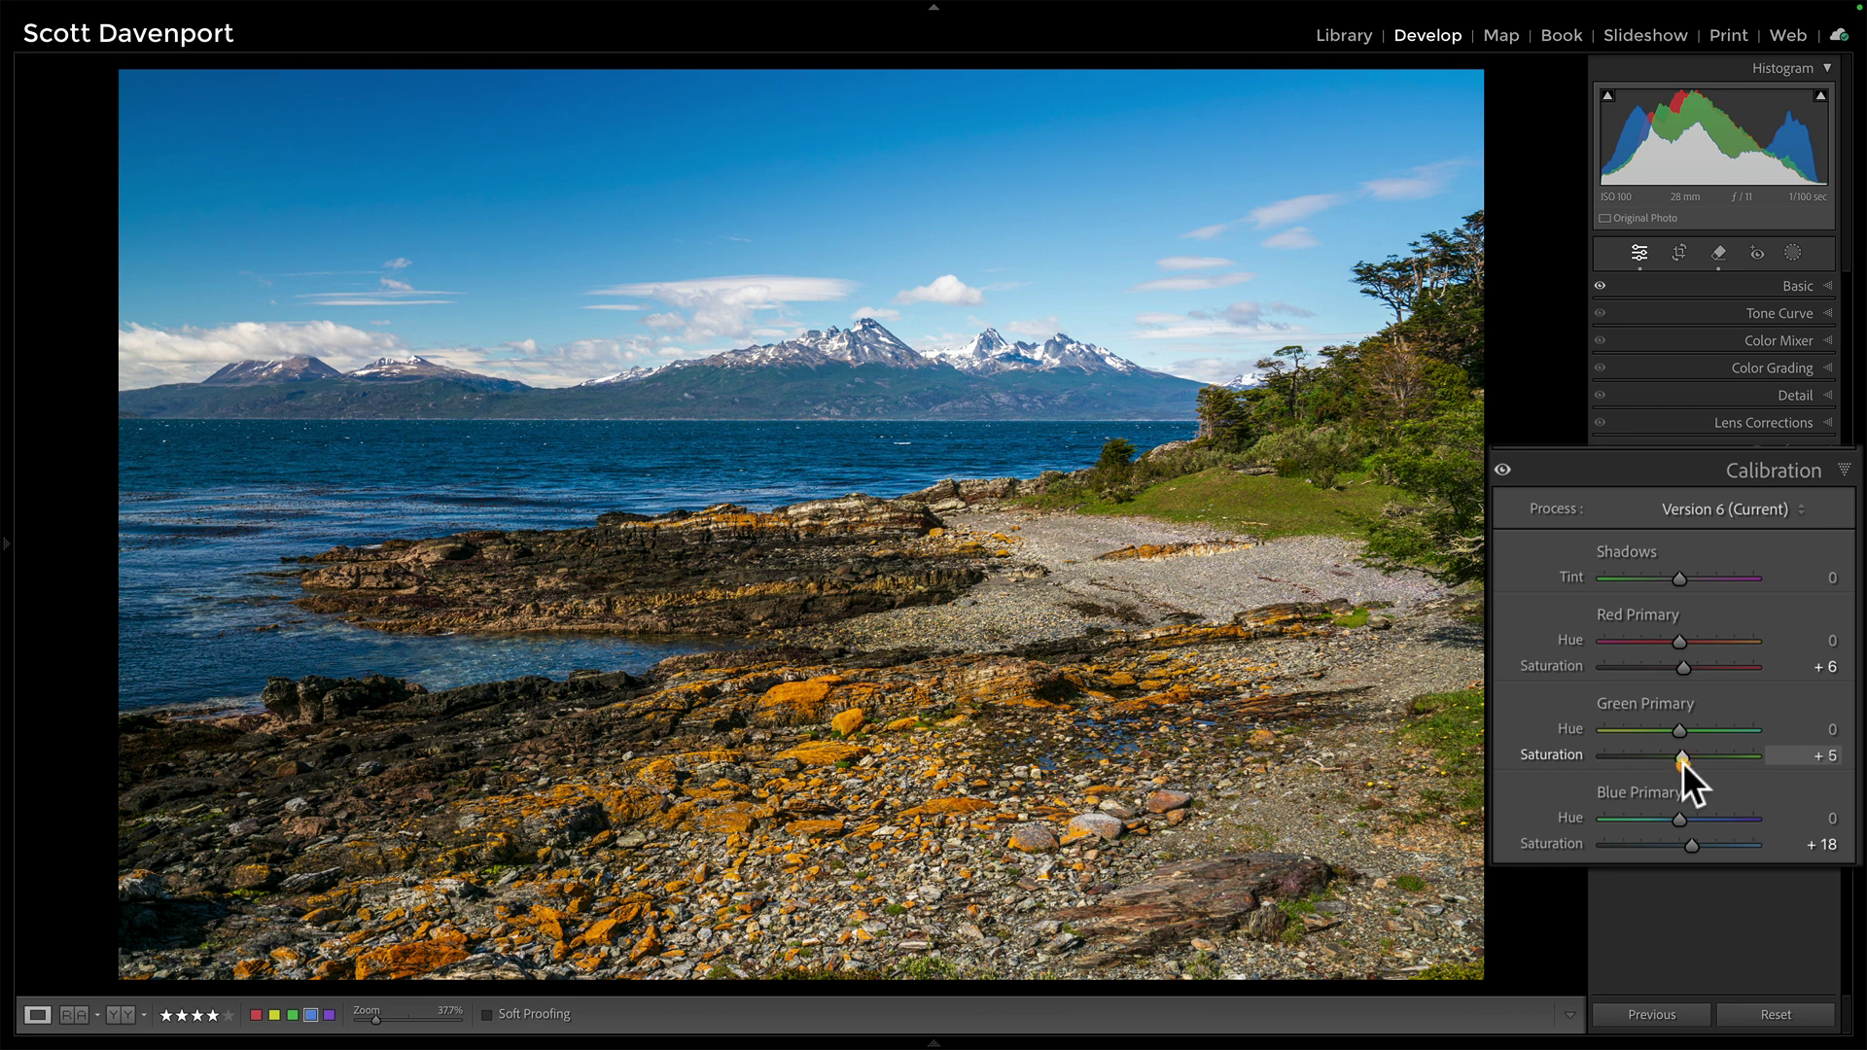
{"action": "left_click", "coordinate": [1697, 760]}
{"action": "mouse_move", "coordinate": [1691, 844]}
{"action": "left_mouse_down"}
{"action": "mouse_move", "coordinate": [1705, 844]}
{"action": "mouse_move", "coordinate": [1690, 846]}
{"action": "left_mouse_up"}
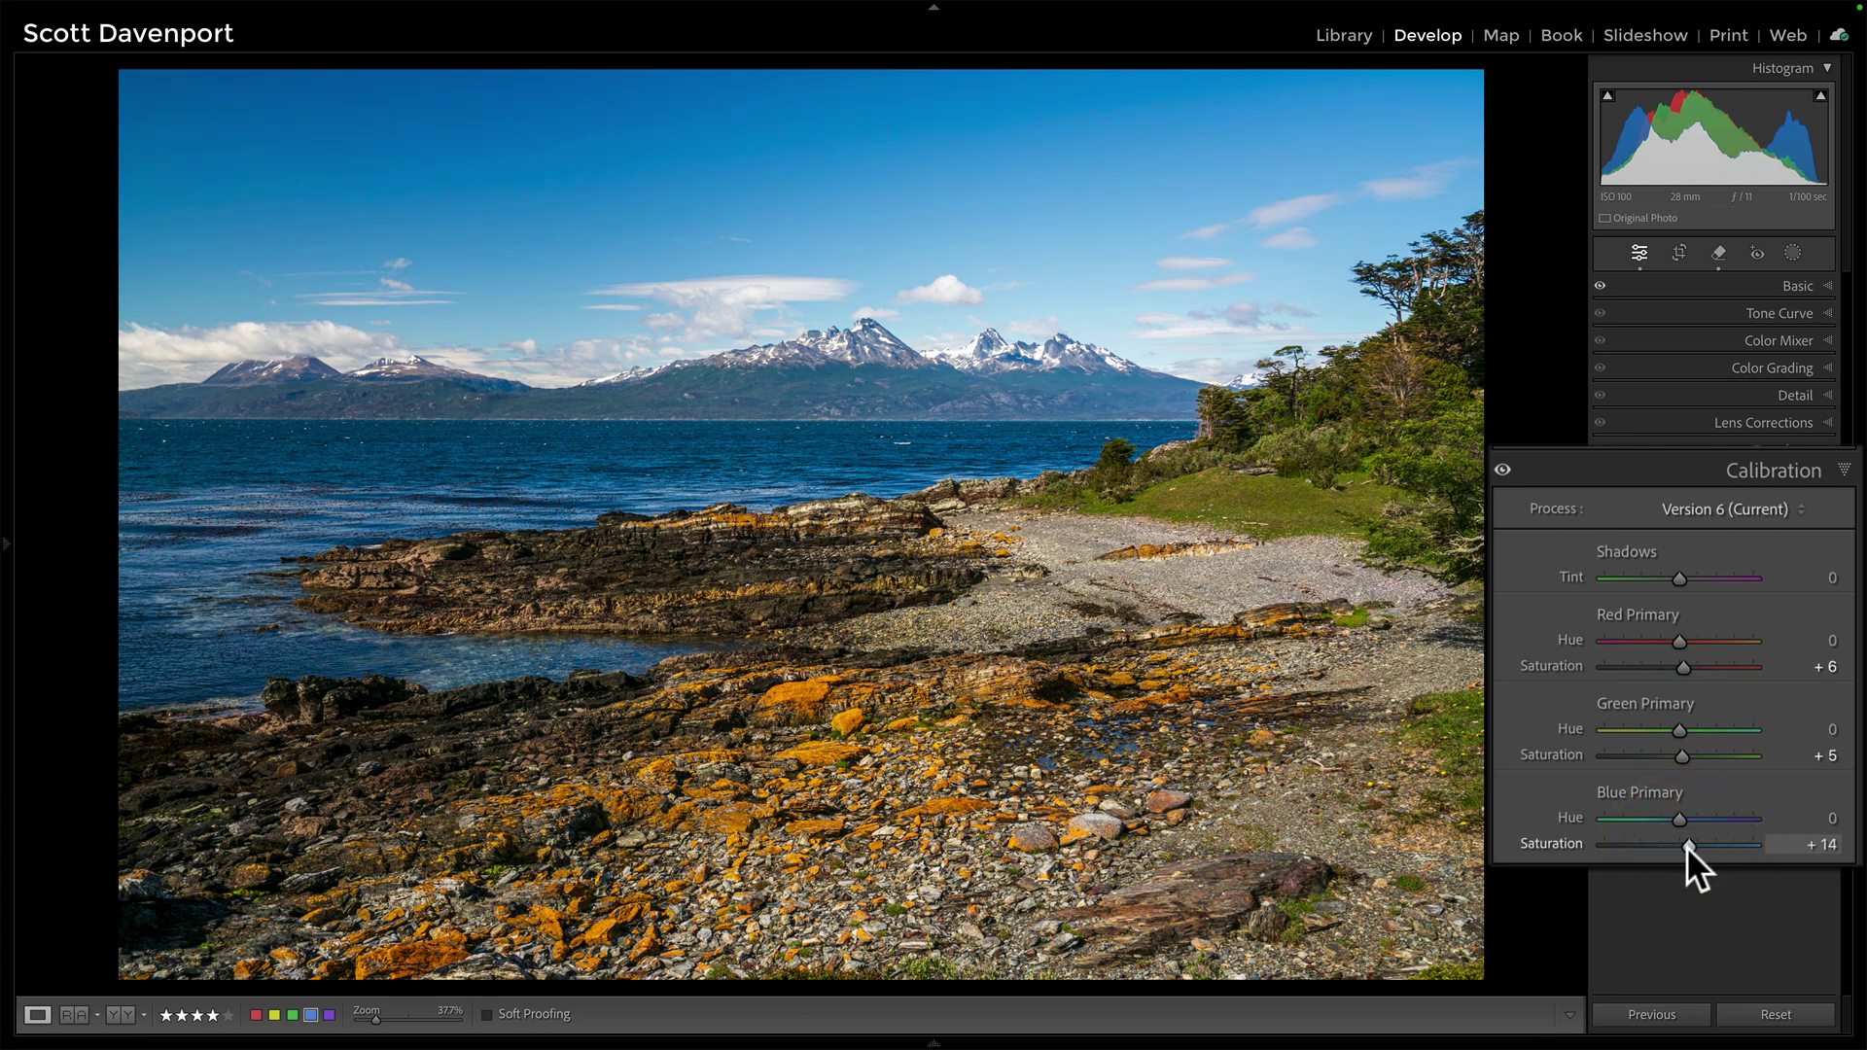
{"action": "left_click_drag", "start_coordinate": [1687, 846], "coordinate": [1690, 846]}
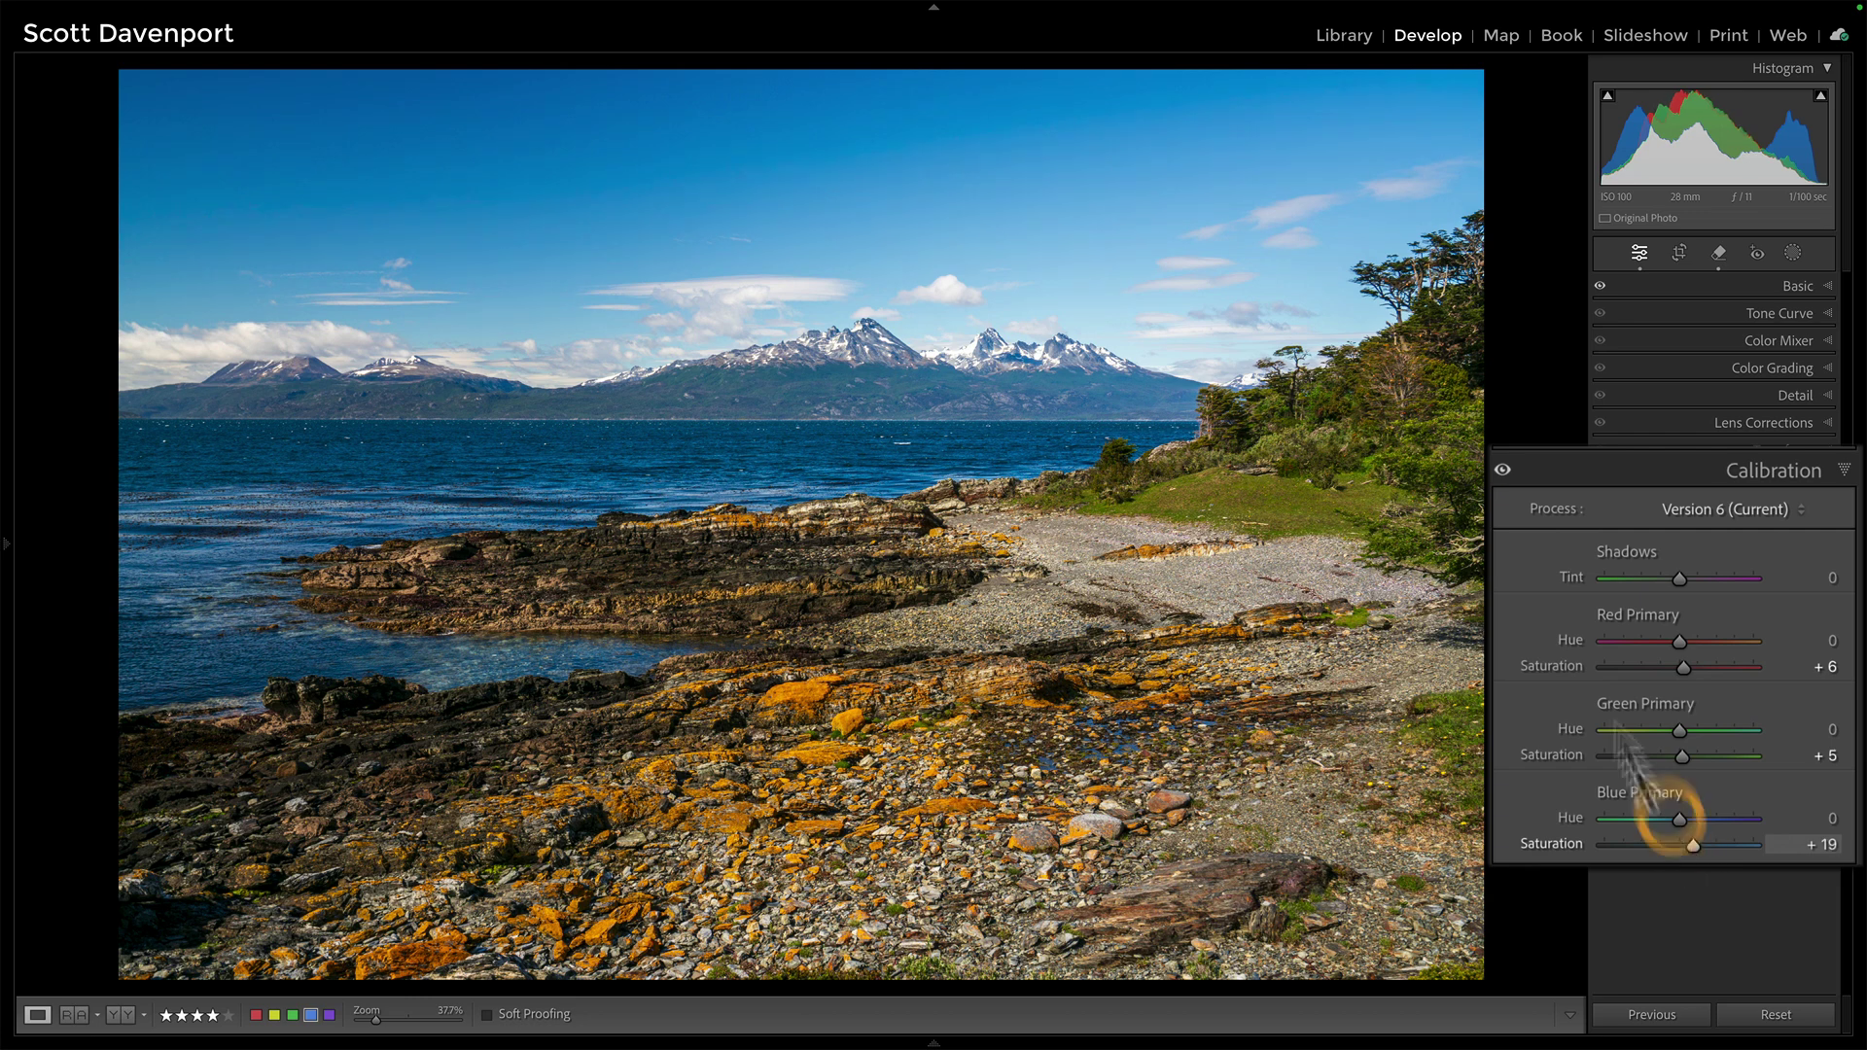
Step: Toggle the Calibration panel off and on to compare against the uncalibrated photo
{"action": "left_click", "coordinate": [1502, 470]}
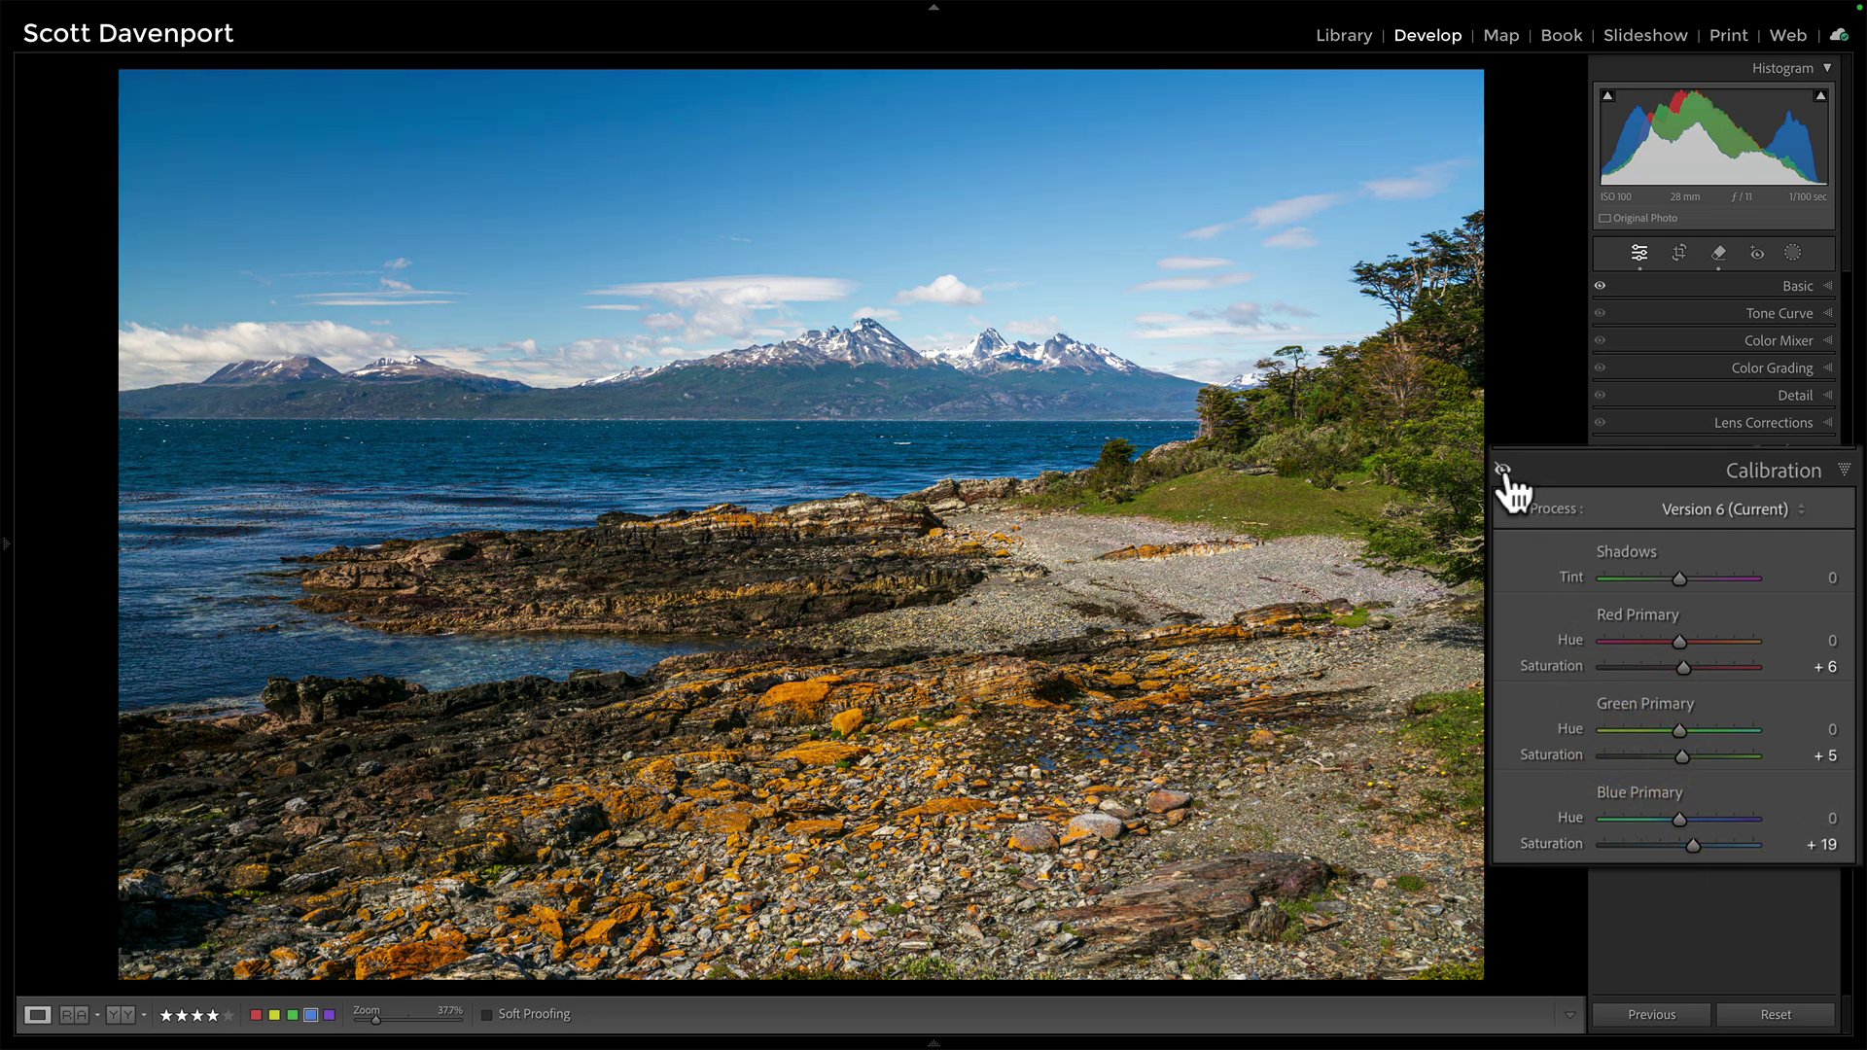
{"action": "left_click", "coordinate": [1503, 470]}
{"action": "left_click", "coordinate": [1502, 470]}
{"action": "left_click", "coordinate": [1504, 469]}
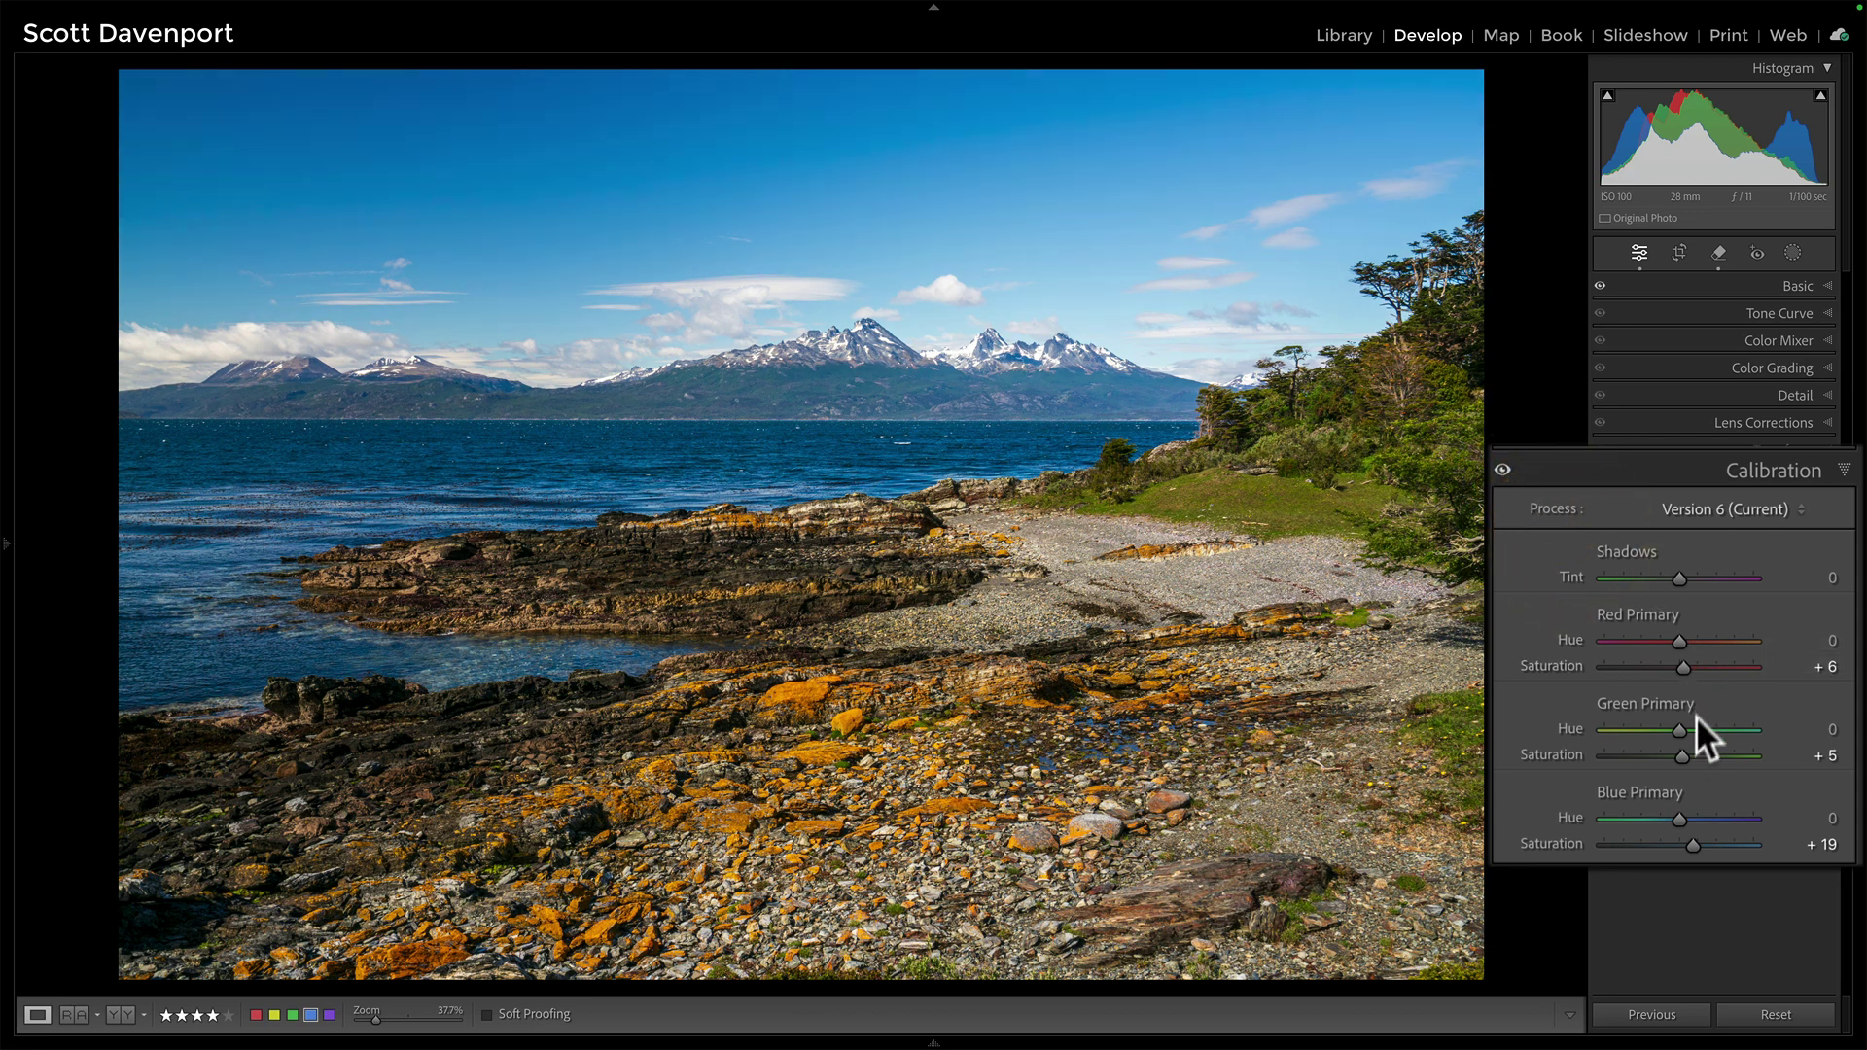
Step: Raise saturation to Green +11, Red +12 and Blue +21, comparing before leaving Calibration enabled
{"action": "left_click_drag", "start_coordinate": [1682, 753], "coordinate": [1689, 754]}
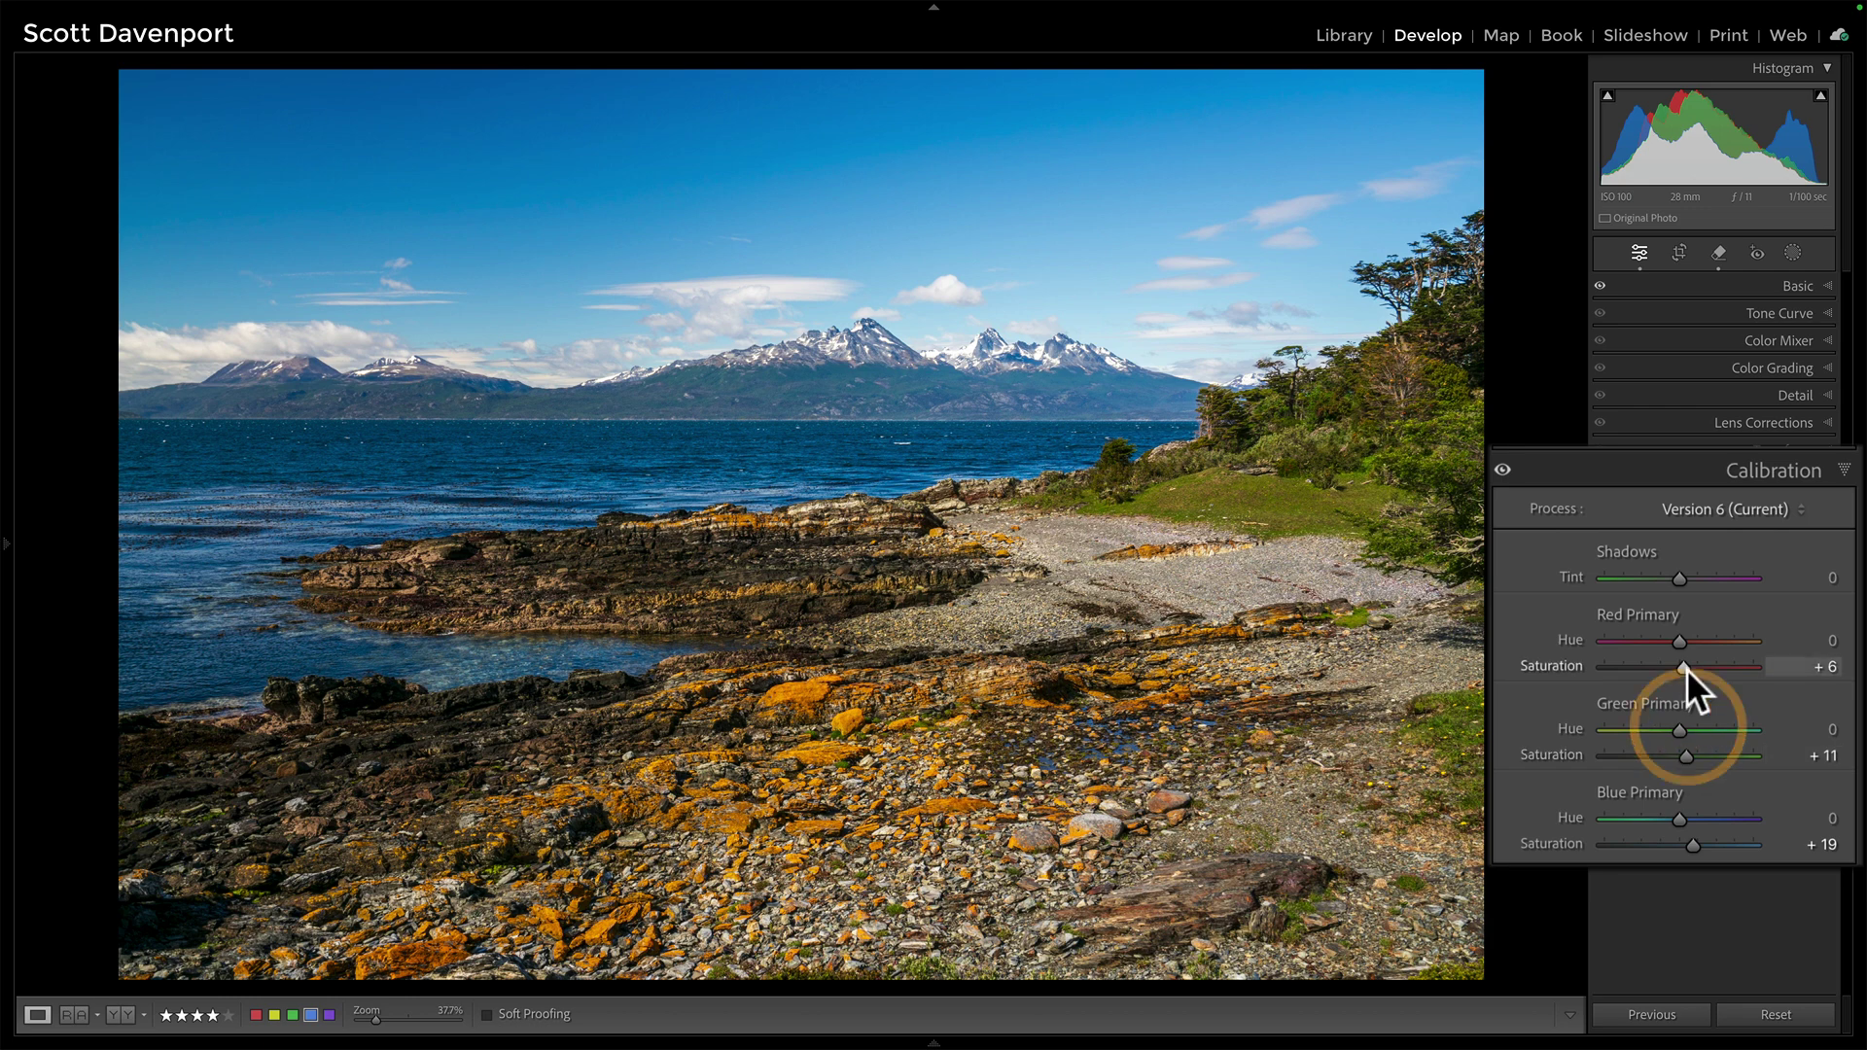
{"action": "left_click_drag", "start_coordinate": [1689, 668], "coordinate": [1692, 669]}
{"action": "left_click_drag", "start_coordinate": [1698, 839], "coordinate": [1700, 838]}
{"action": "left_click", "coordinate": [1503, 471]}
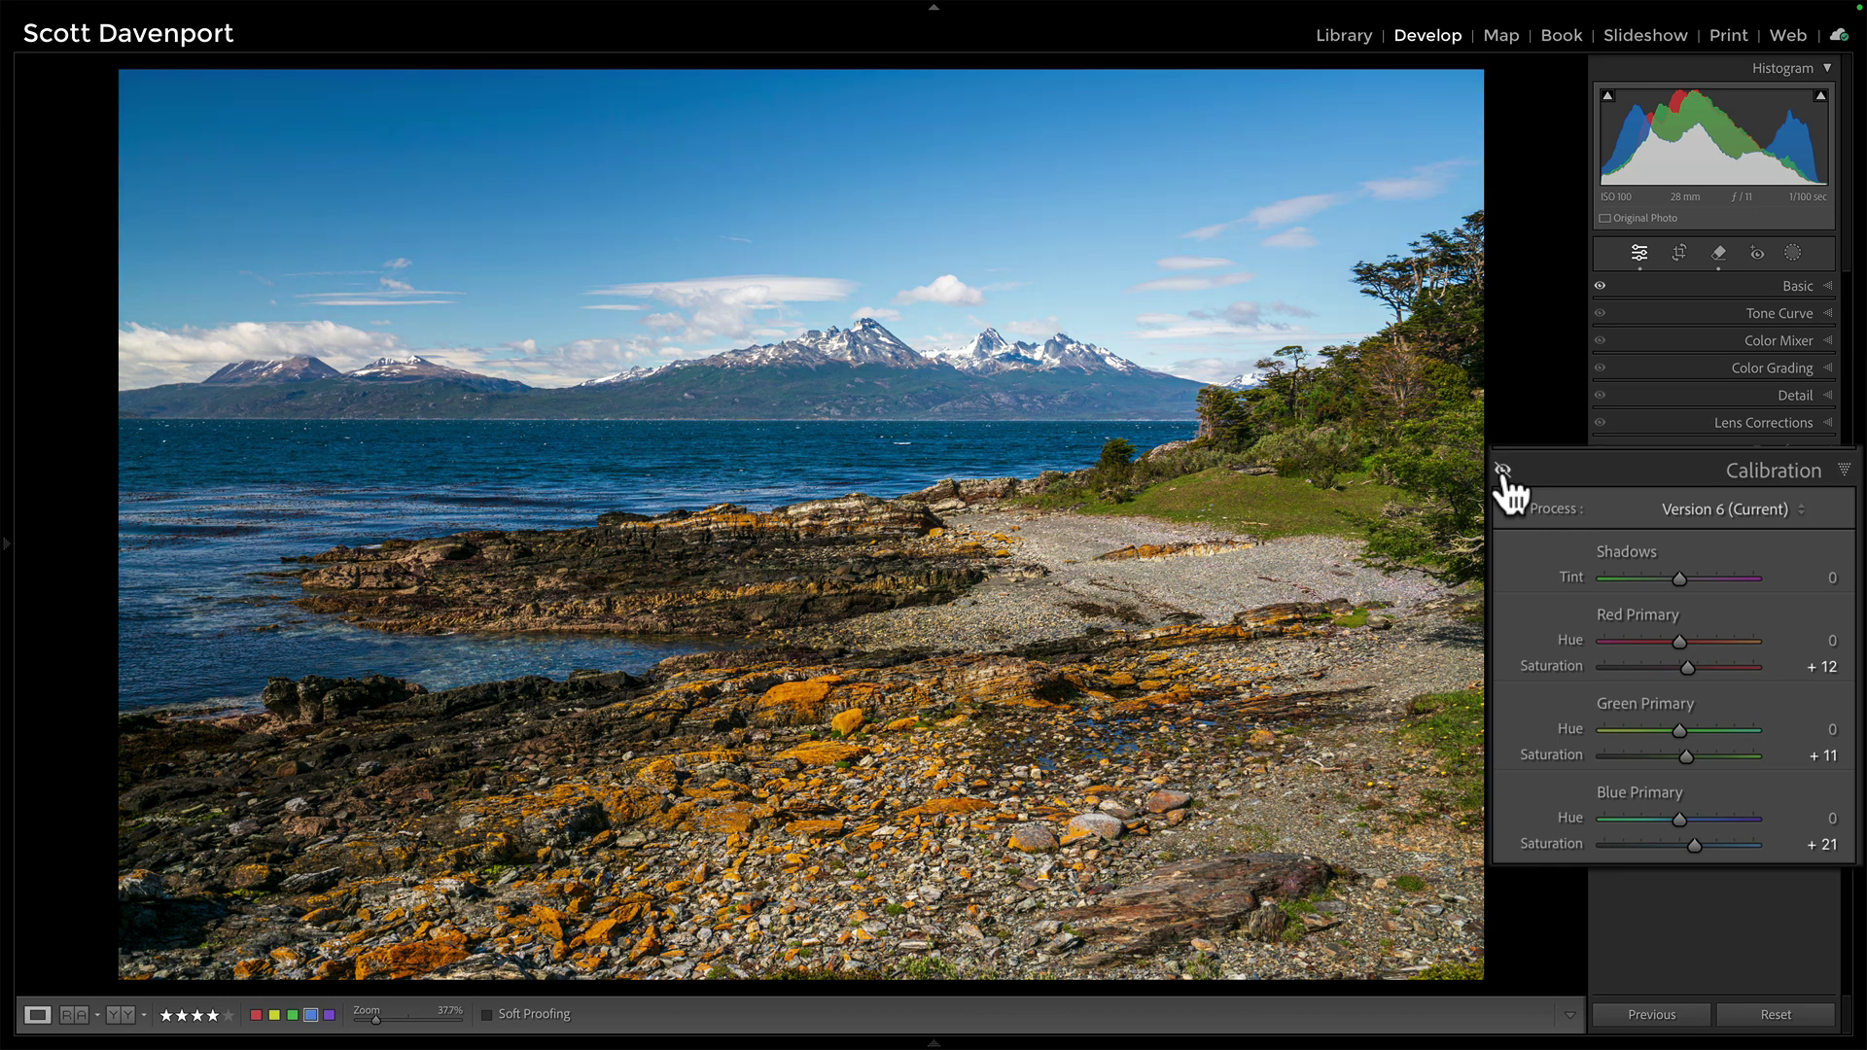
{"action": "left_click", "coordinate": [1503, 471]}
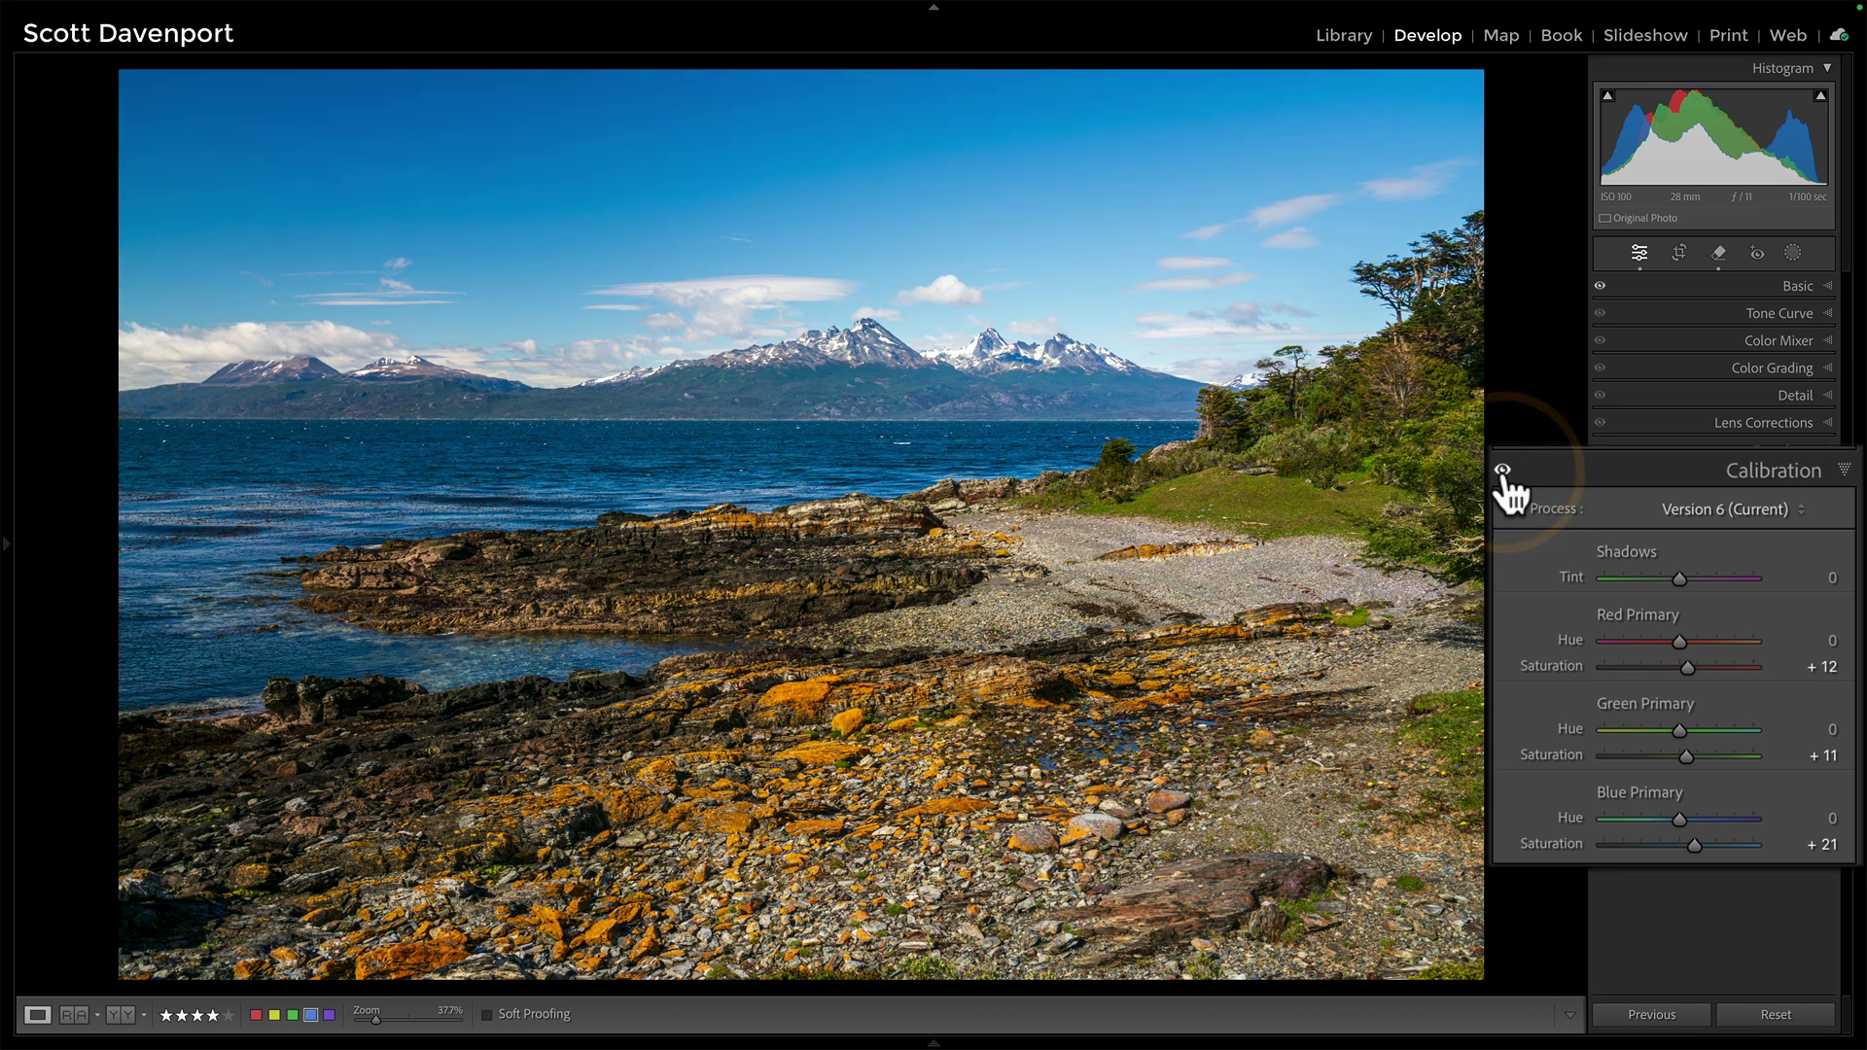
{"action": "left_click", "coordinate": [1502, 470]}
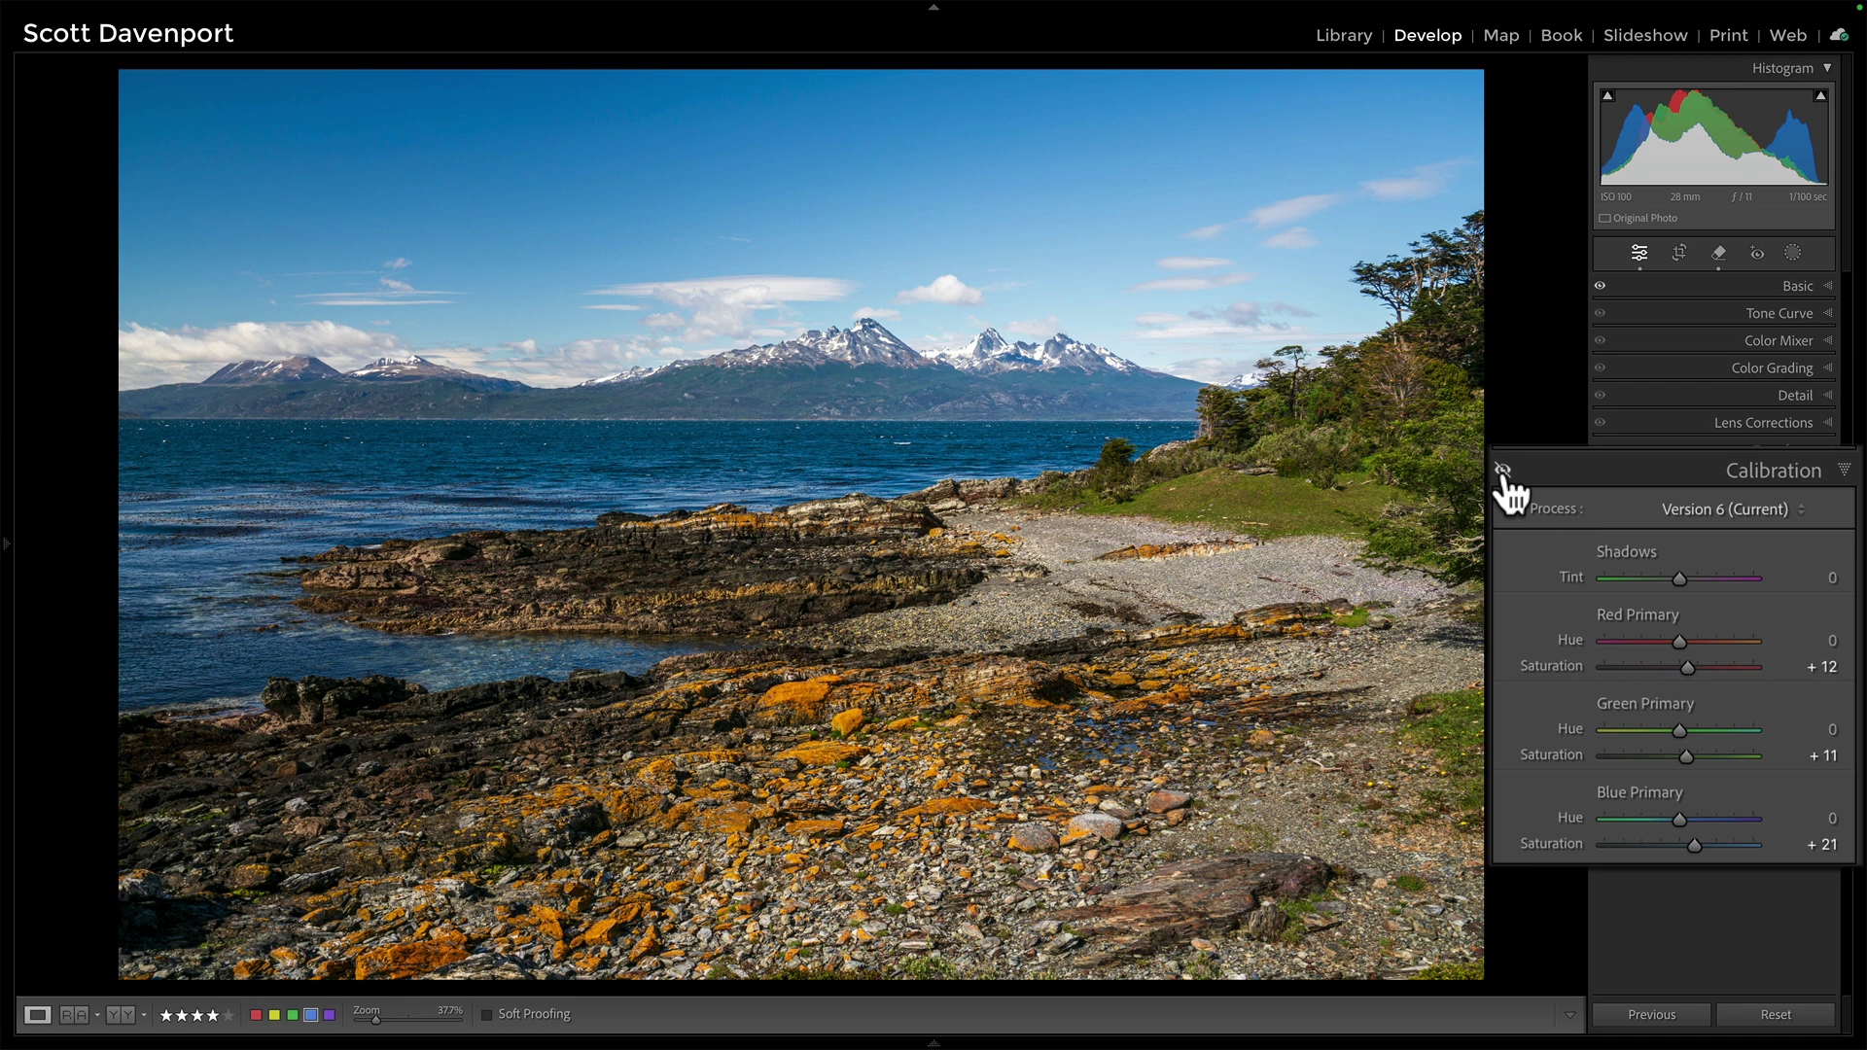
{"action": "left_click", "coordinate": [1503, 470]}
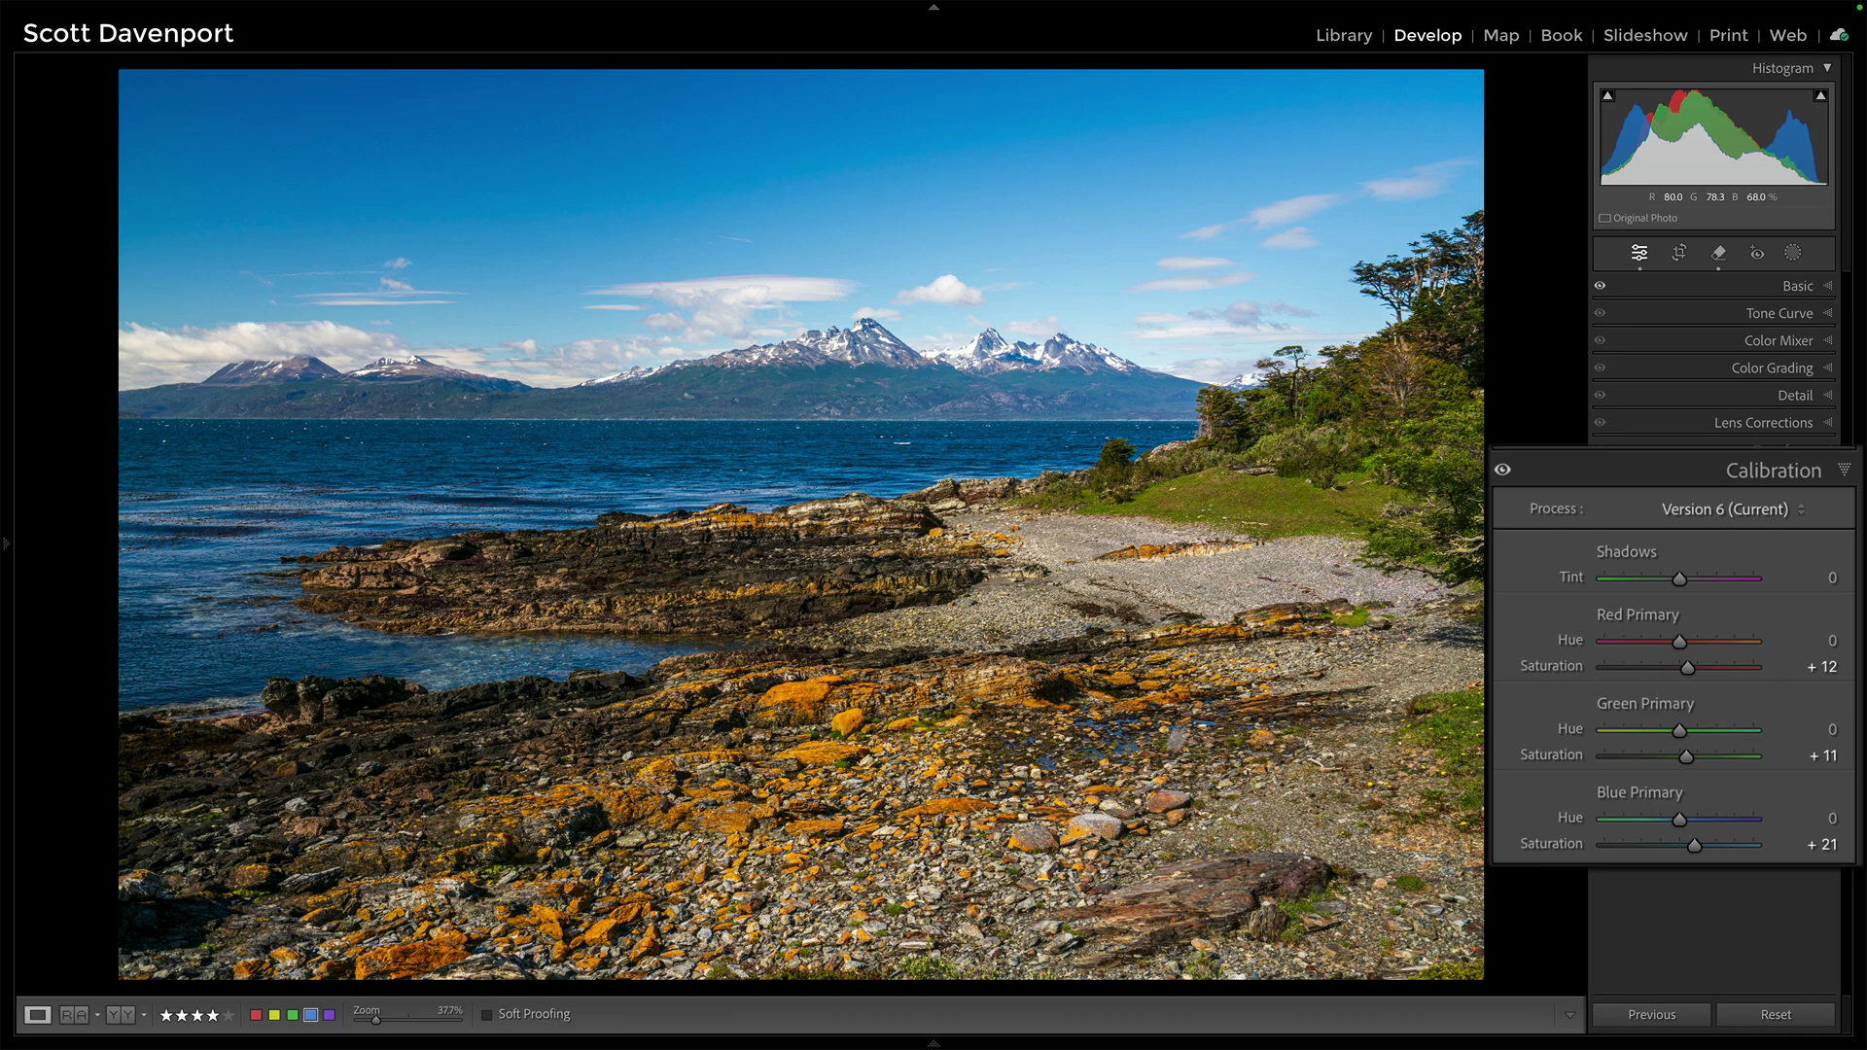
{"action": "left_click", "coordinate": [1116, 664]}
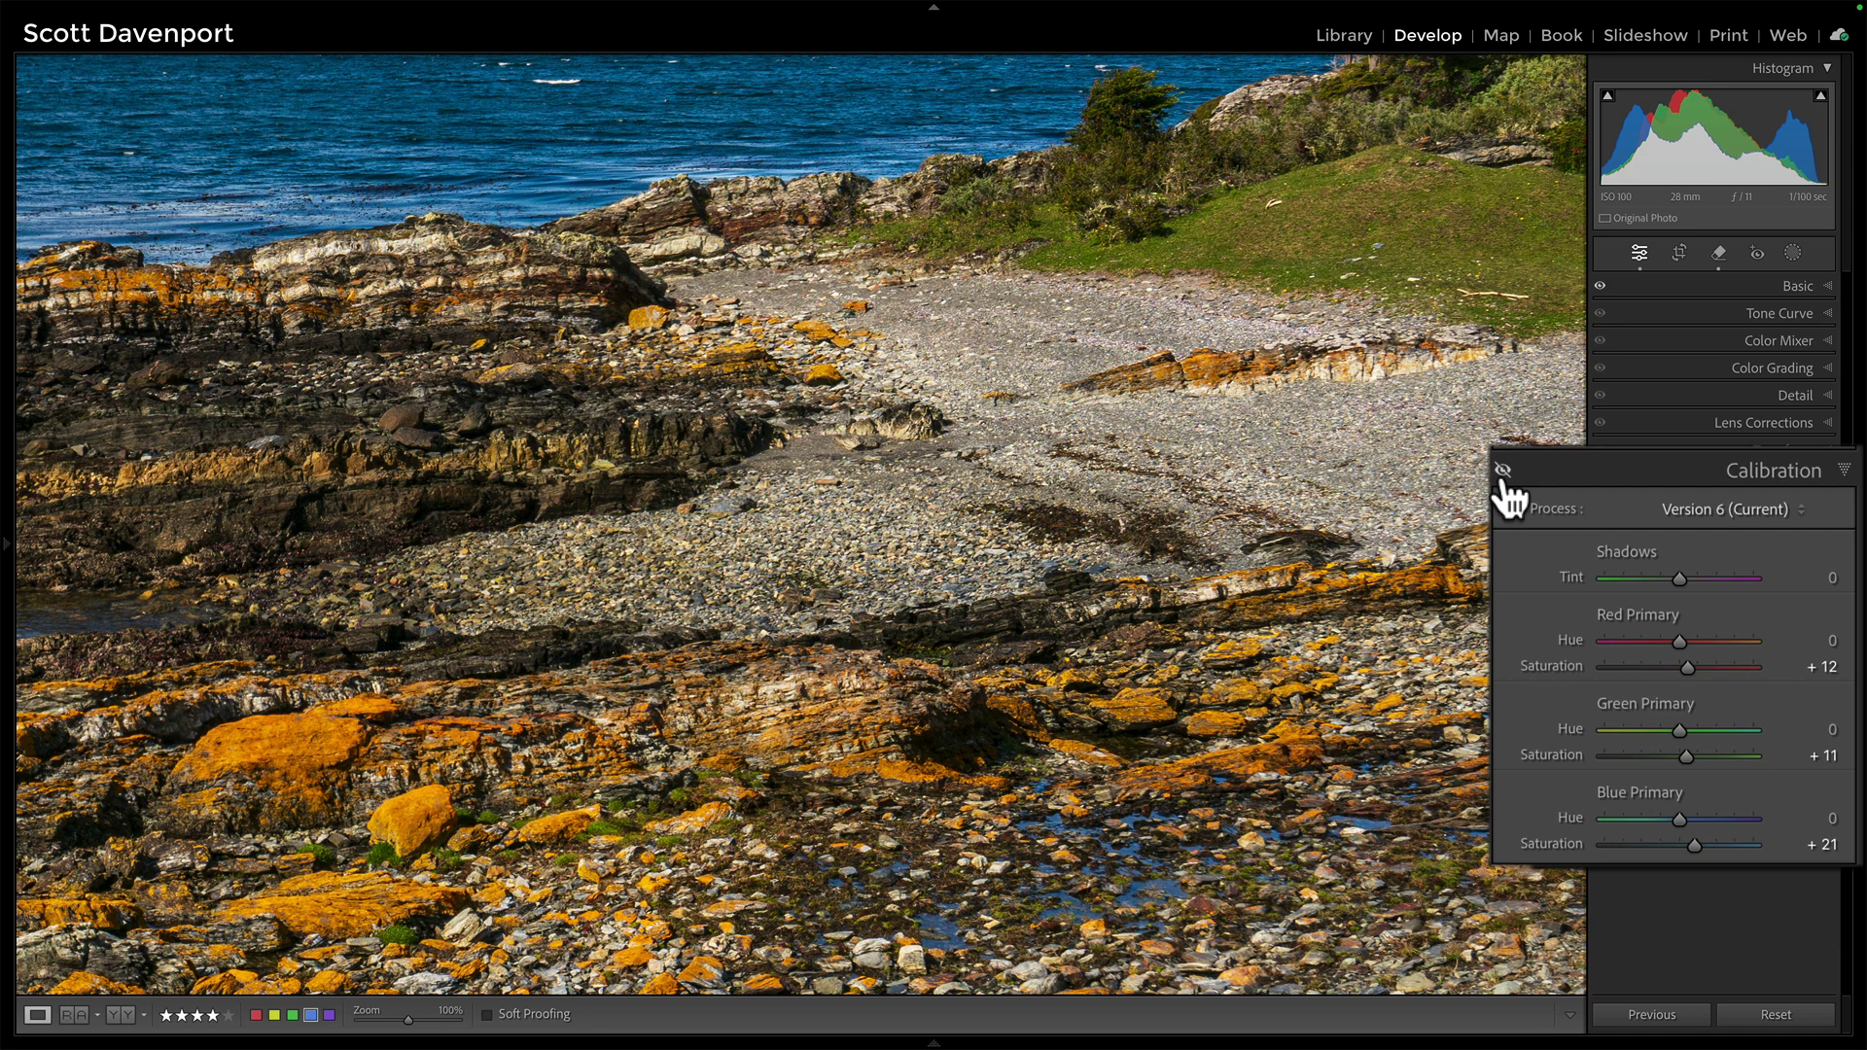
{"action": "left_click", "coordinate": [1503, 473]}
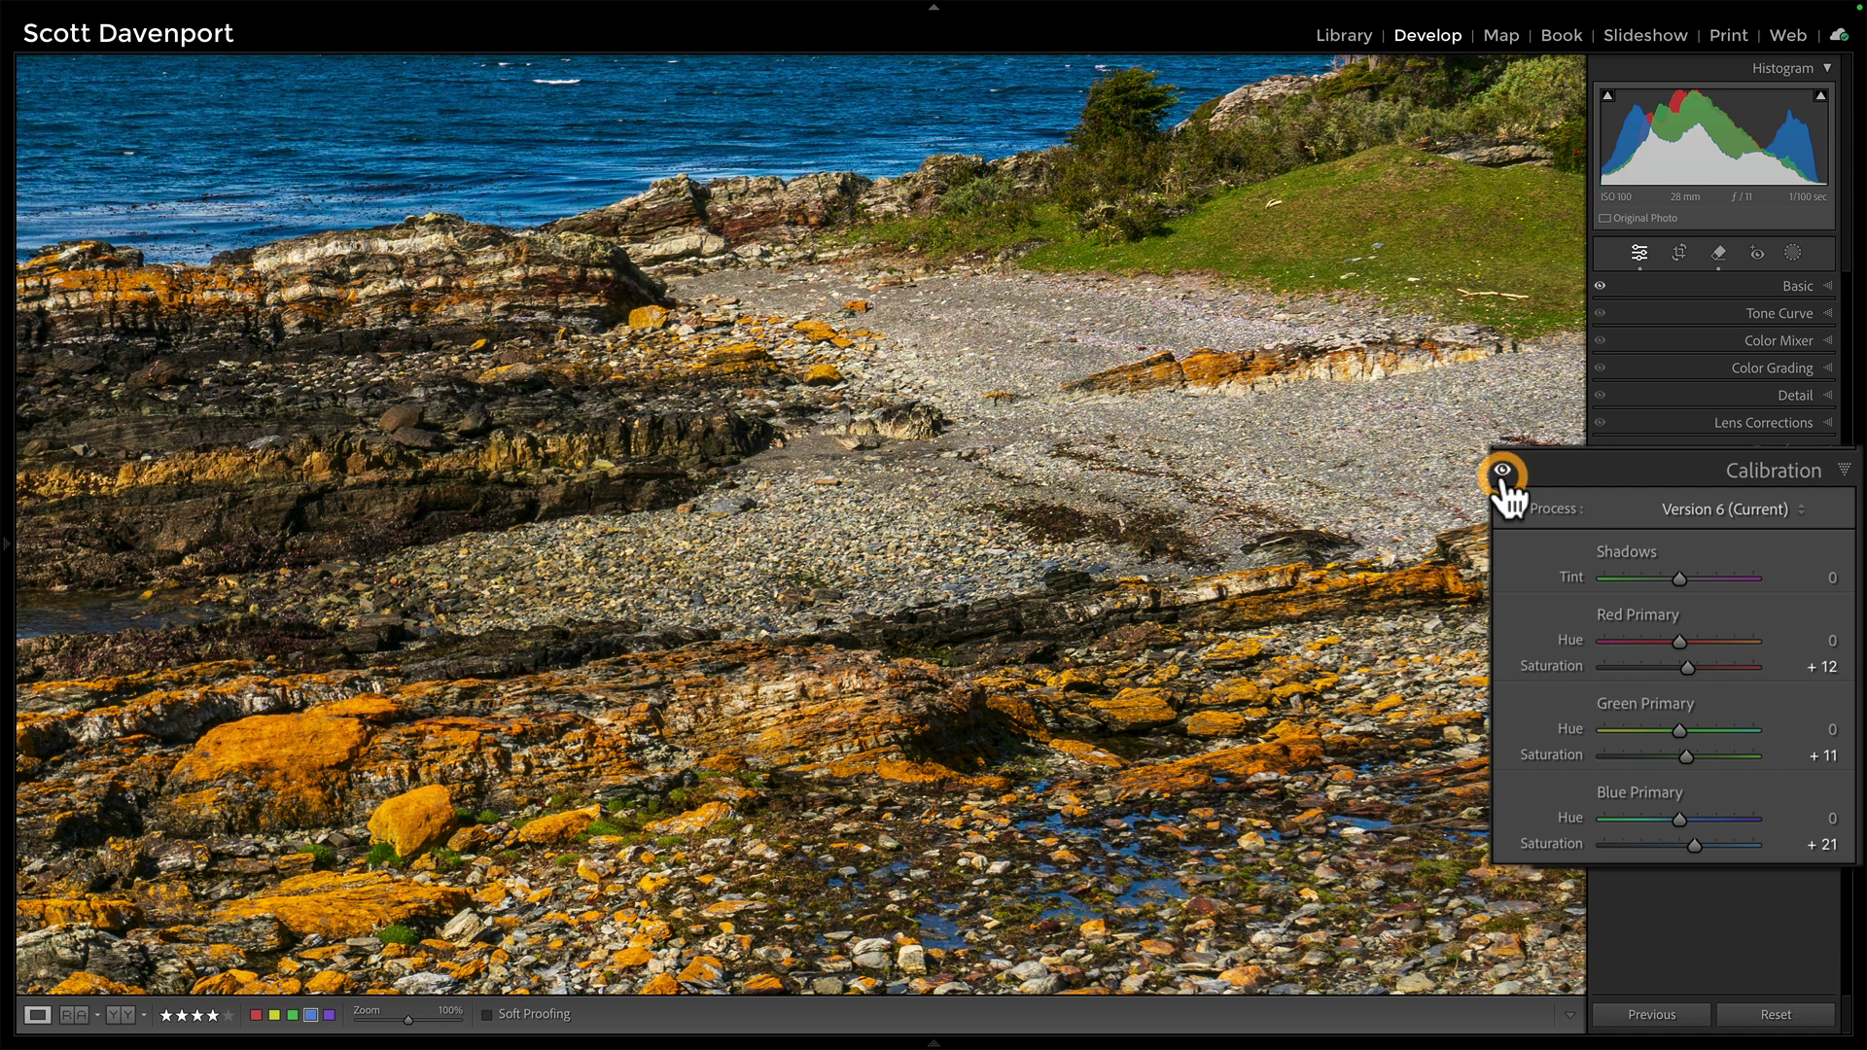
{"action": "left_click", "coordinate": [1188, 480]}
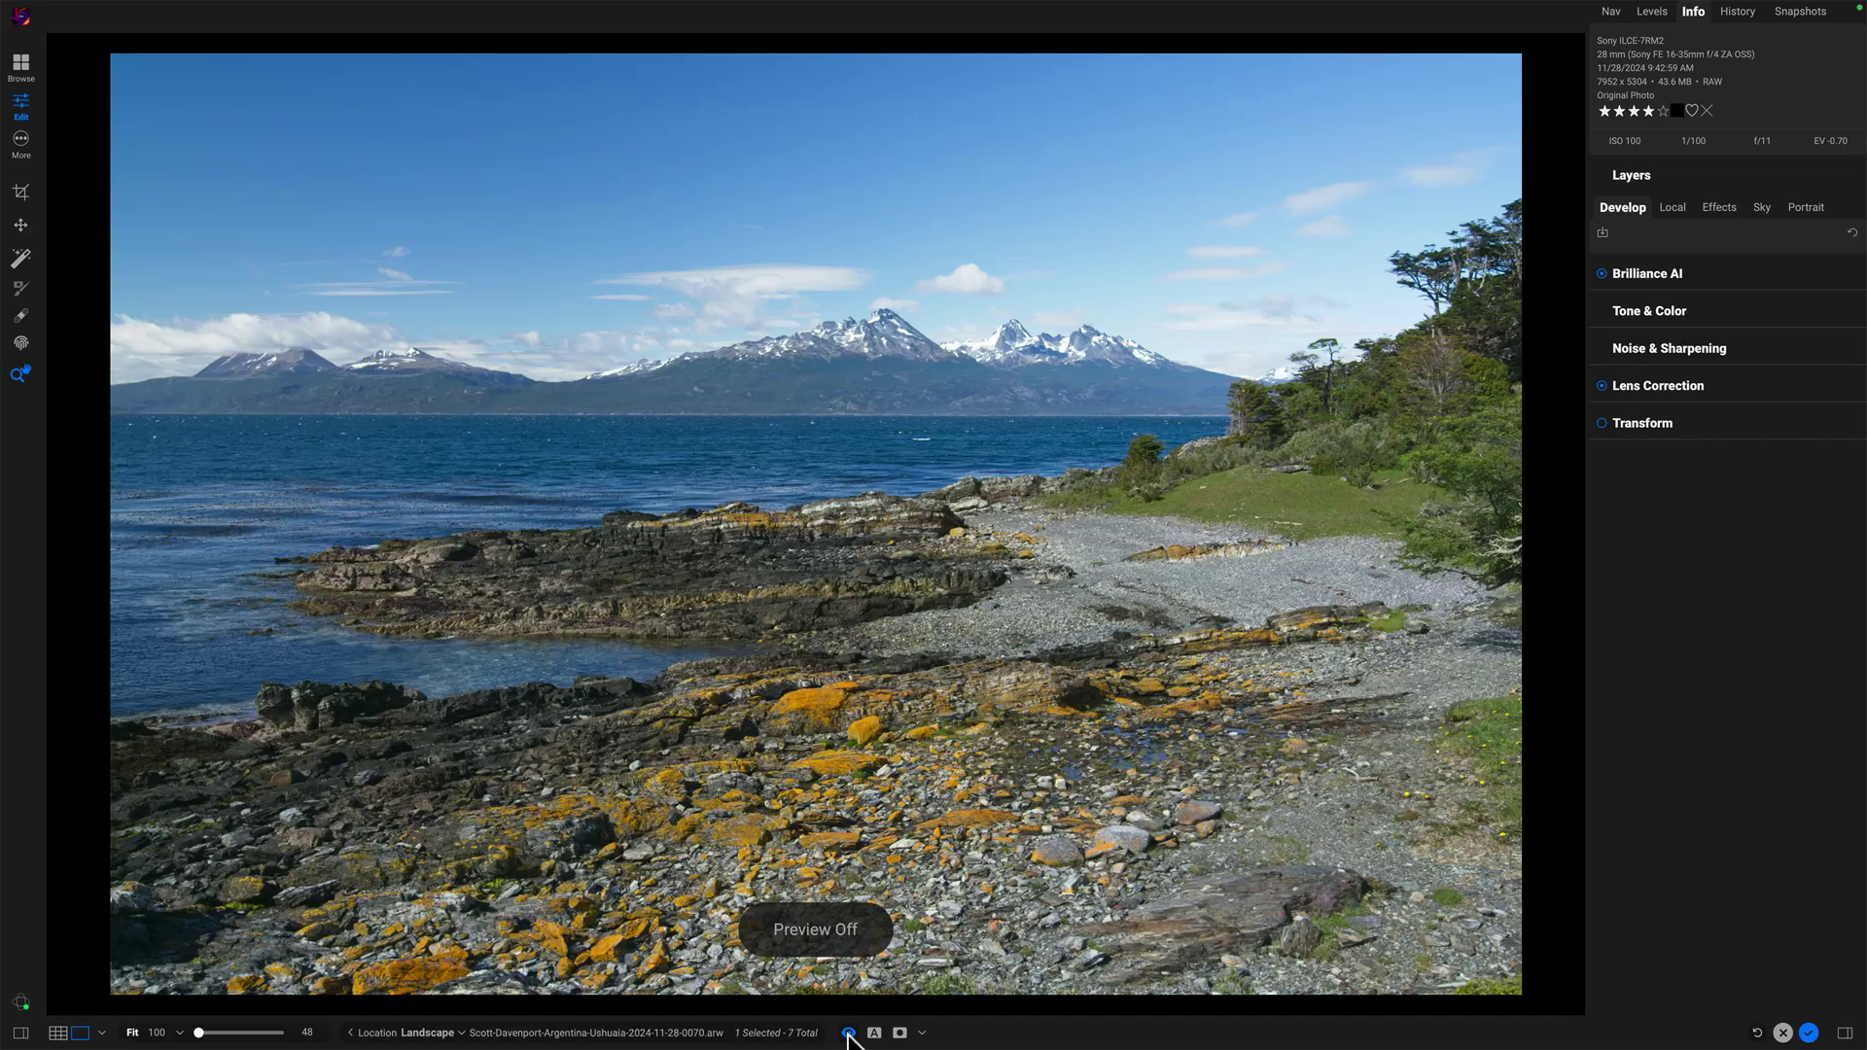
Step: Turn on the edit preview for the coastline photo and show the layer's effects options
{"action": "left_click", "coordinate": [847, 1035]}
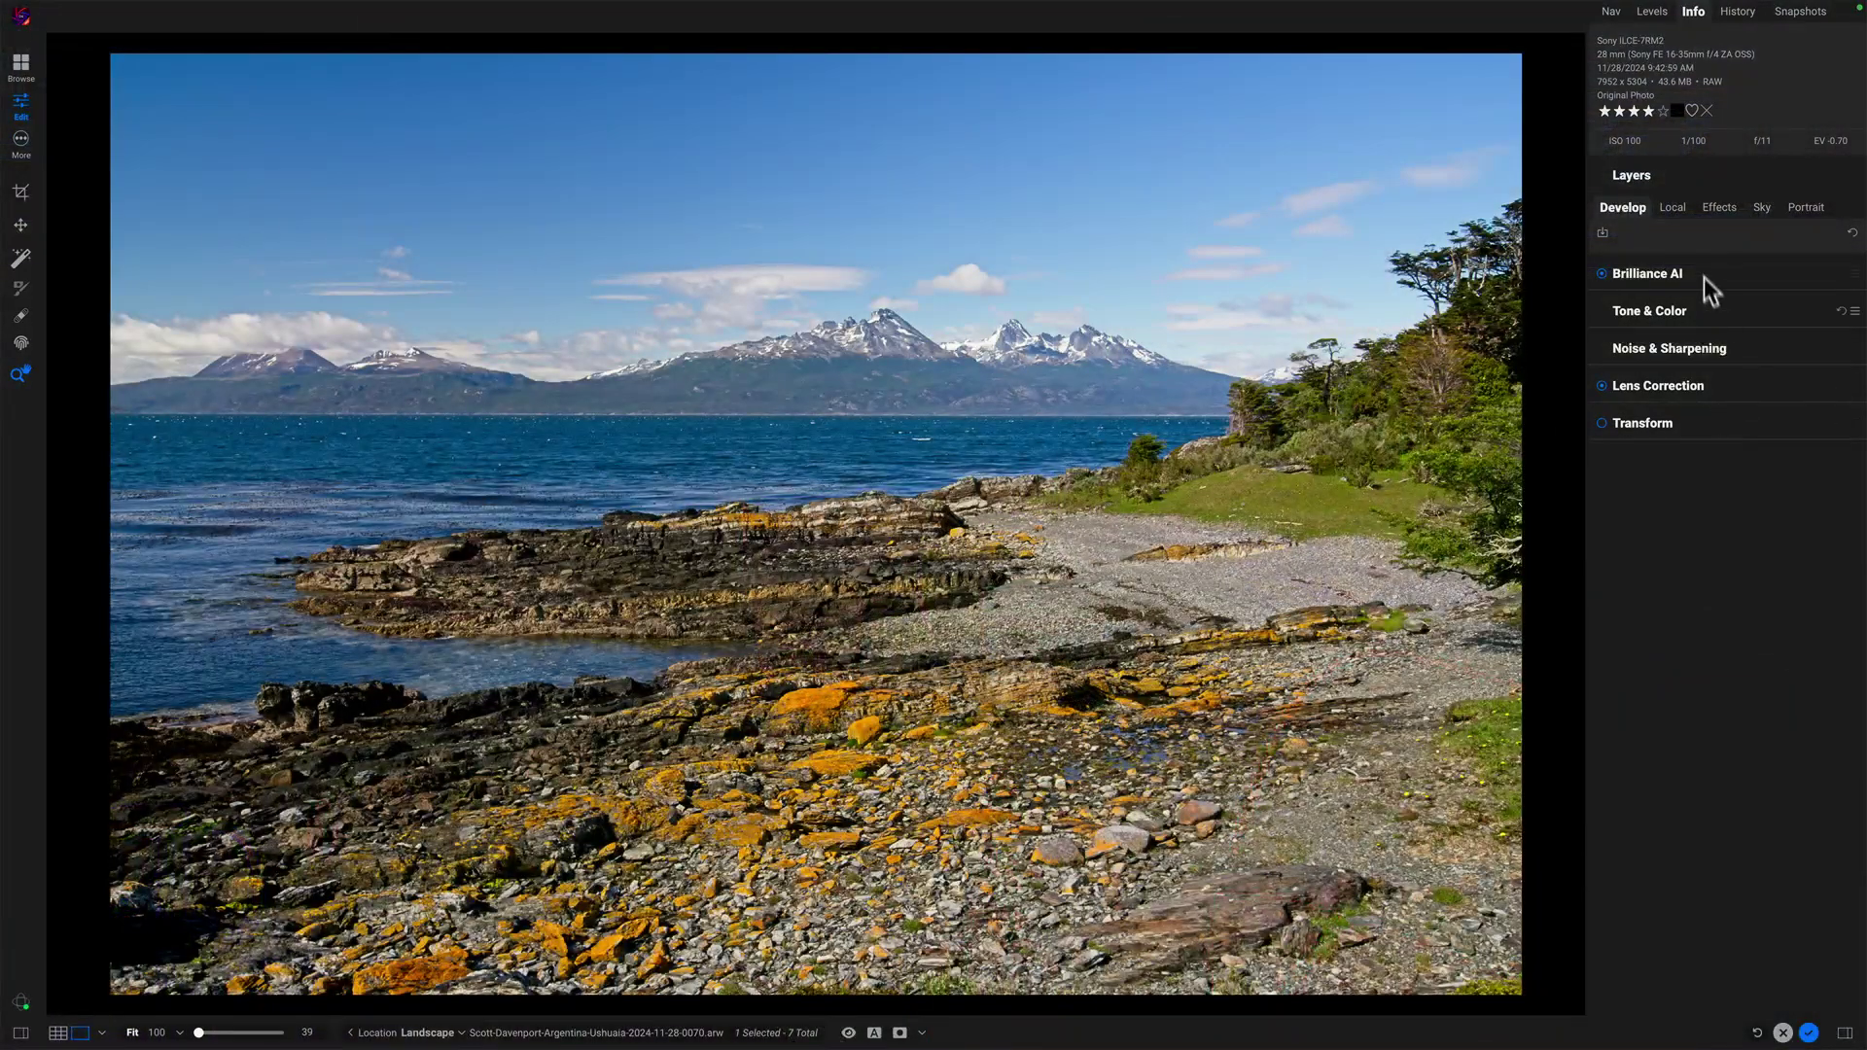
{"action": "left_click", "coordinate": [1717, 211]}
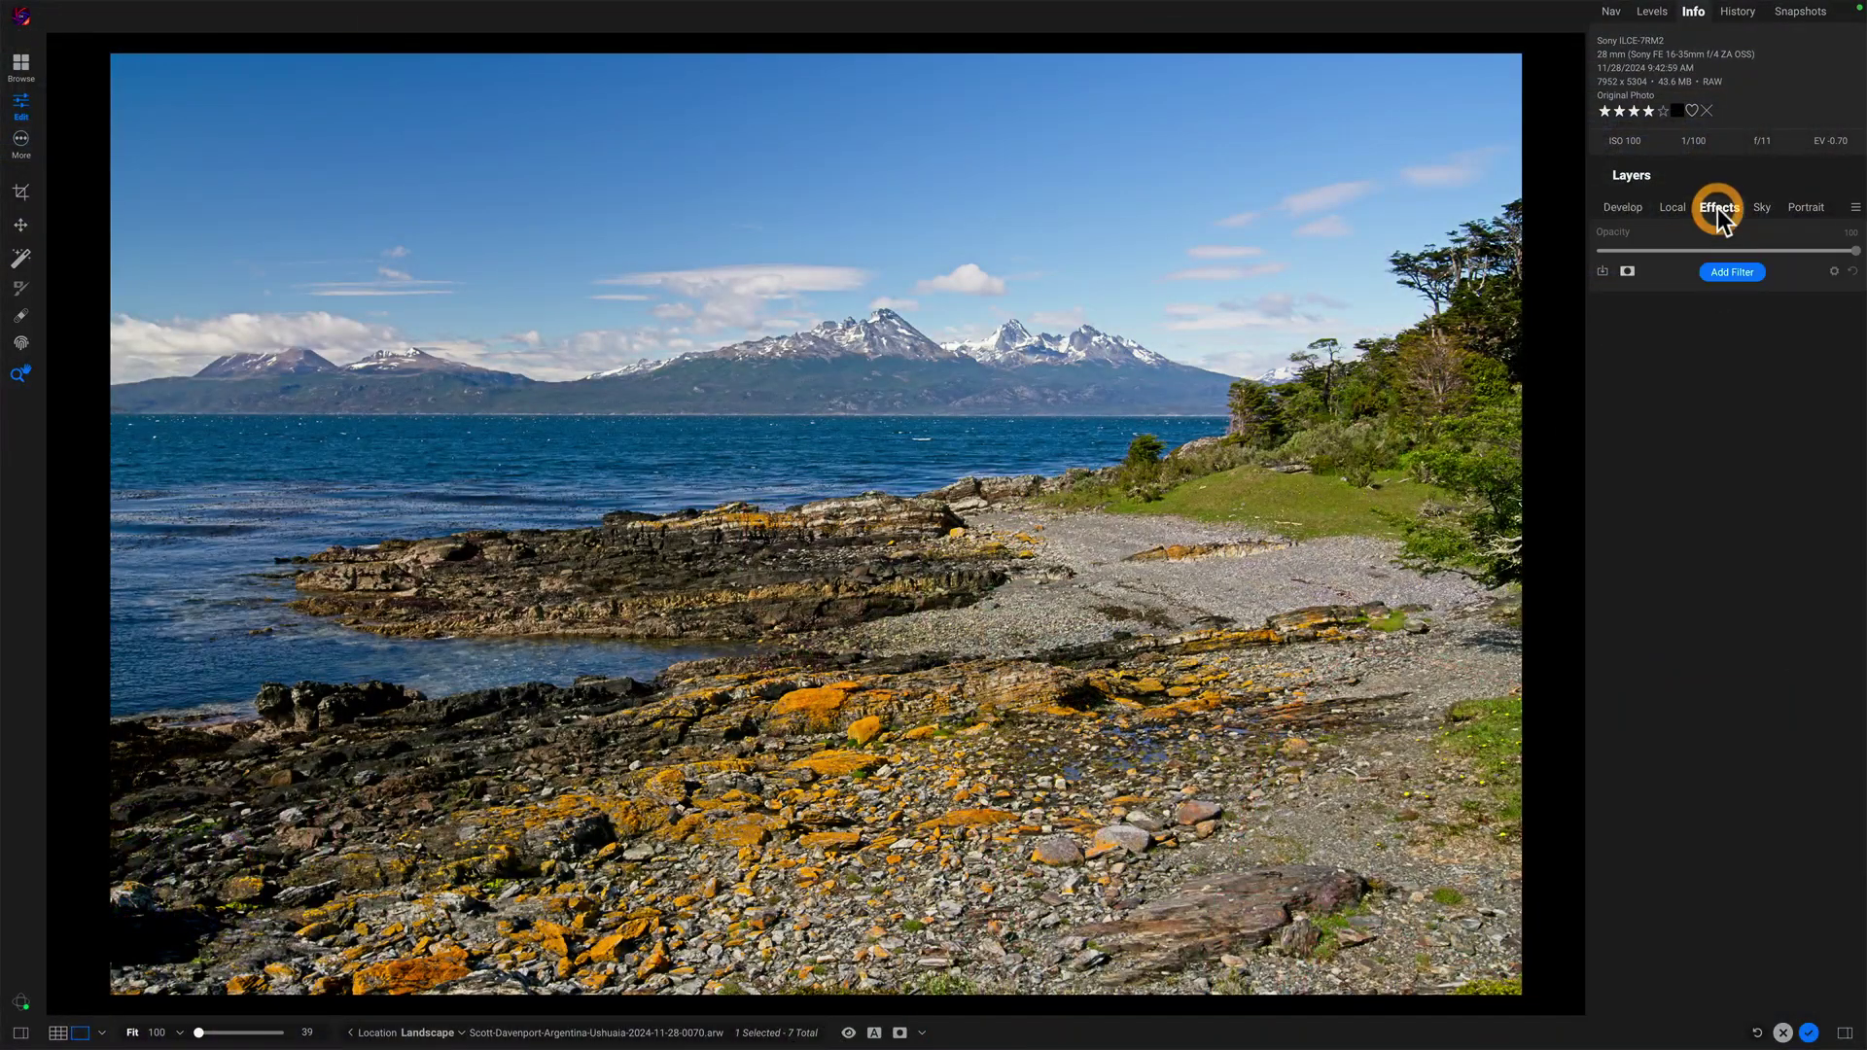
Step: Add a Channel Mixer filter to the photo from the Filters browser
{"action": "left_click", "coordinate": [1711, 274]}
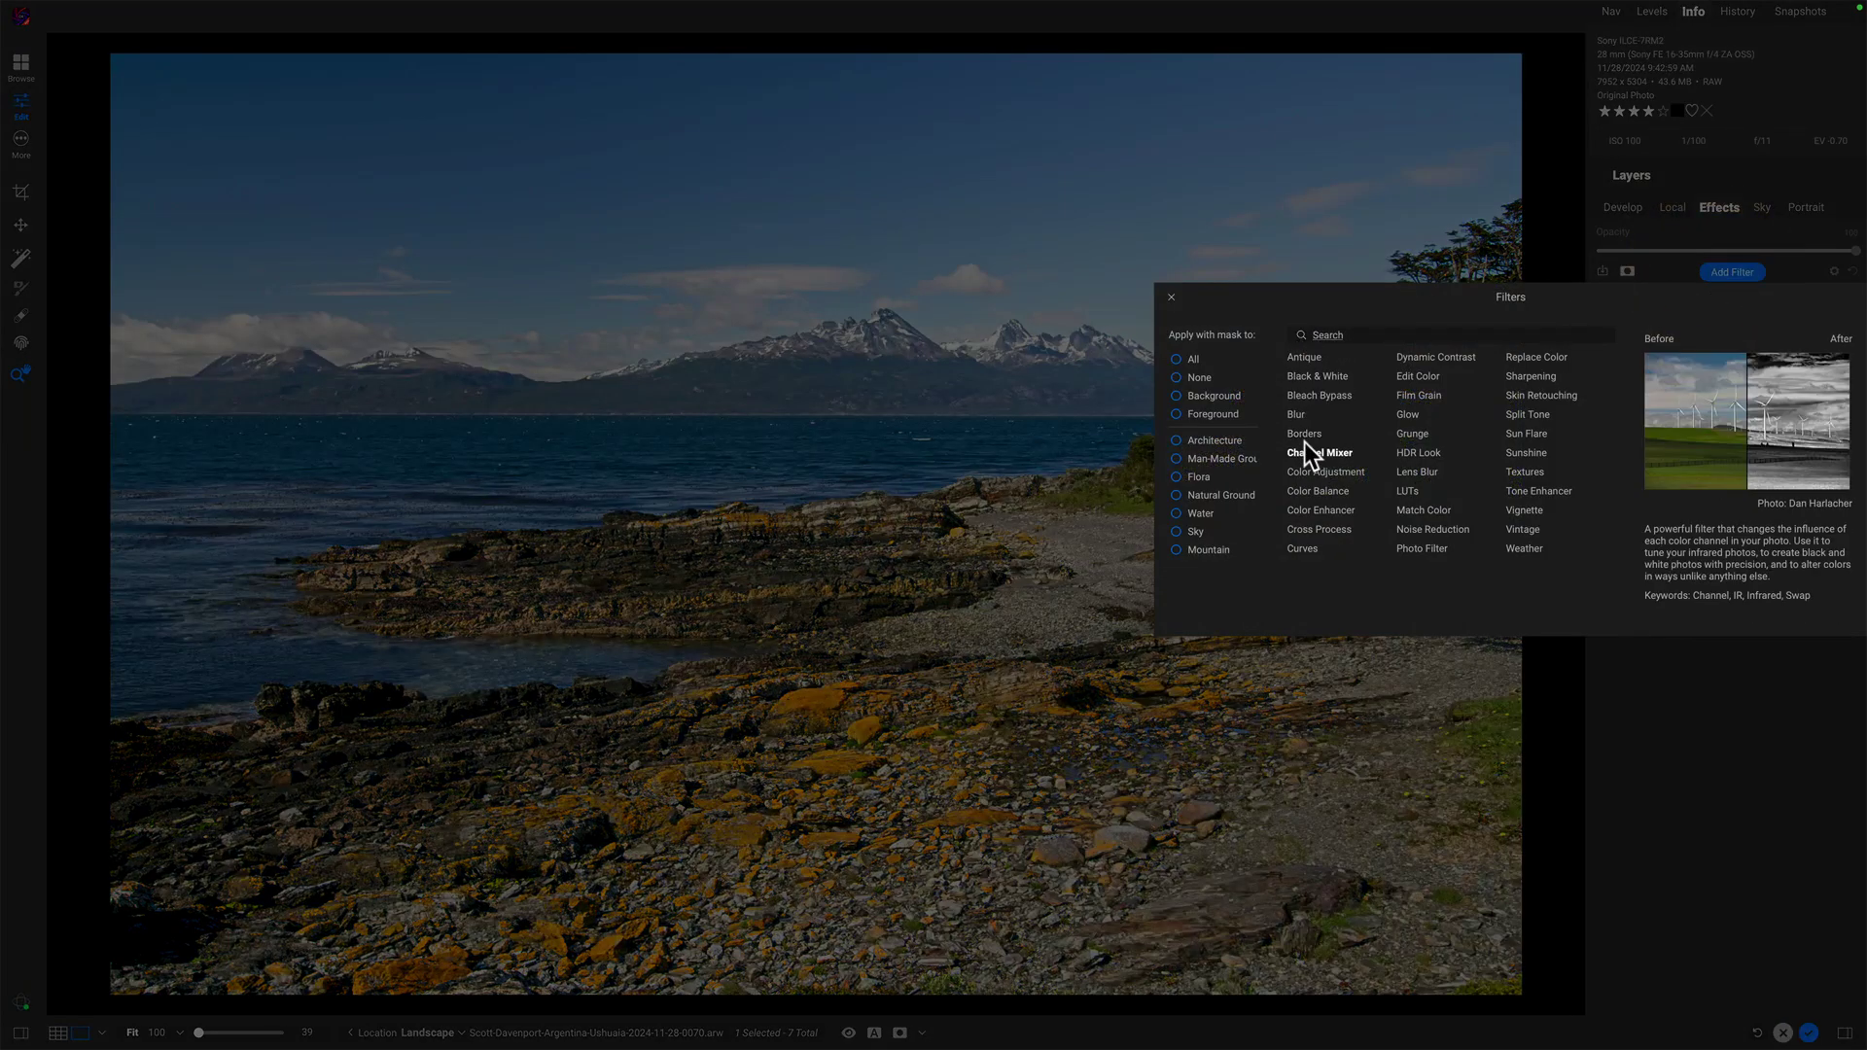
{"action": "left_click", "coordinate": [1305, 450]}
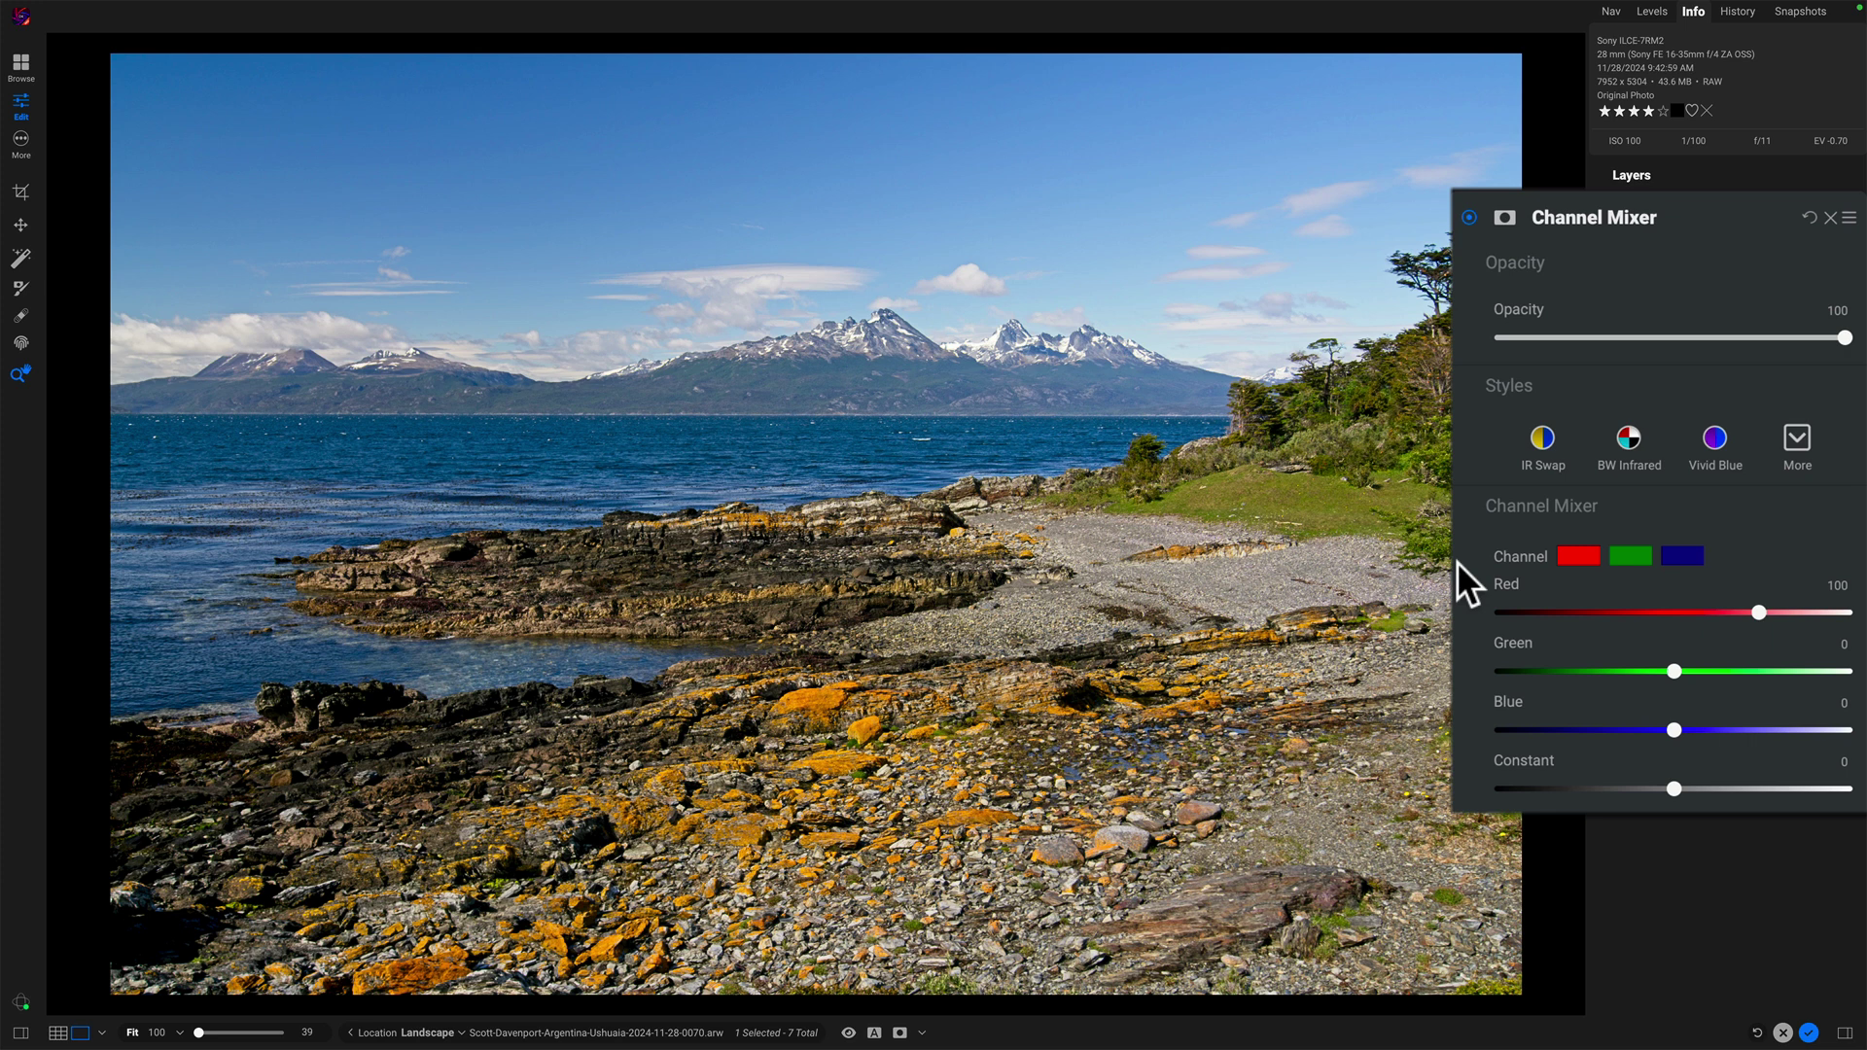
Step: Collapse the Styles section and inspect the red, green and blue channel mixes, ending on blue
{"action": "left_click", "coordinate": [1502, 387]}
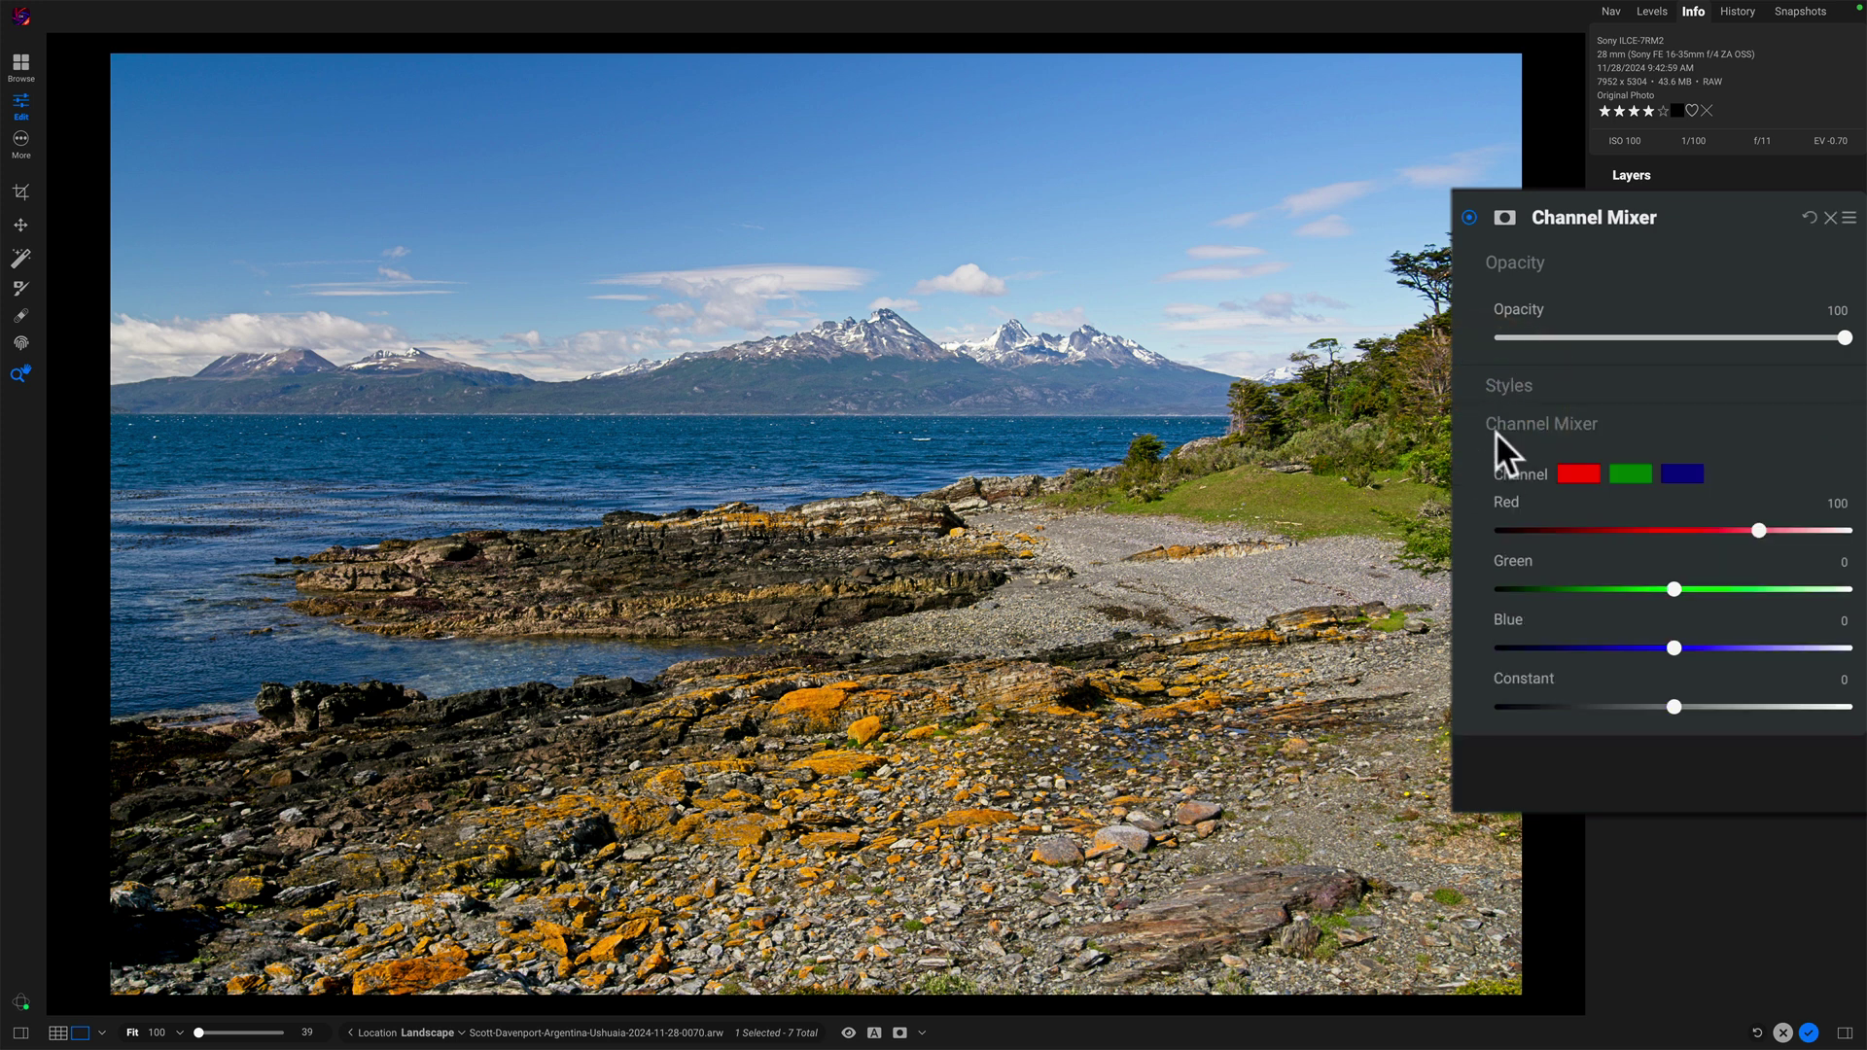
{"action": "left_click", "coordinate": [1631, 471]}
{"action": "left_click", "coordinate": [1680, 471]}
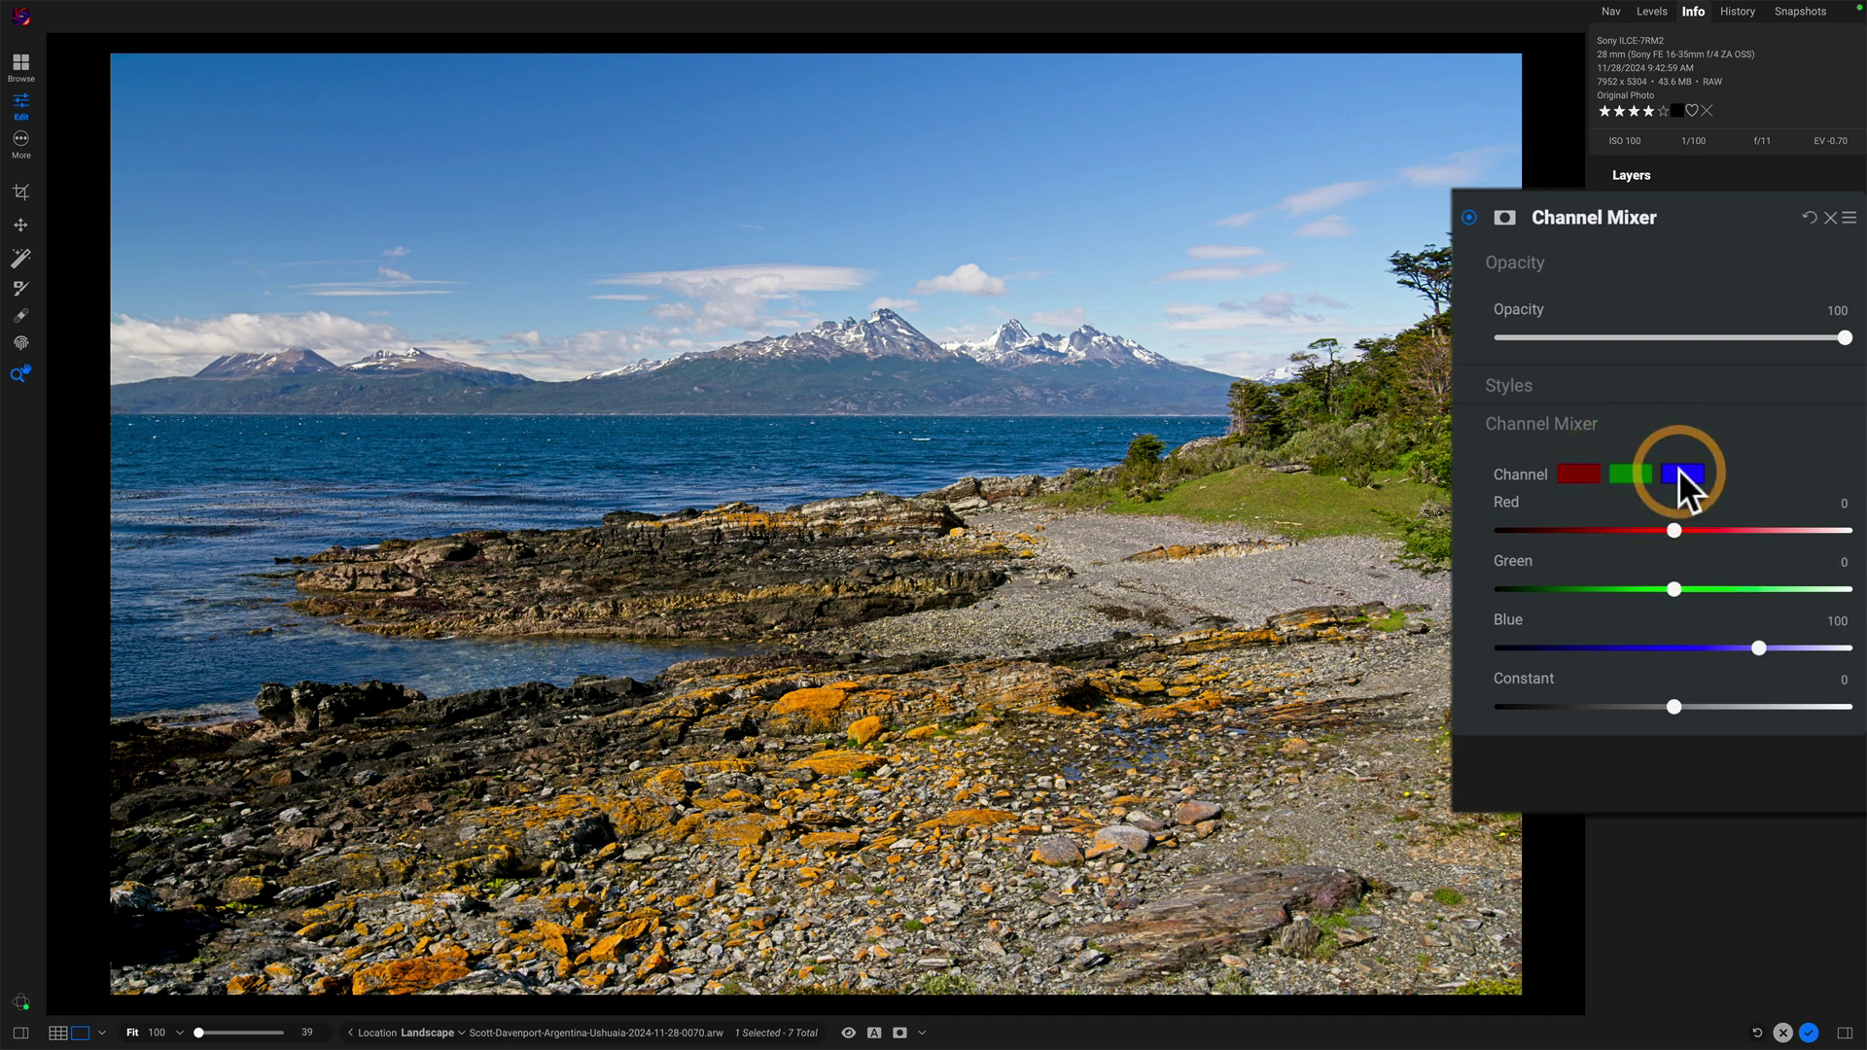
{"action": "left_click", "coordinate": [1565, 475]}
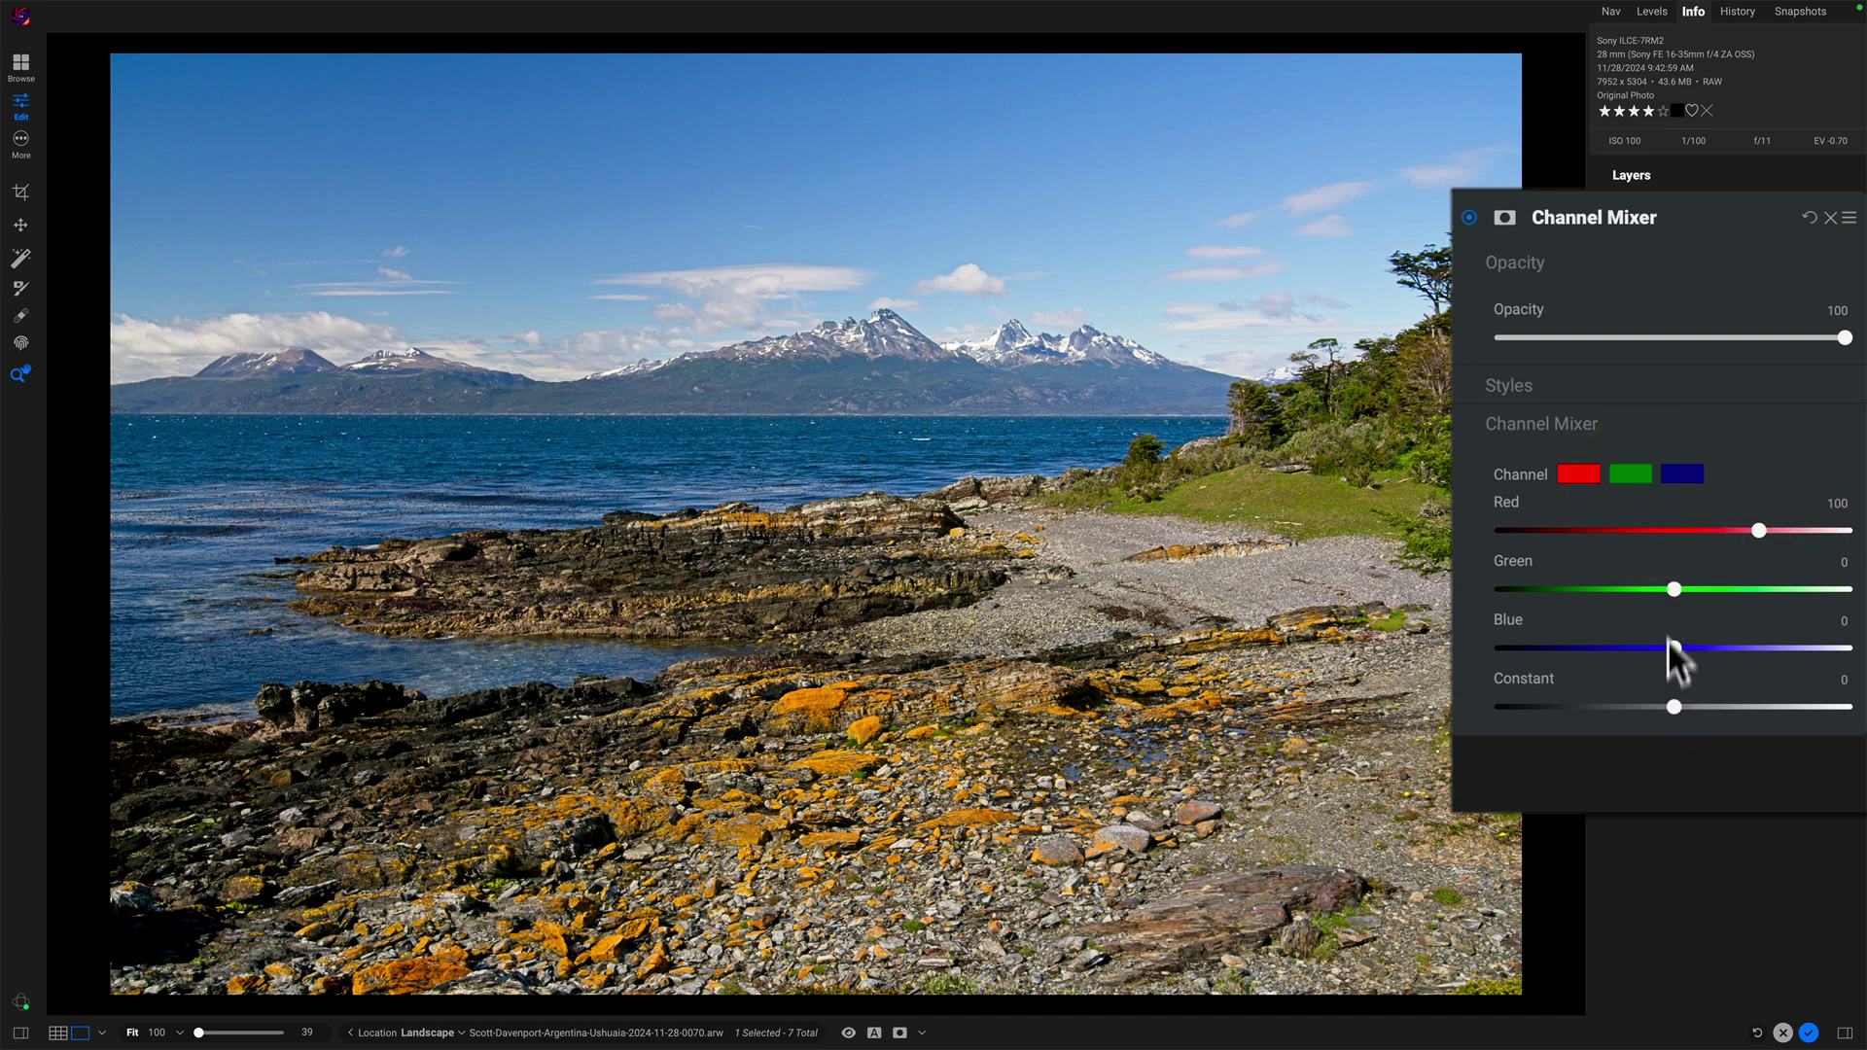
{"action": "left_click", "coordinate": [1626, 476]}
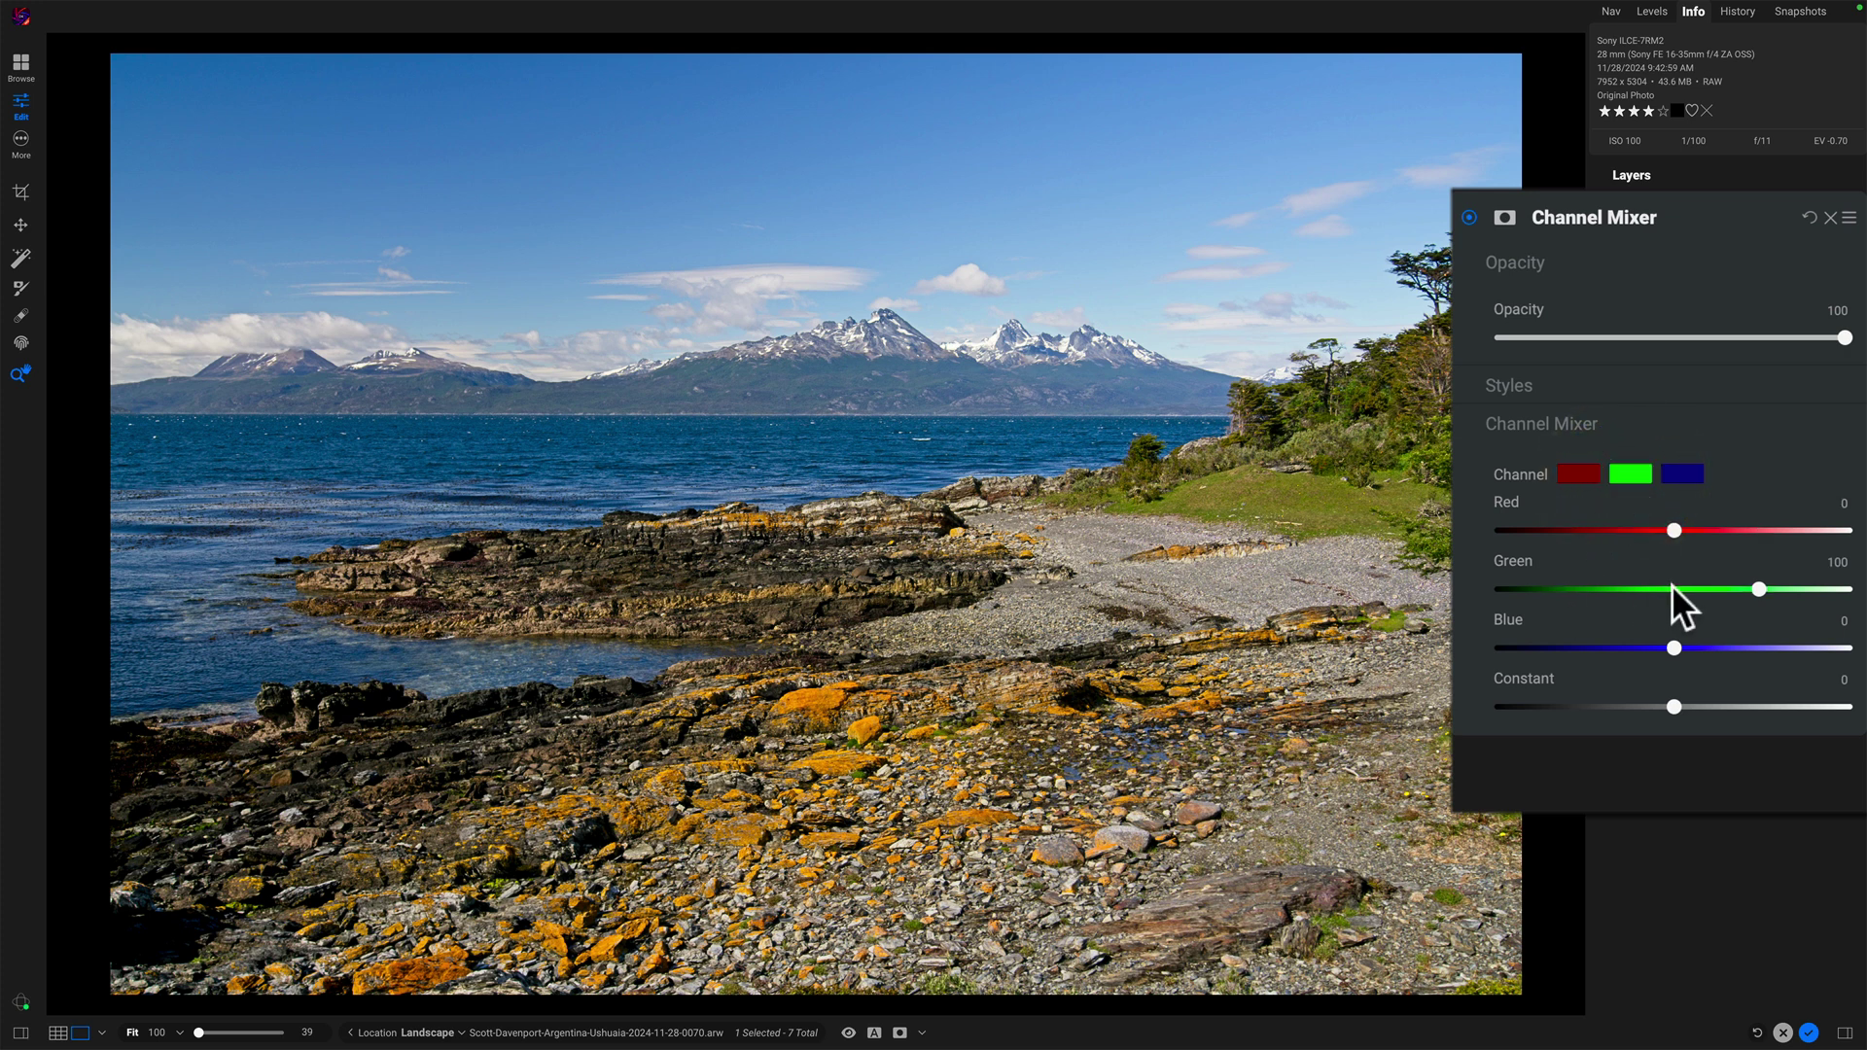
{"action": "left_click", "coordinate": [1669, 474]}
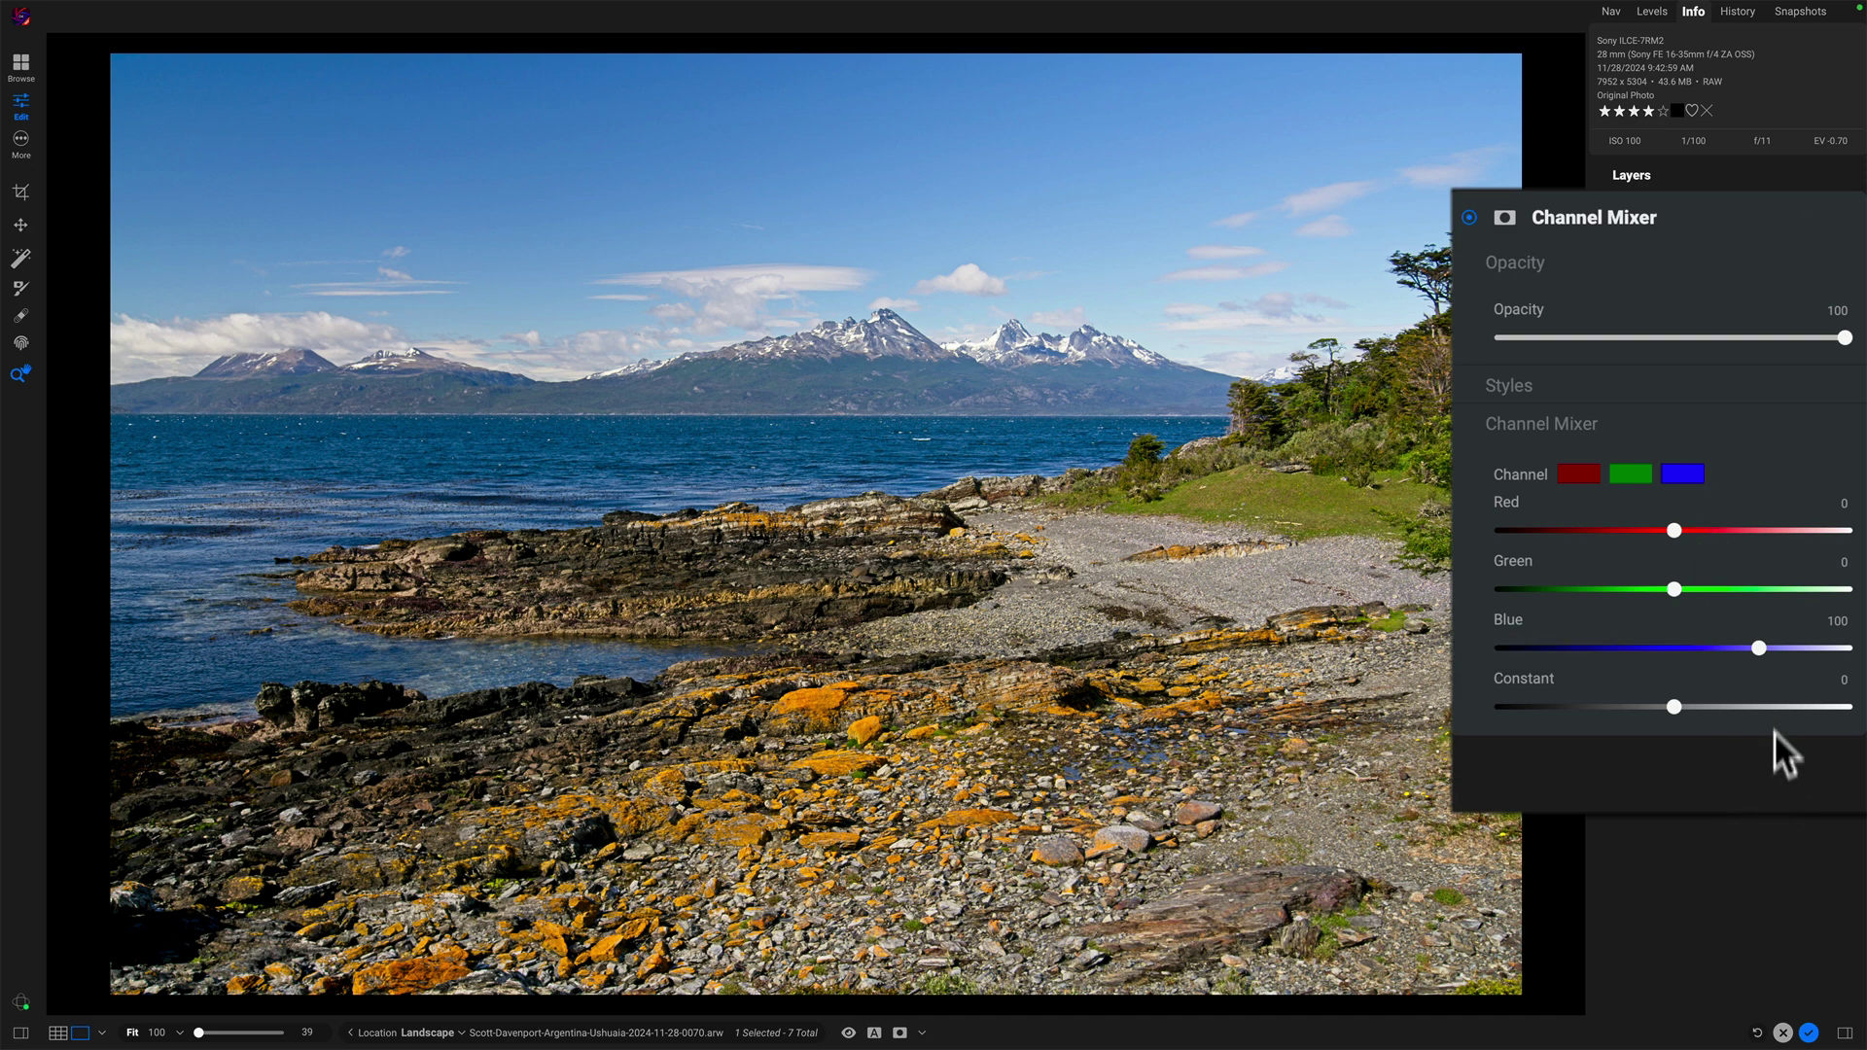
Step: Mix the blue channel at Blue 120, Red -11 and Green -11
{"action": "left_click", "coordinate": [1770, 644]}
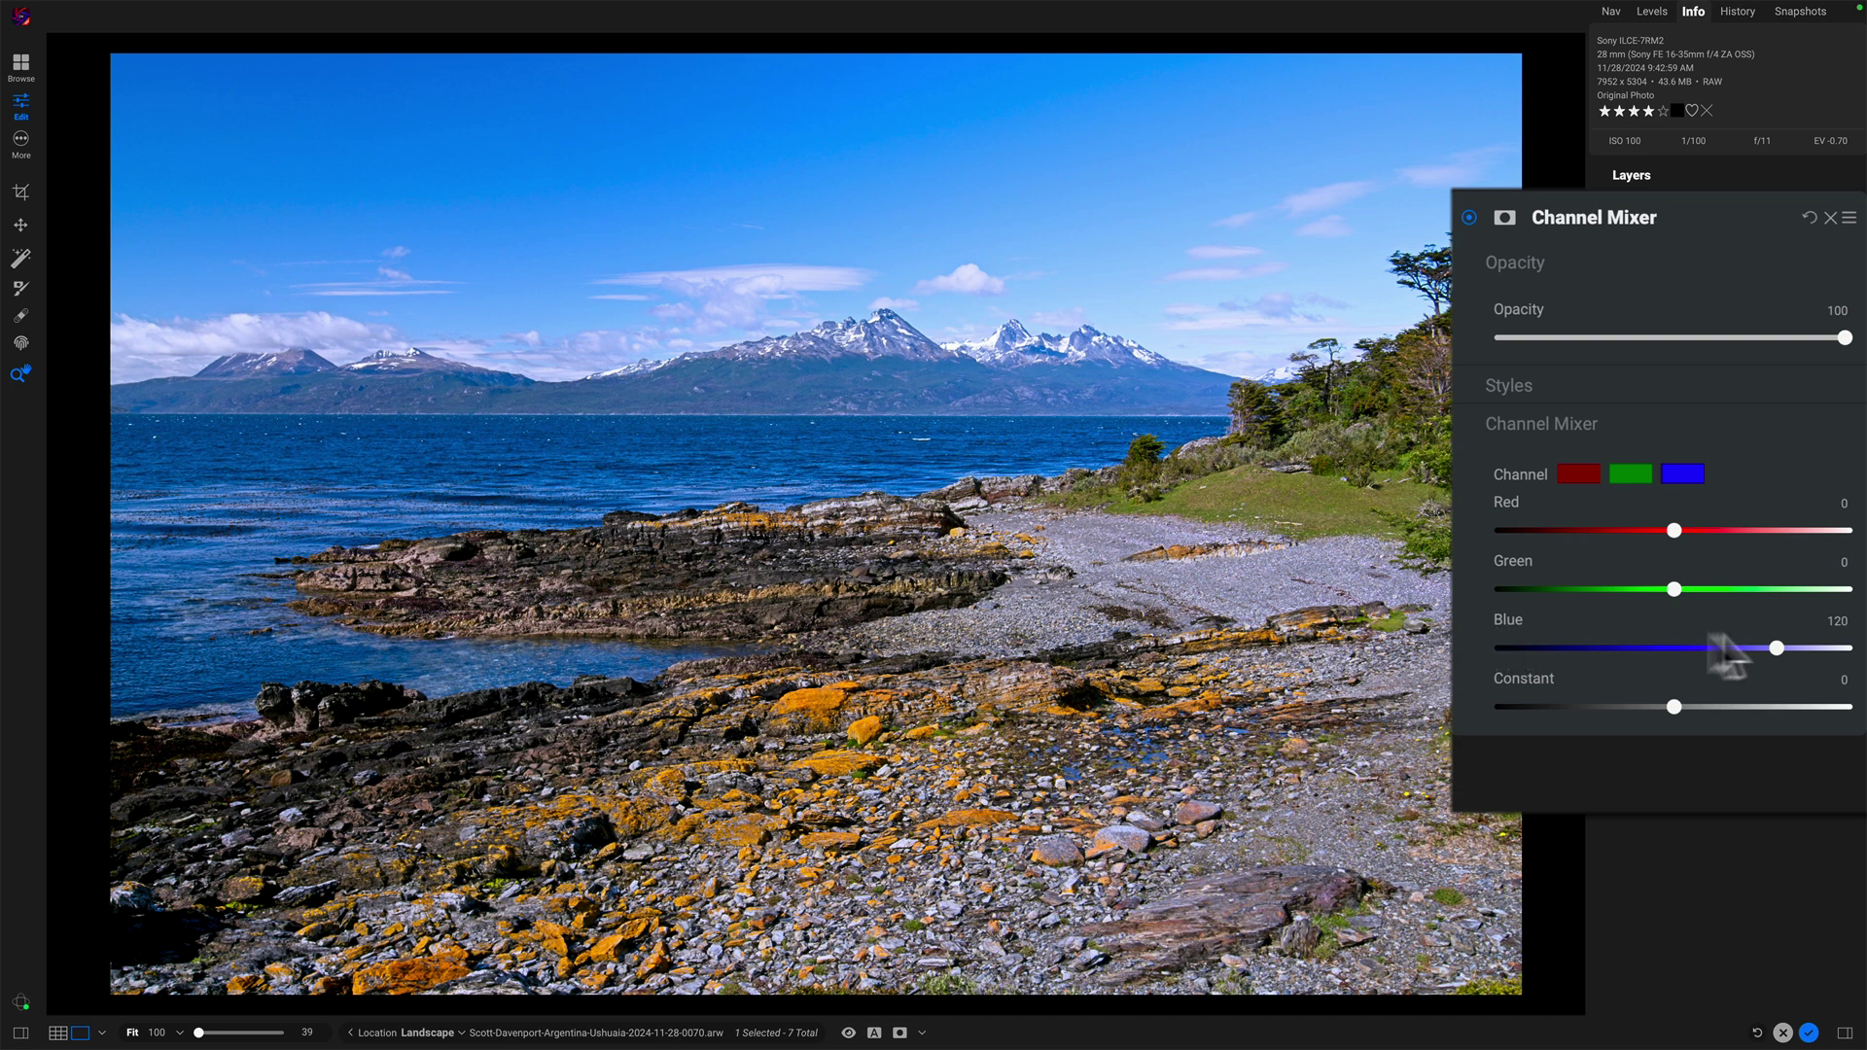
{"action": "left_click", "coordinate": [1663, 530]}
{"action": "left_click", "coordinate": [1669, 583]}
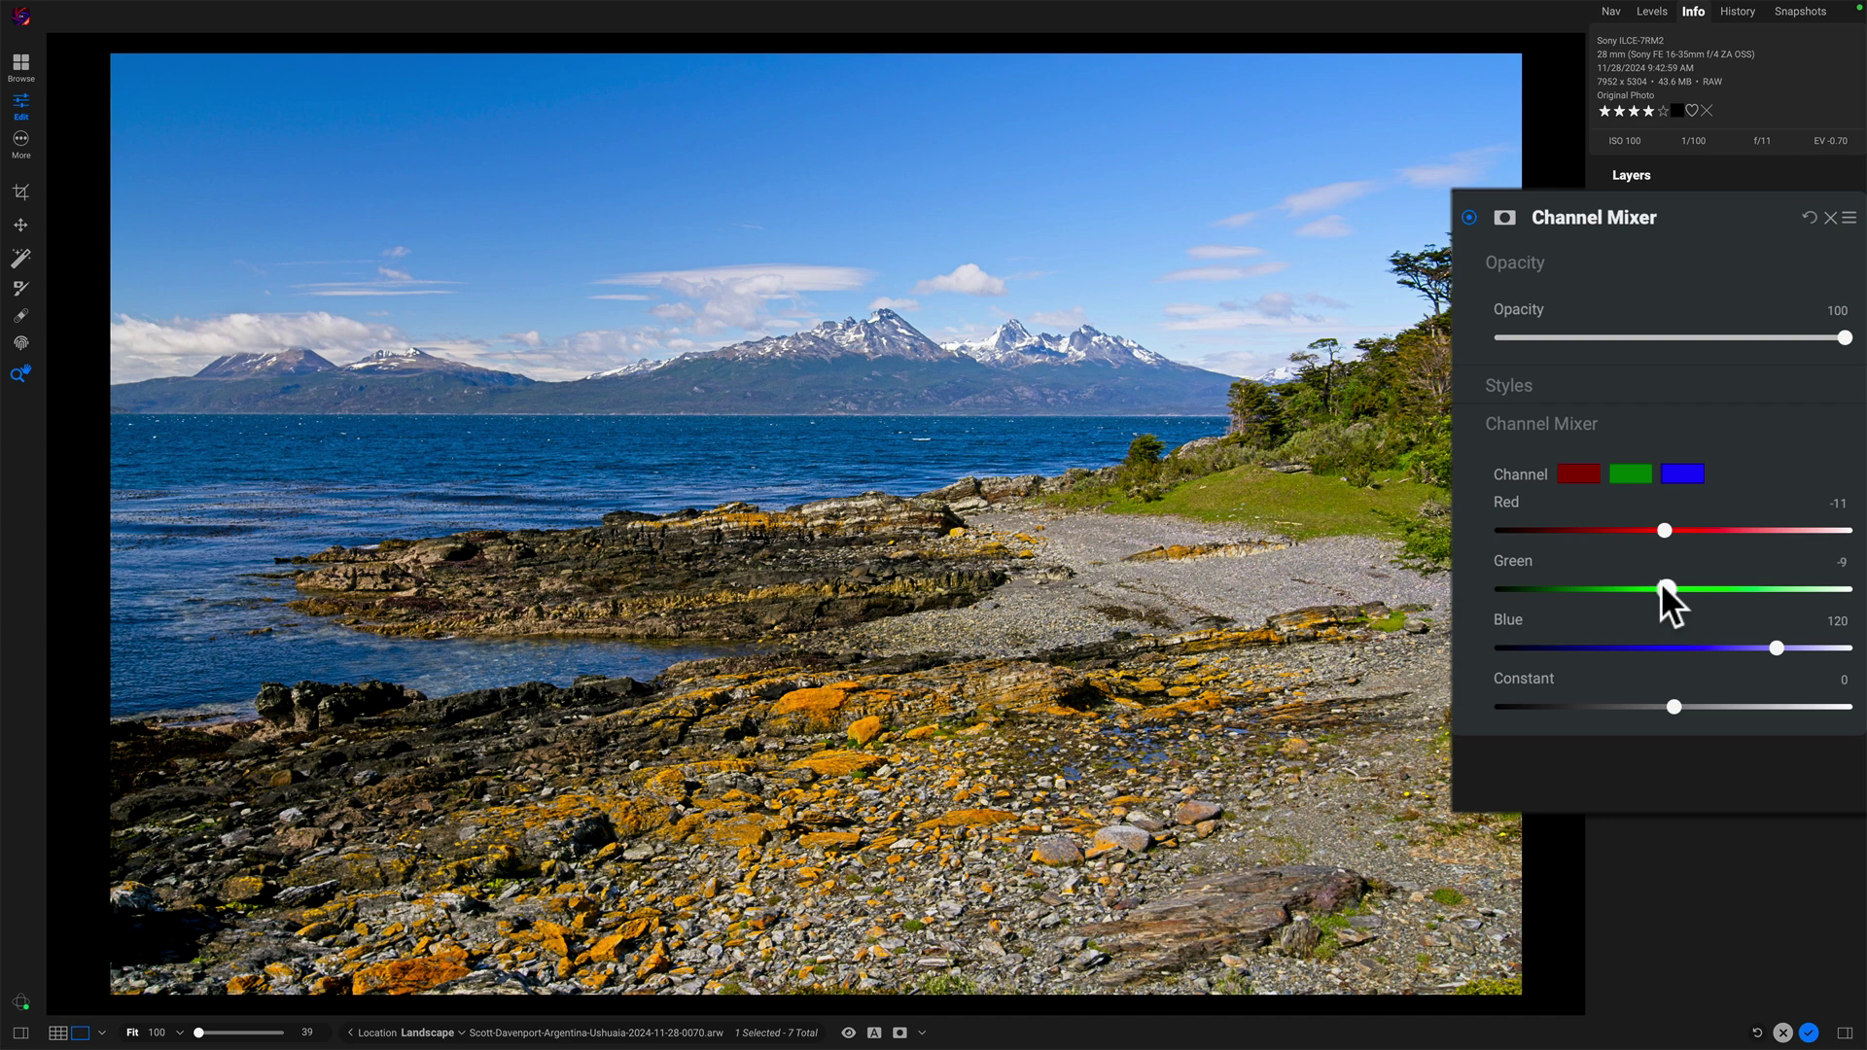
{"action": "key", "text": "Left"}
{"action": "key", "text": "Left"}
Step: Toggle the Channel Mixer off and on to compare the deeper blues
{"action": "left_click", "coordinate": [1467, 217]}
{"action": "left_click", "coordinate": [1469, 218]}
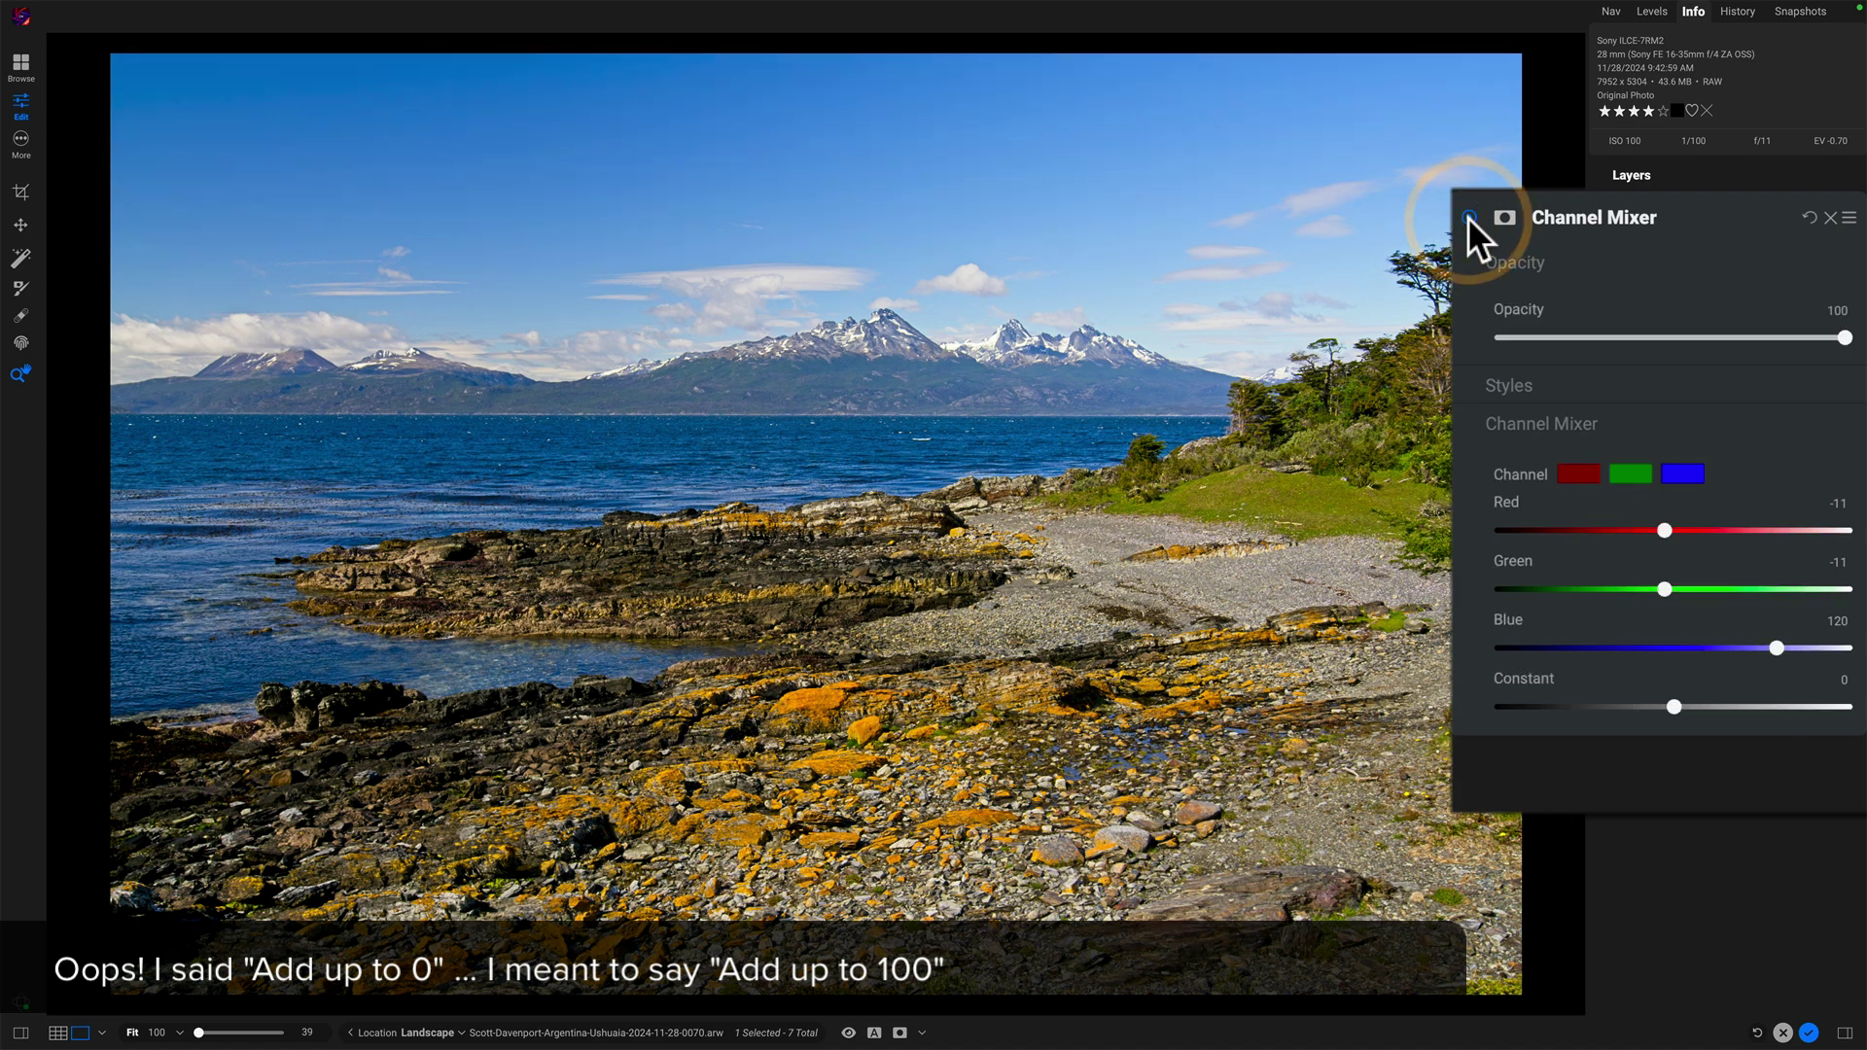
{"action": "left_click", "coordinate": [1467, 218]}
{"action": "left_click", "coordinate": [1468, 217]}
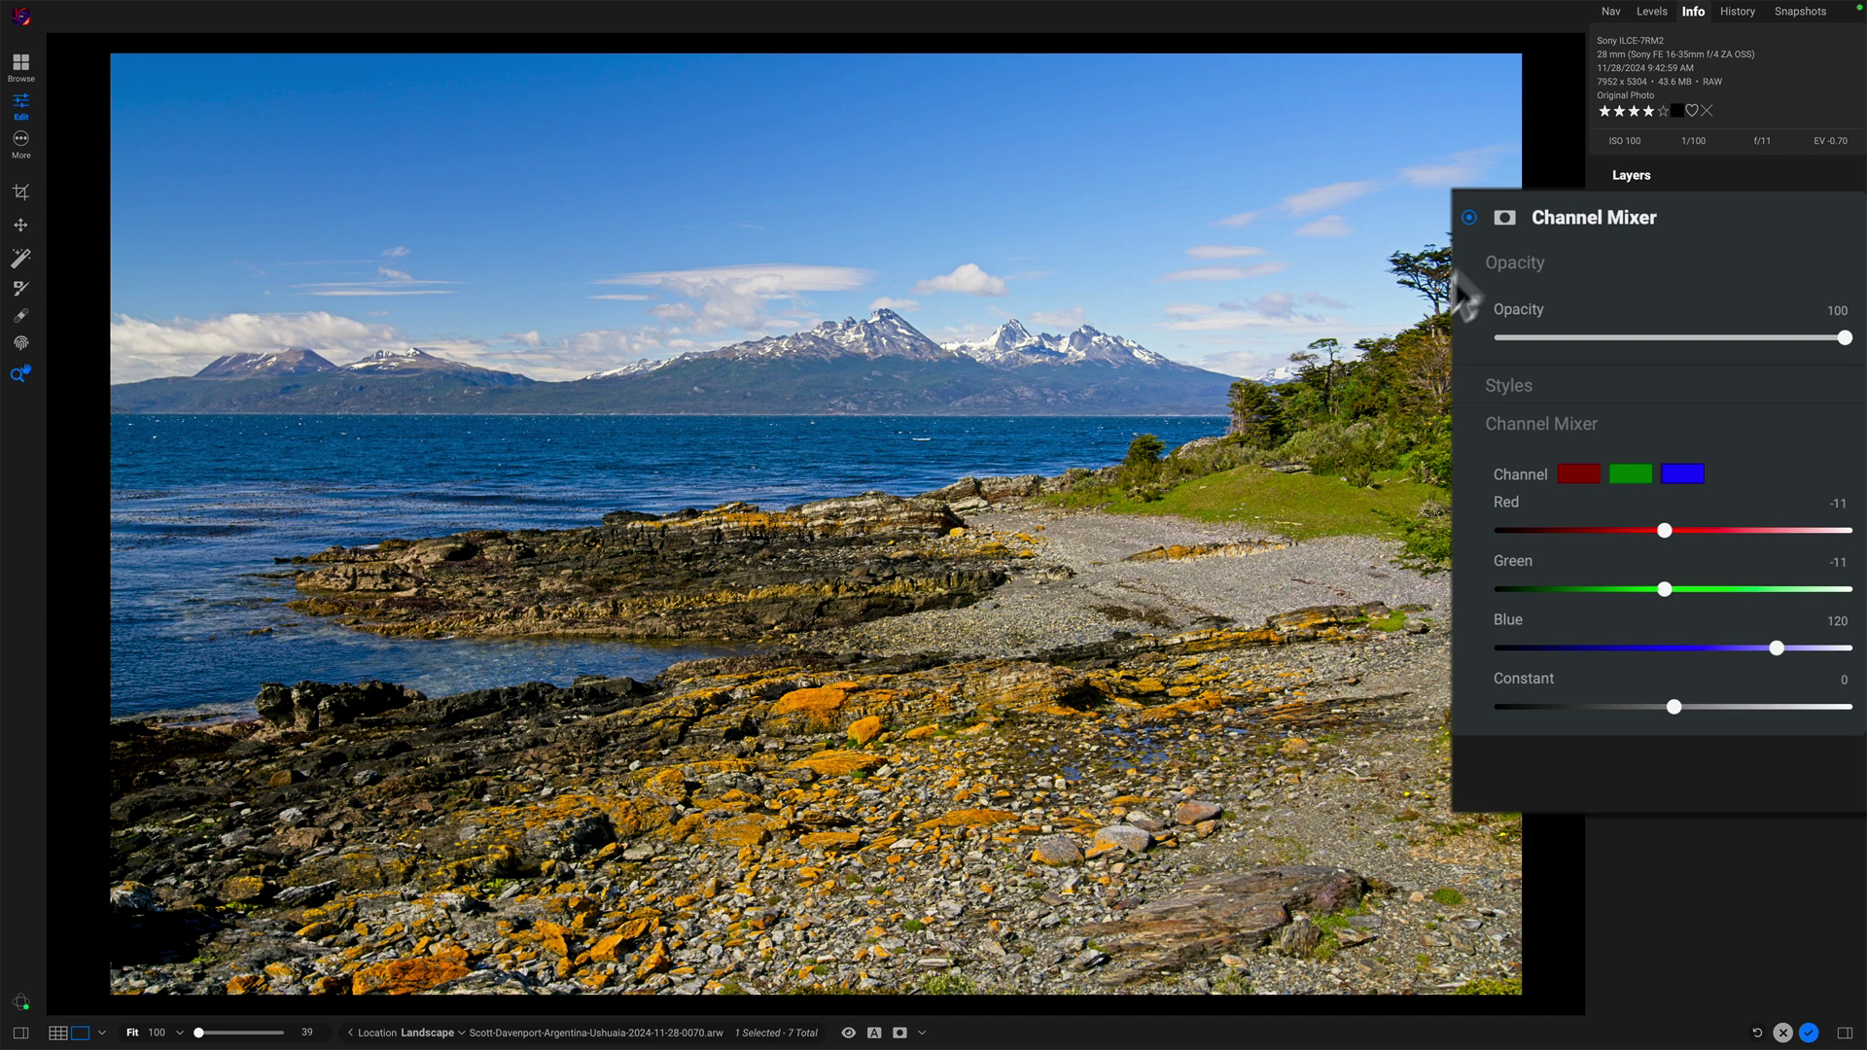
{"action": "left_click", "coordinate": [1468, 217]}
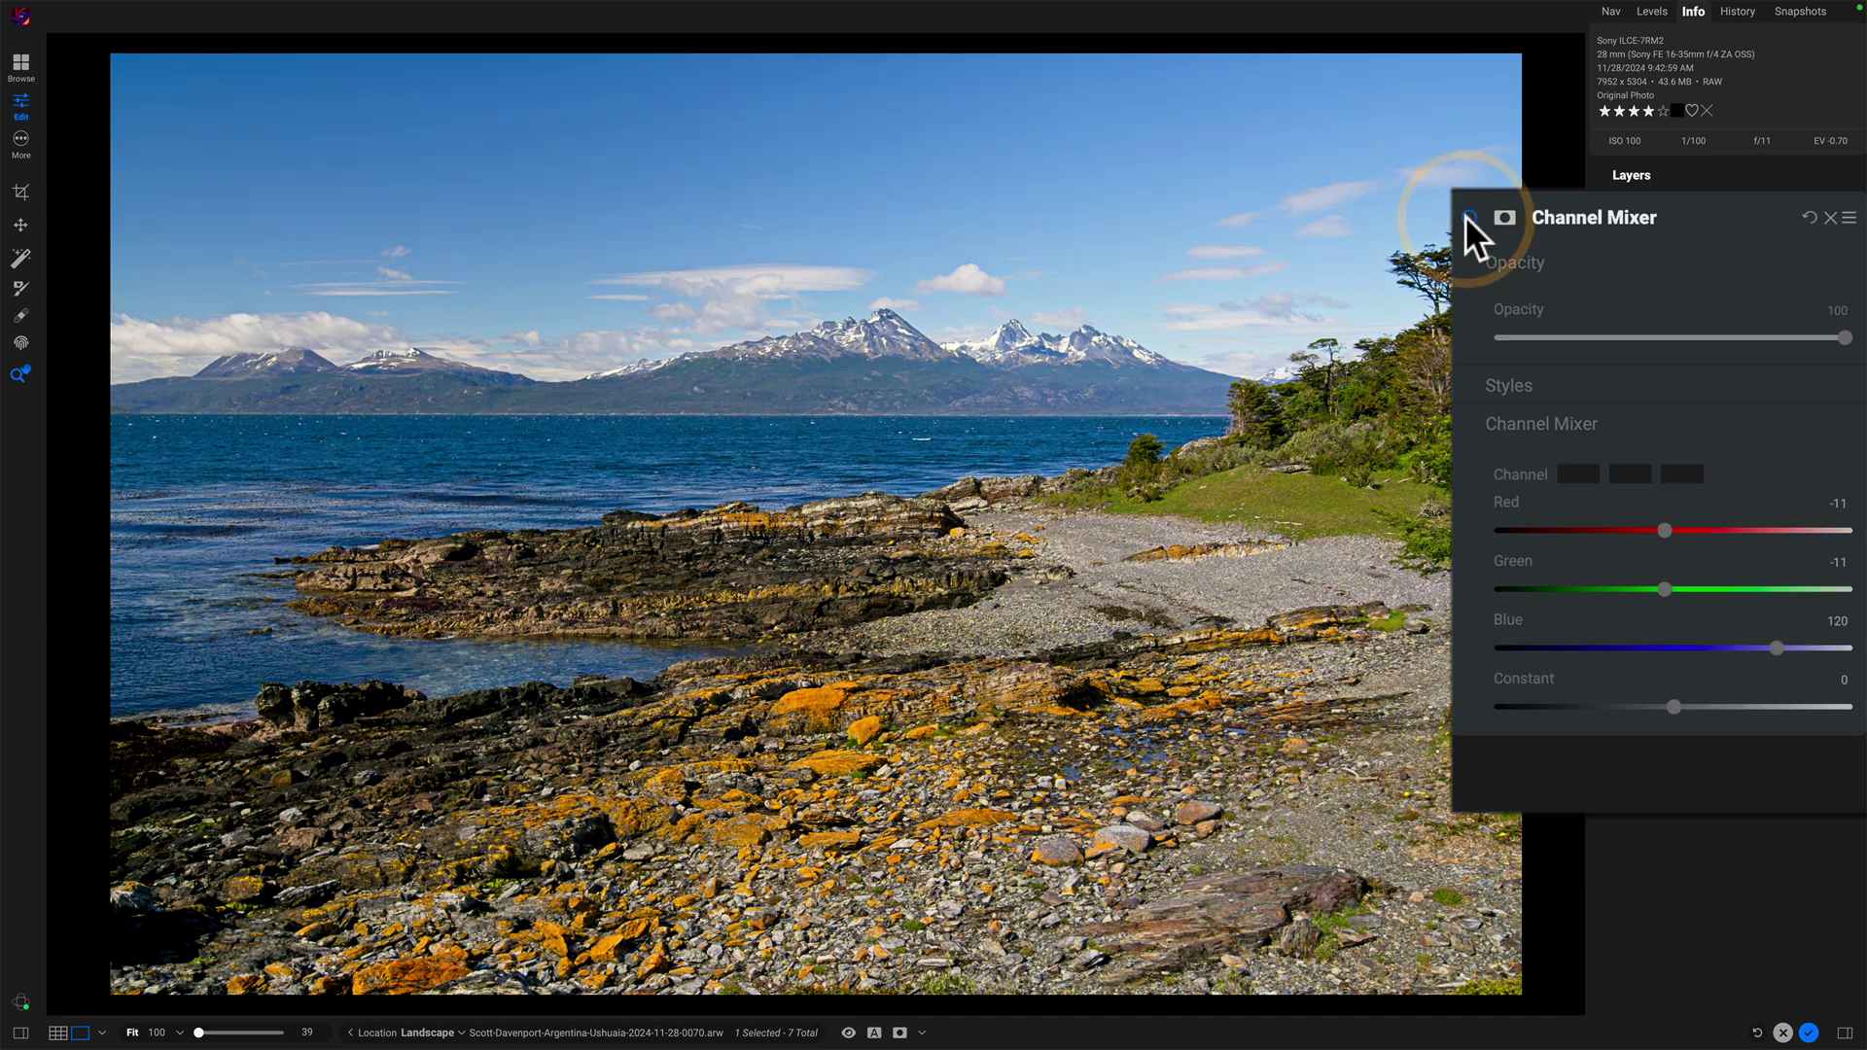
{"action": "left_click", "coordinate": [1468, 217]}
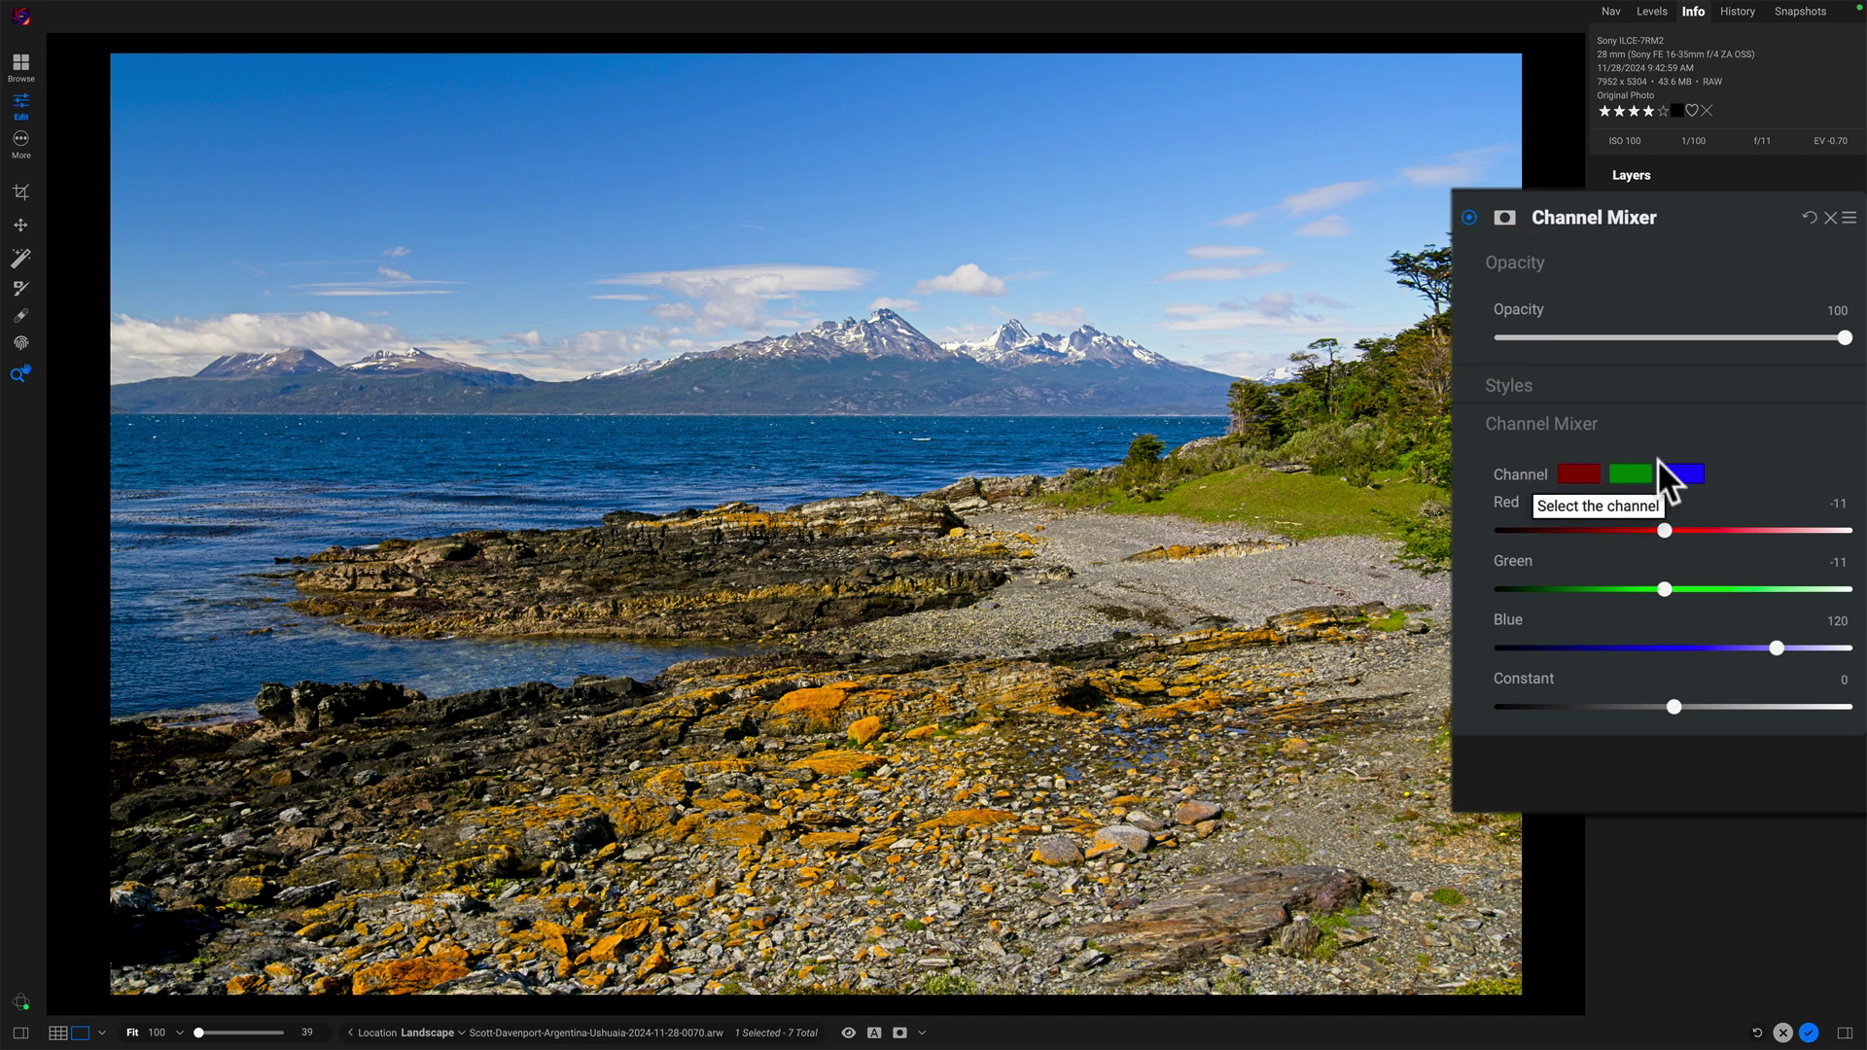
Step: Select the red channel and set Red 105, Green -2 and Blue -2
{"action": "left_click", "coordinate": [1574, 475]}
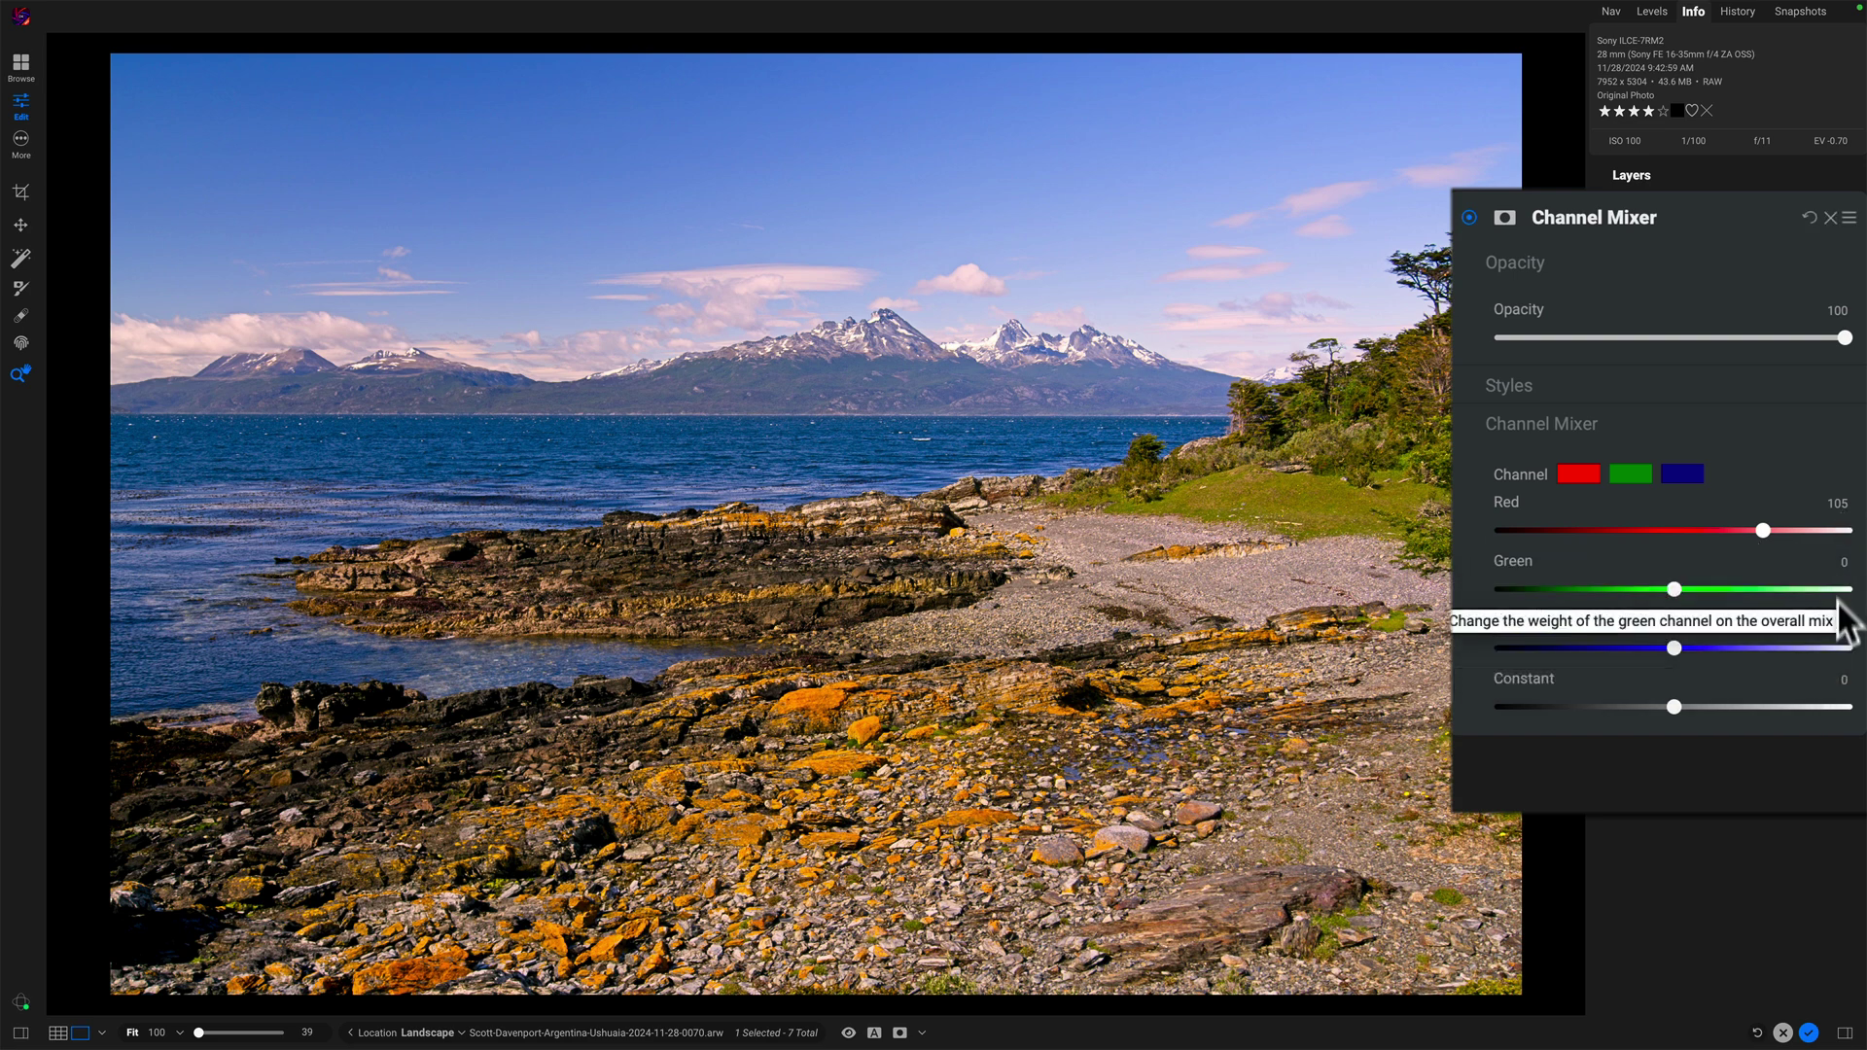
{"action": "left_click", "coordinate": [1668, 588]}
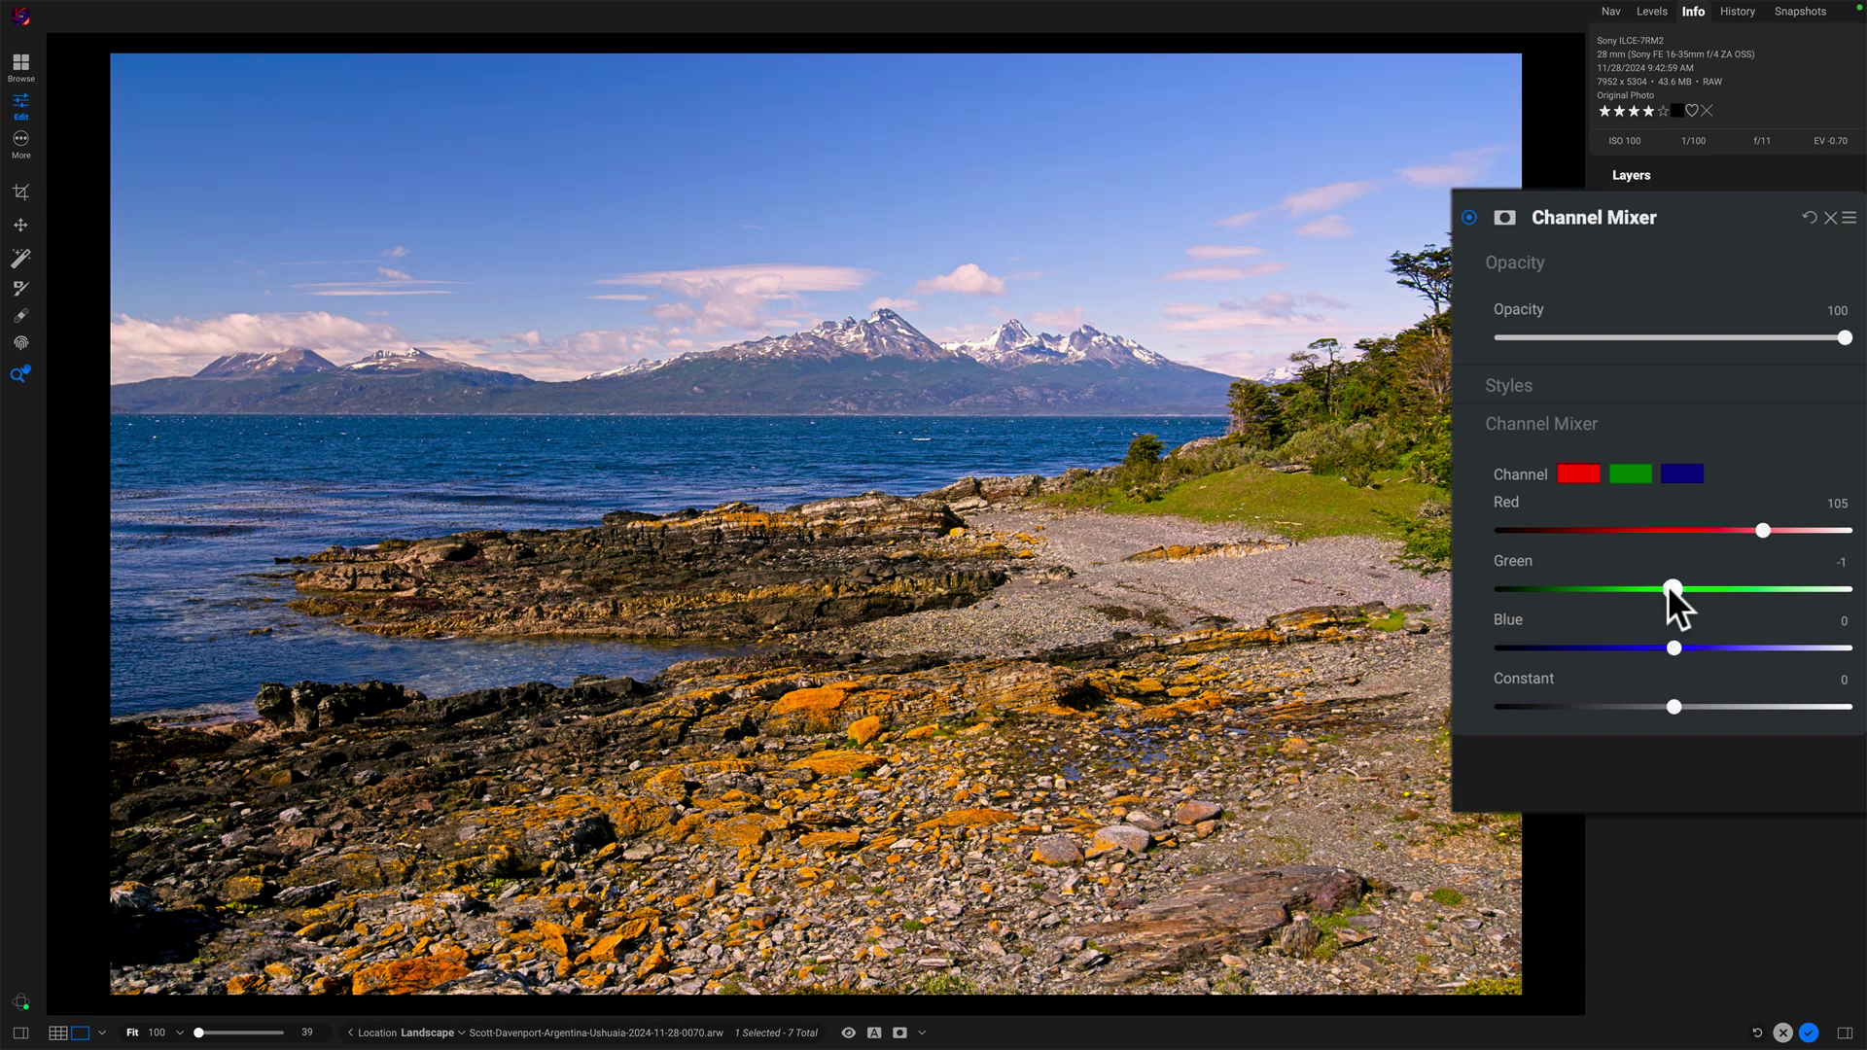
{"action": "left_click", "coordinate": [1669, 646]}
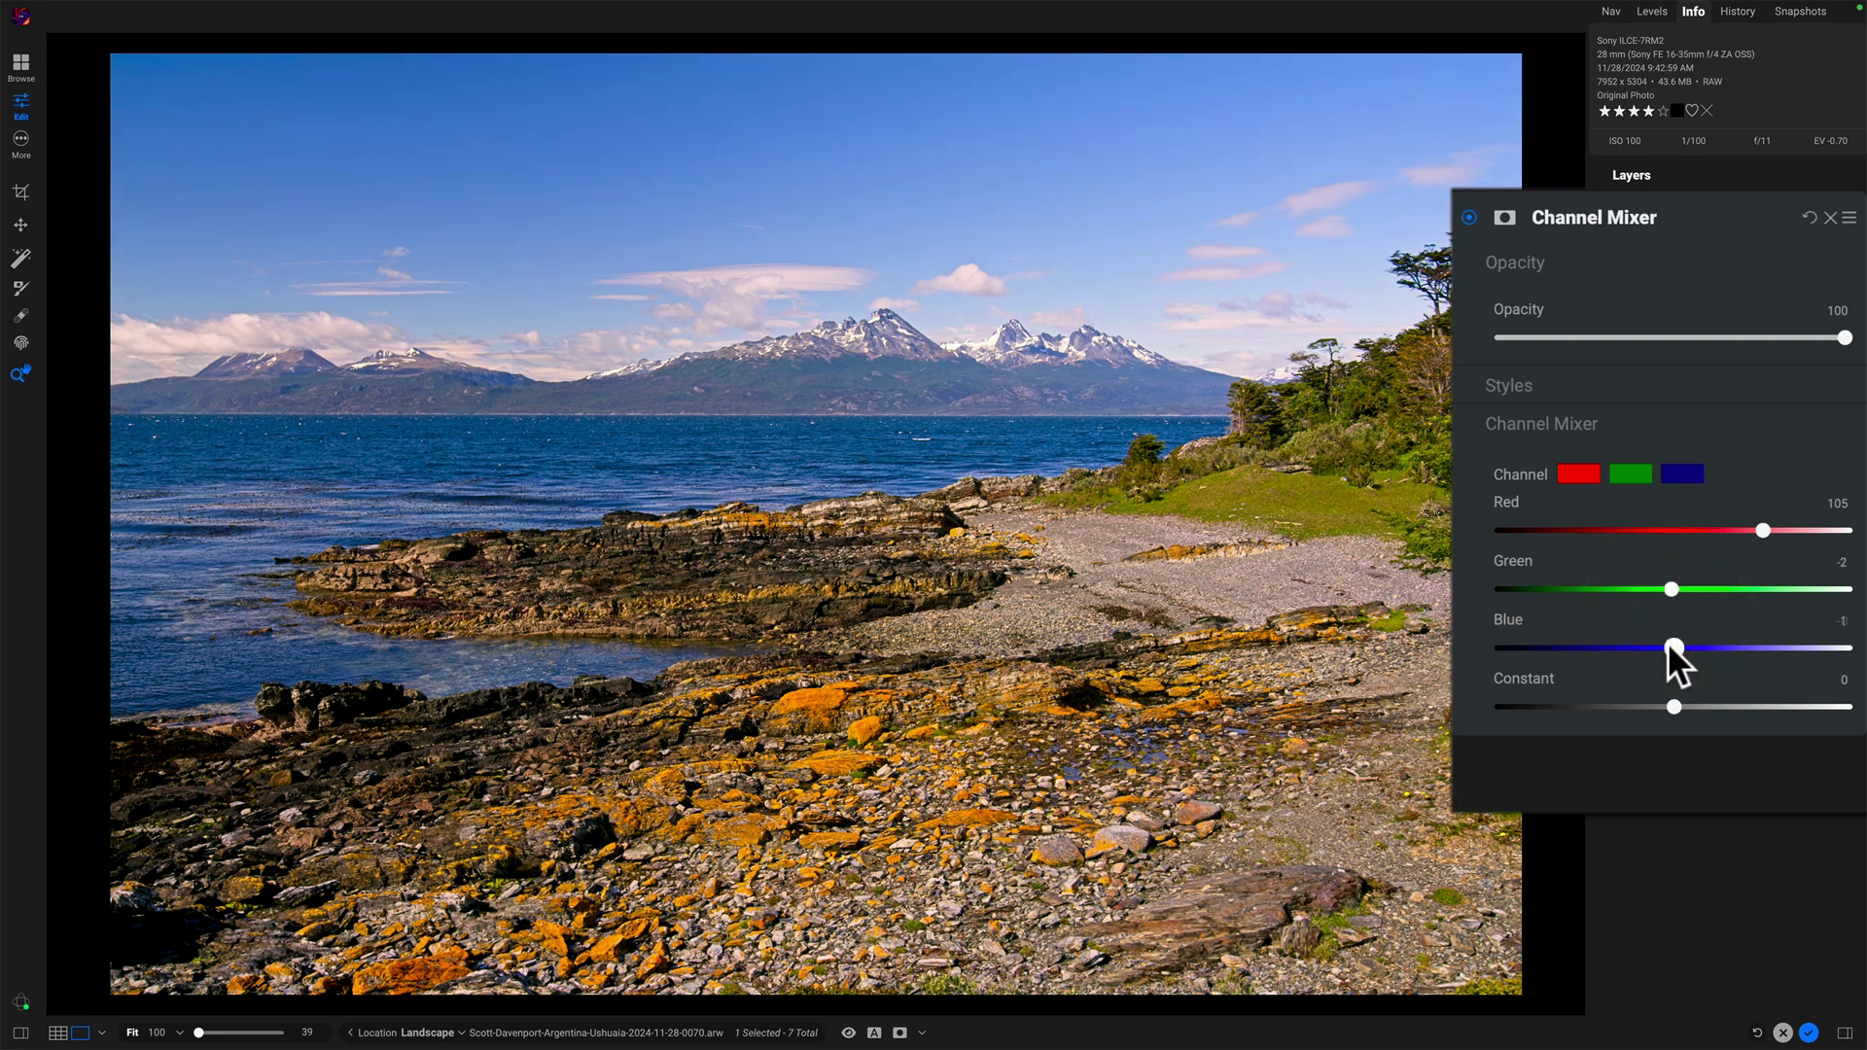
{"action": "left_click", "coordinate": [1663, 641]}
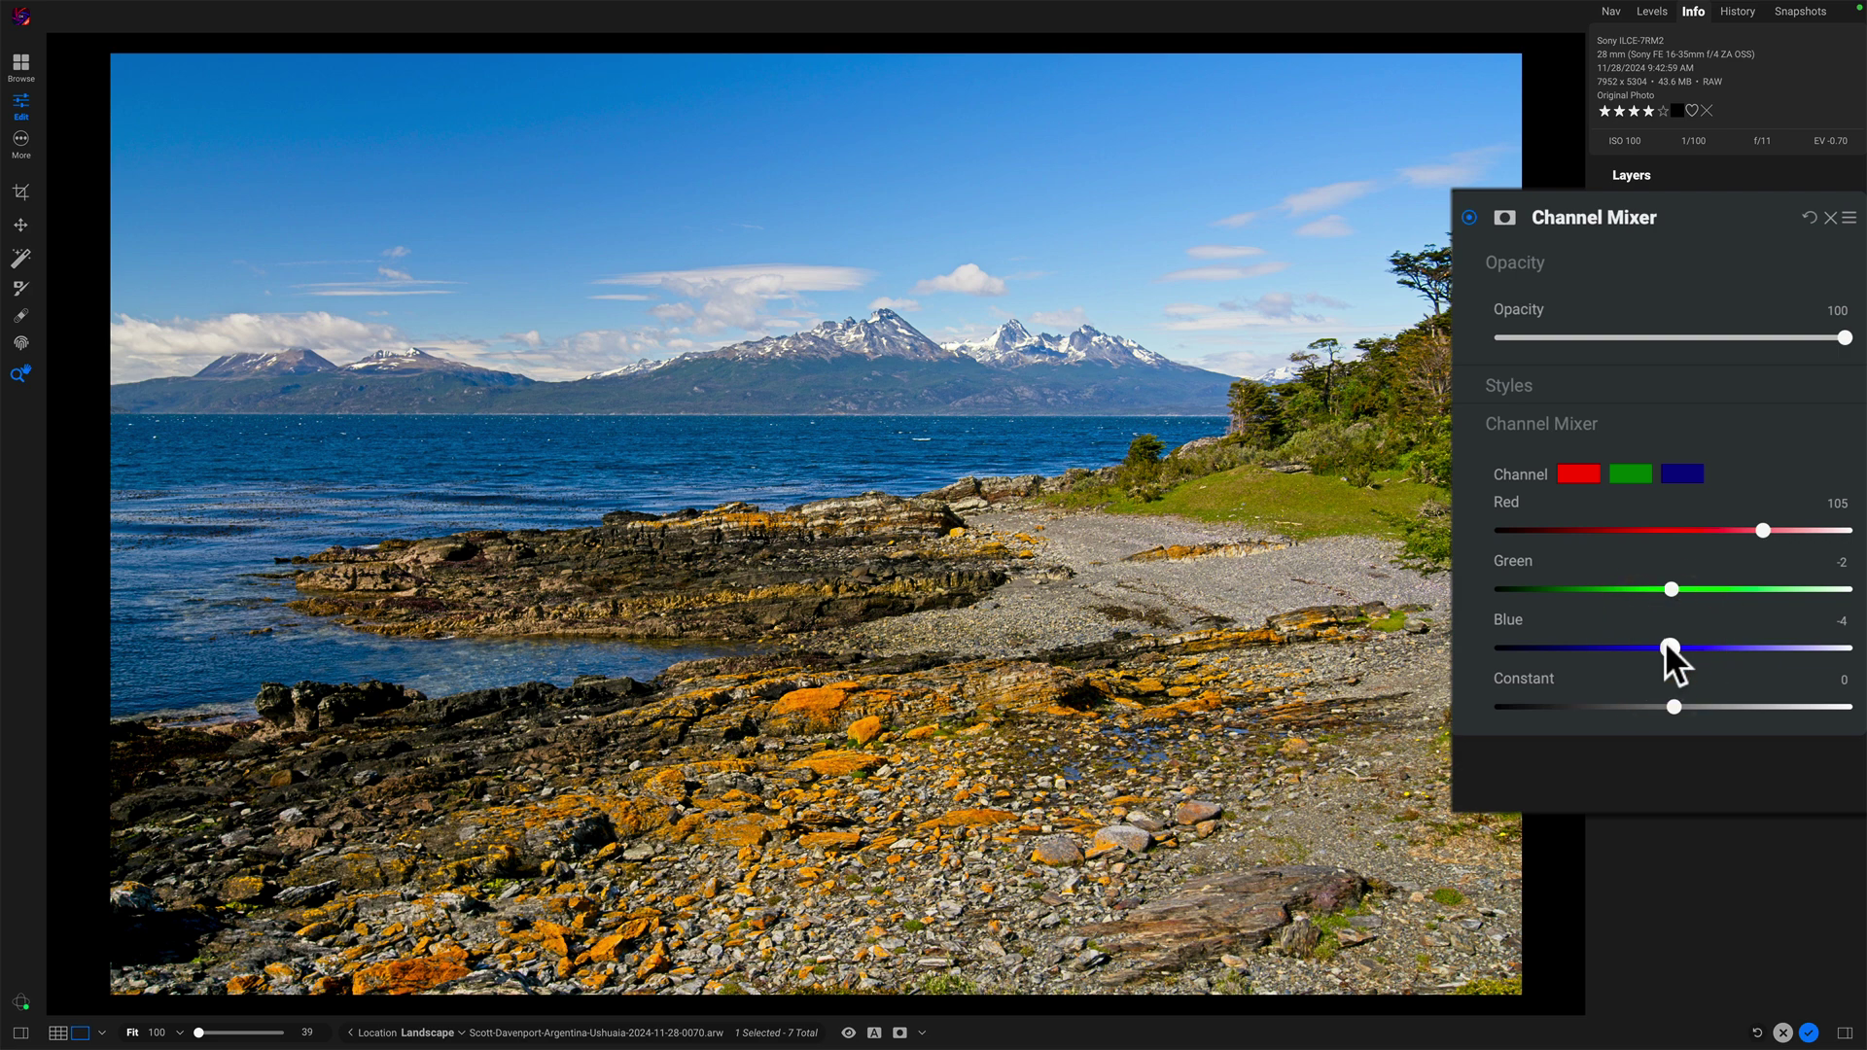
{"action": "left_click", "coordinate": [1664, 644]}
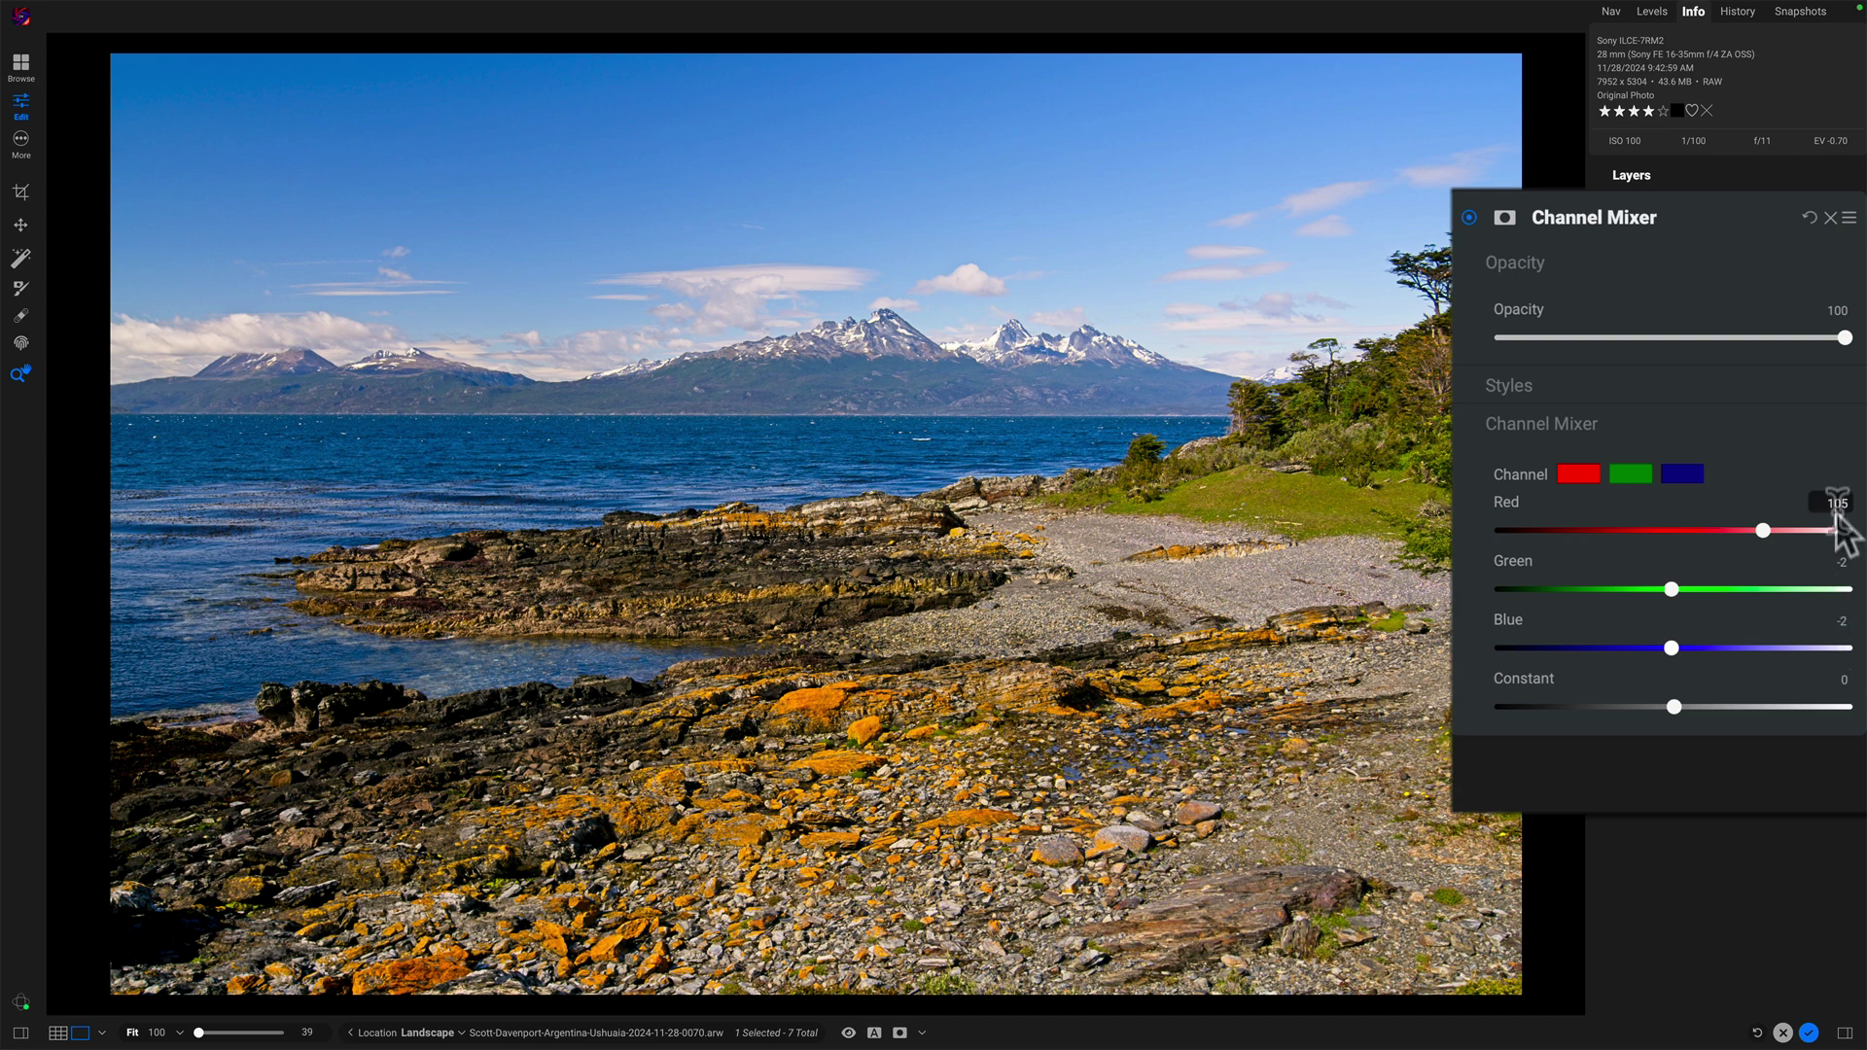
Step: Mix the green channel at Green 105, Red -2 and Blue -4
{"action": "left_click", "coordinate": [1630, 474]}
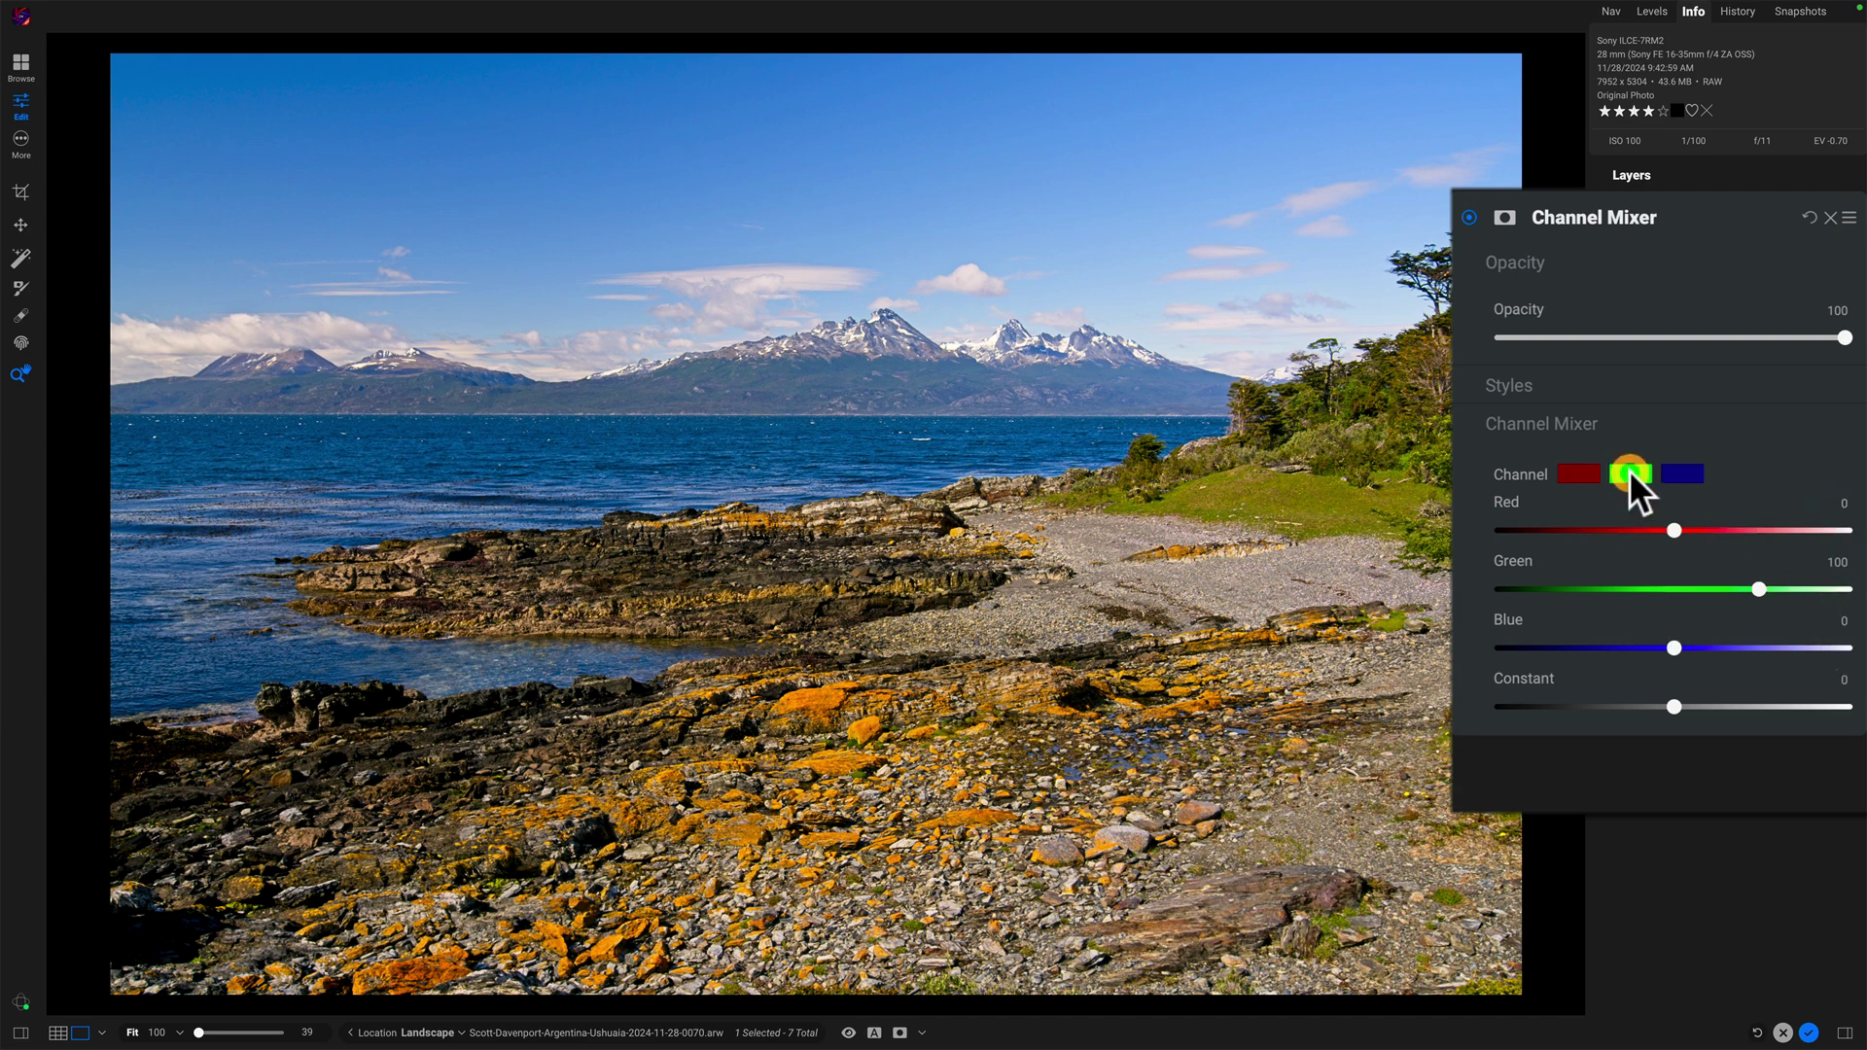
{"action": "left_click_drag", "start_coordinate": [1755, 590], "coordinate": [1760, 590]}
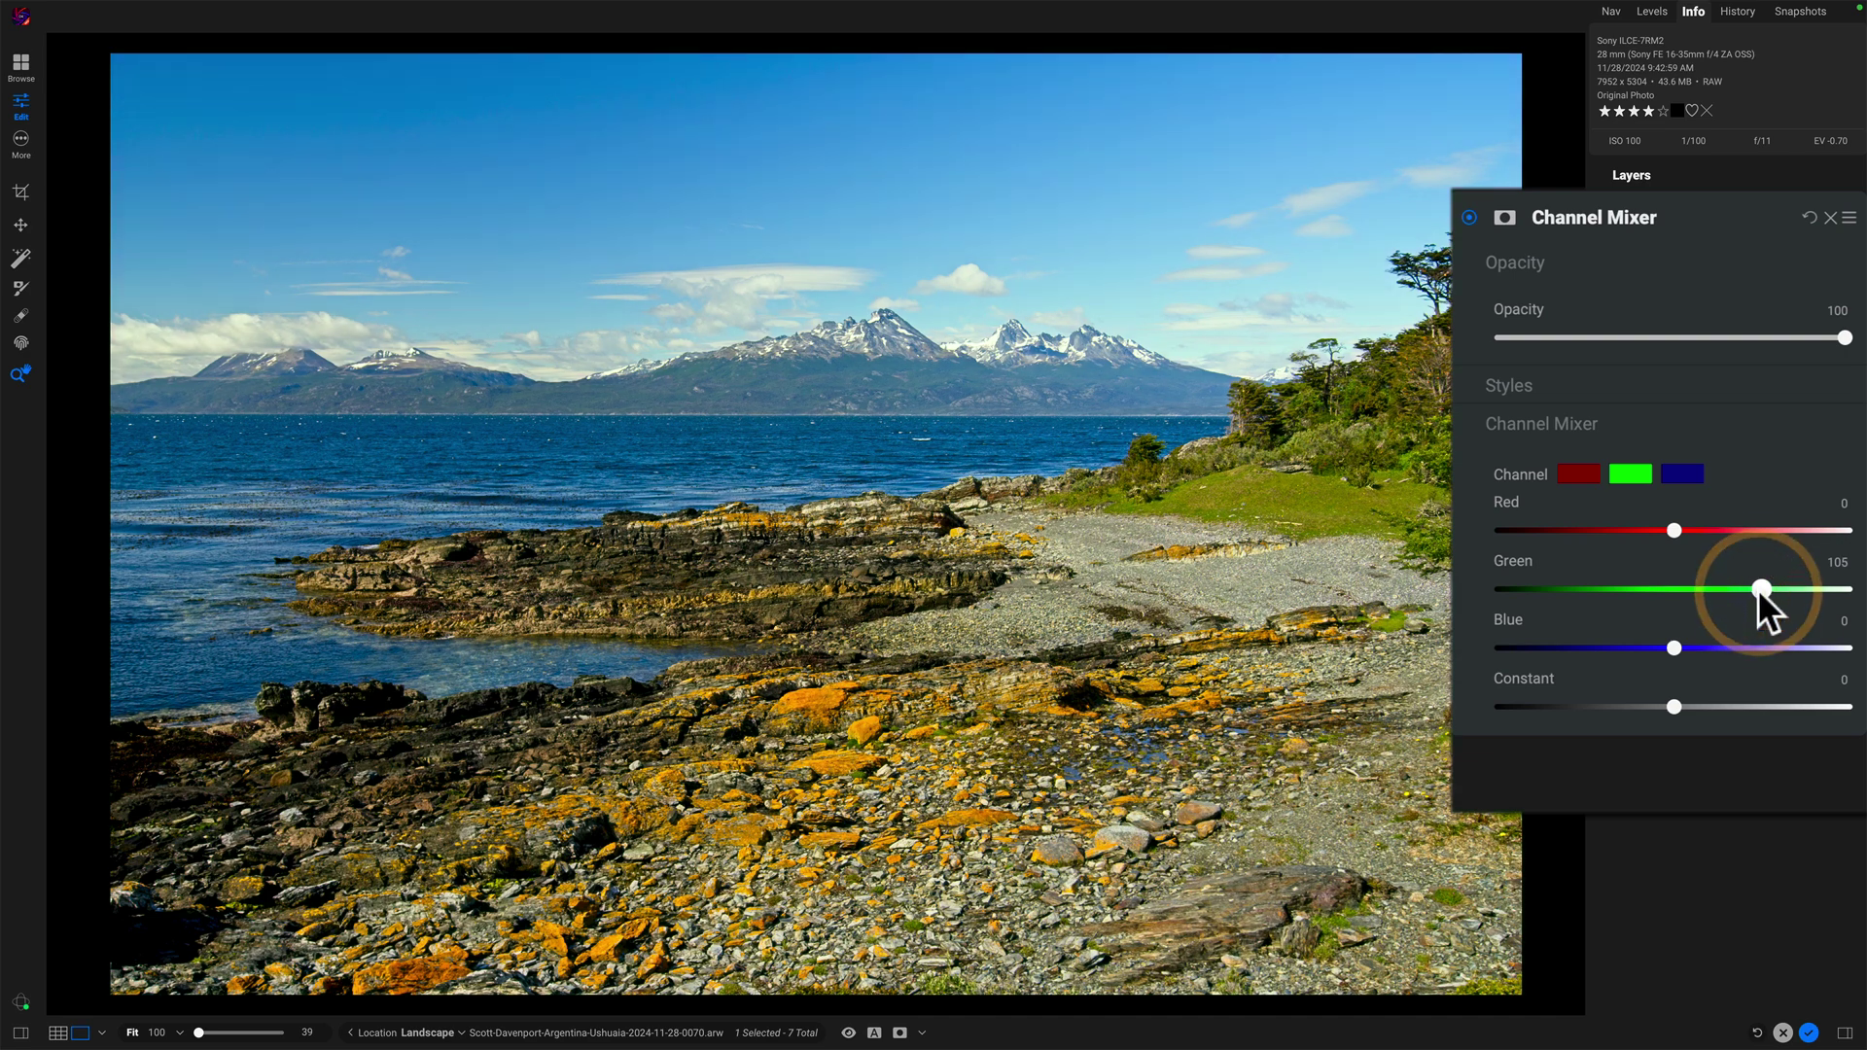
{"action": "left_click", "coordinate": [1667, 529]}
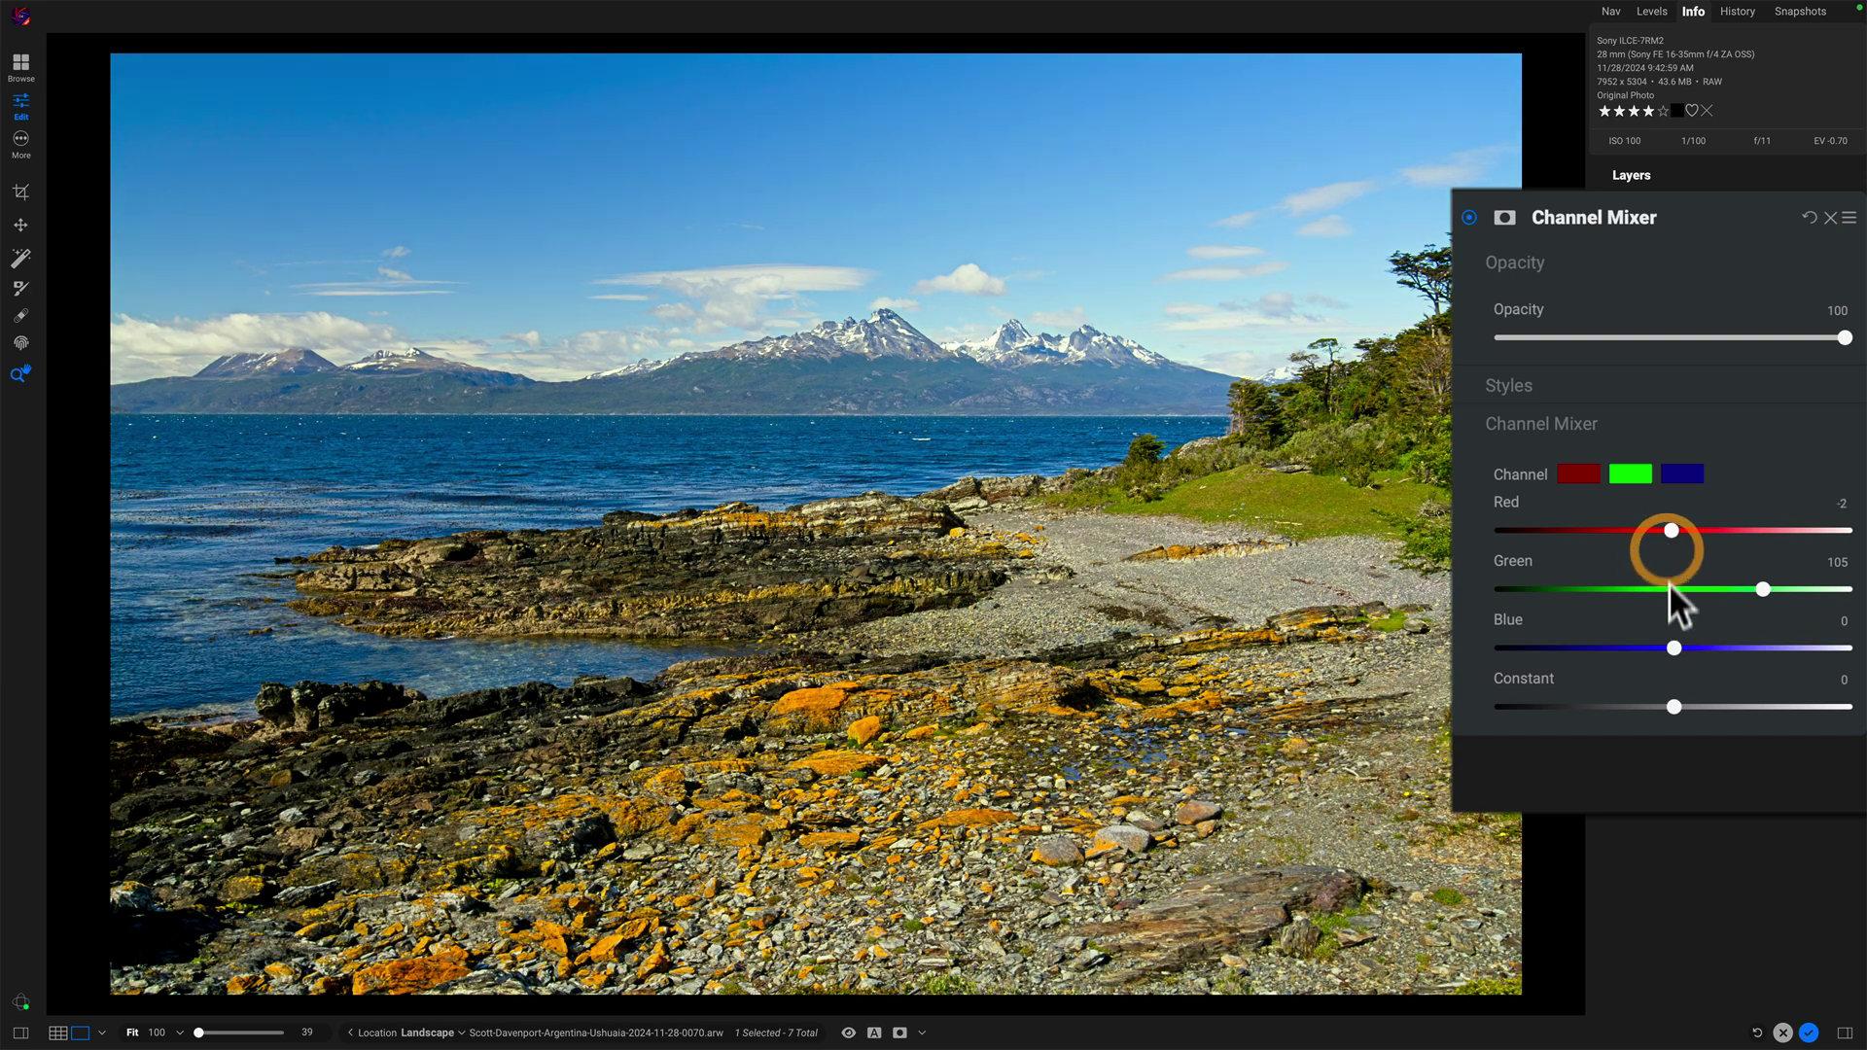
{"action": "left_click", "coordinate": [1664, 641]}
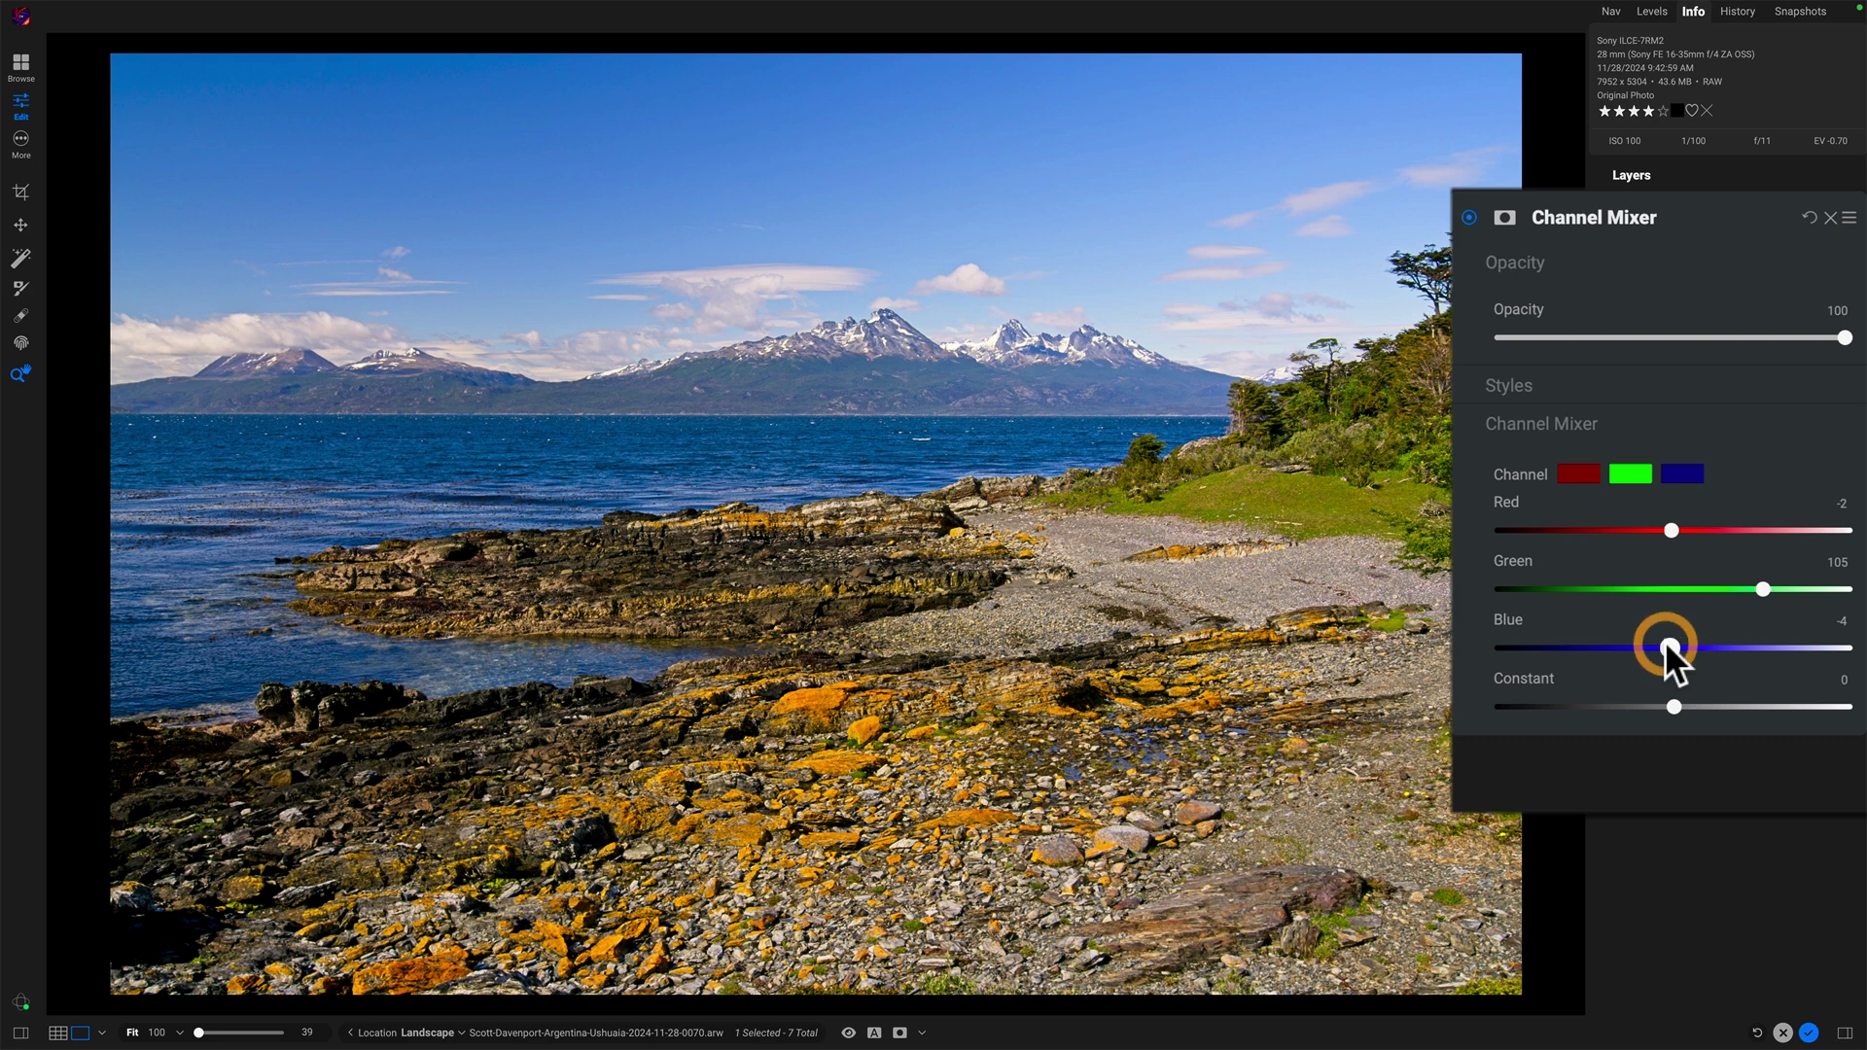
Step: Toggle the Channel Mixer off and on to compare the final colour mix
{"action": "left_click", "coordinate": [1469, 216]}
{"action": "left_click", "coordinate": [1469, 217]}
{"action": "left_click", "coordinate": [1469, 217]}
{"action": "left_click", "coordinate": [1469, 216]}
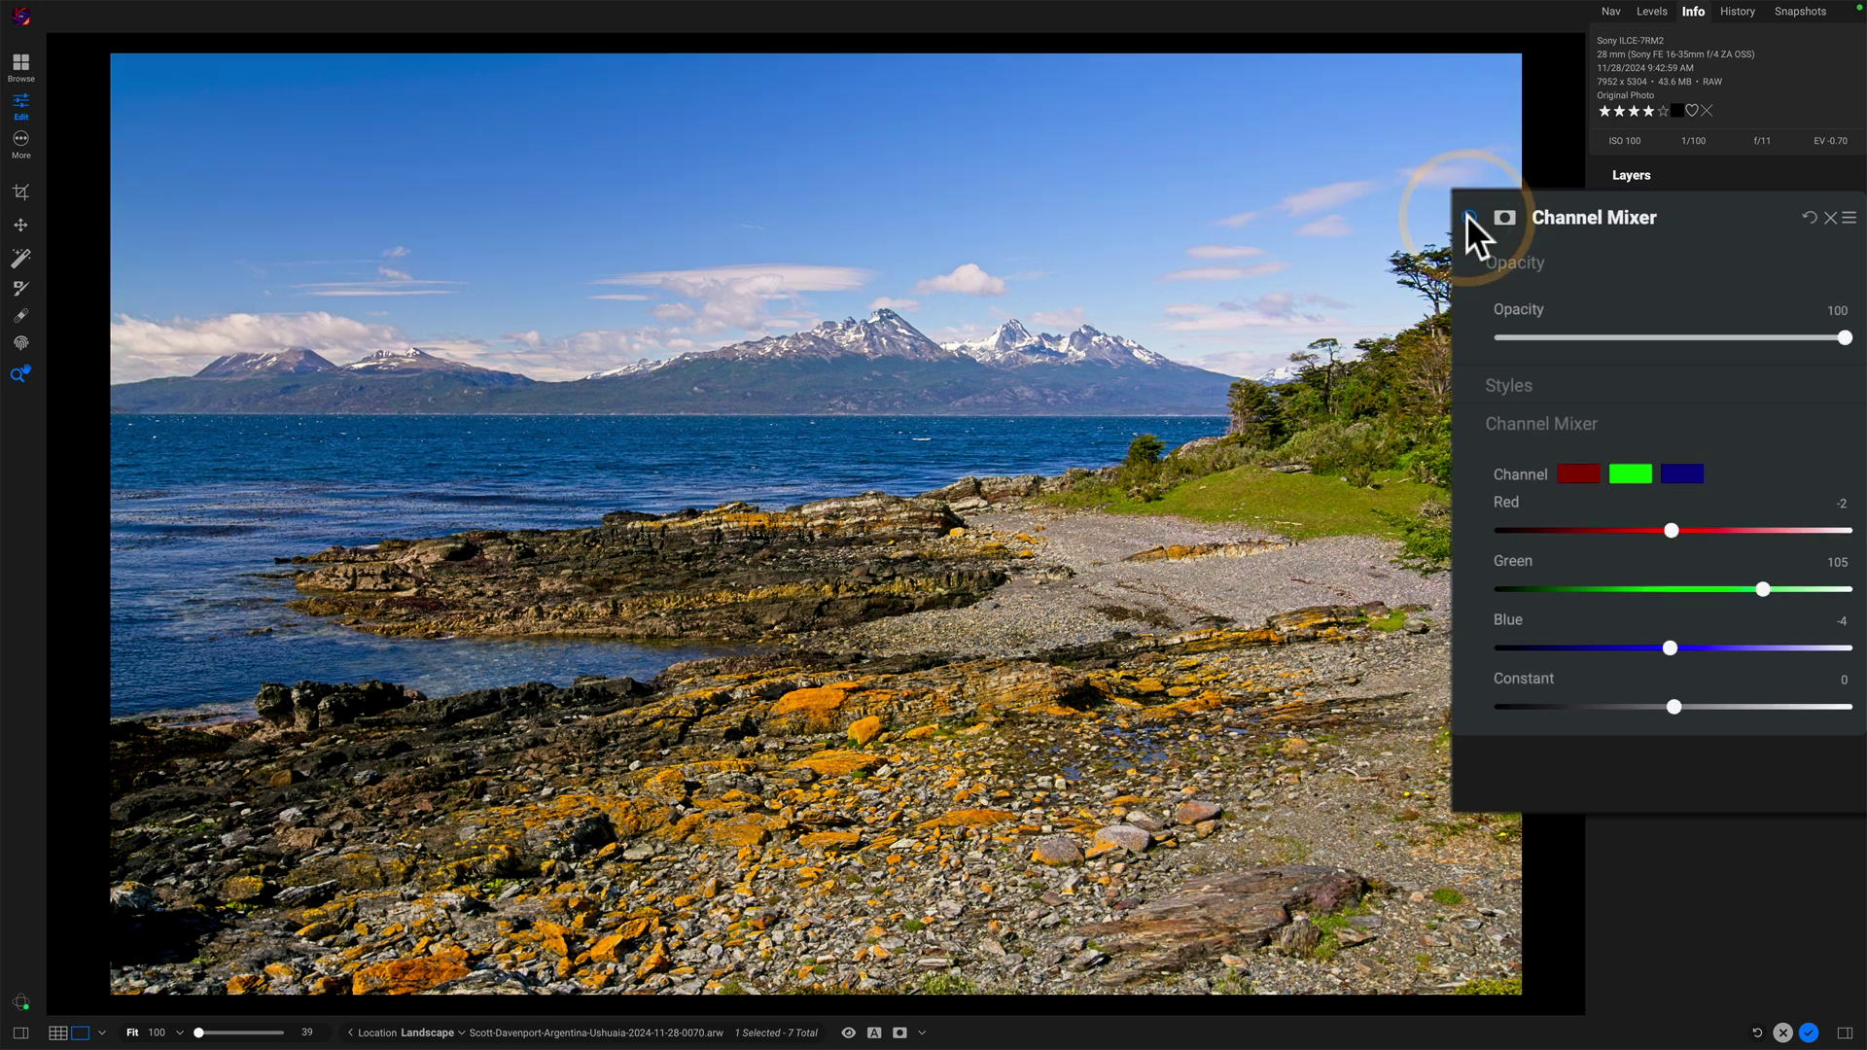